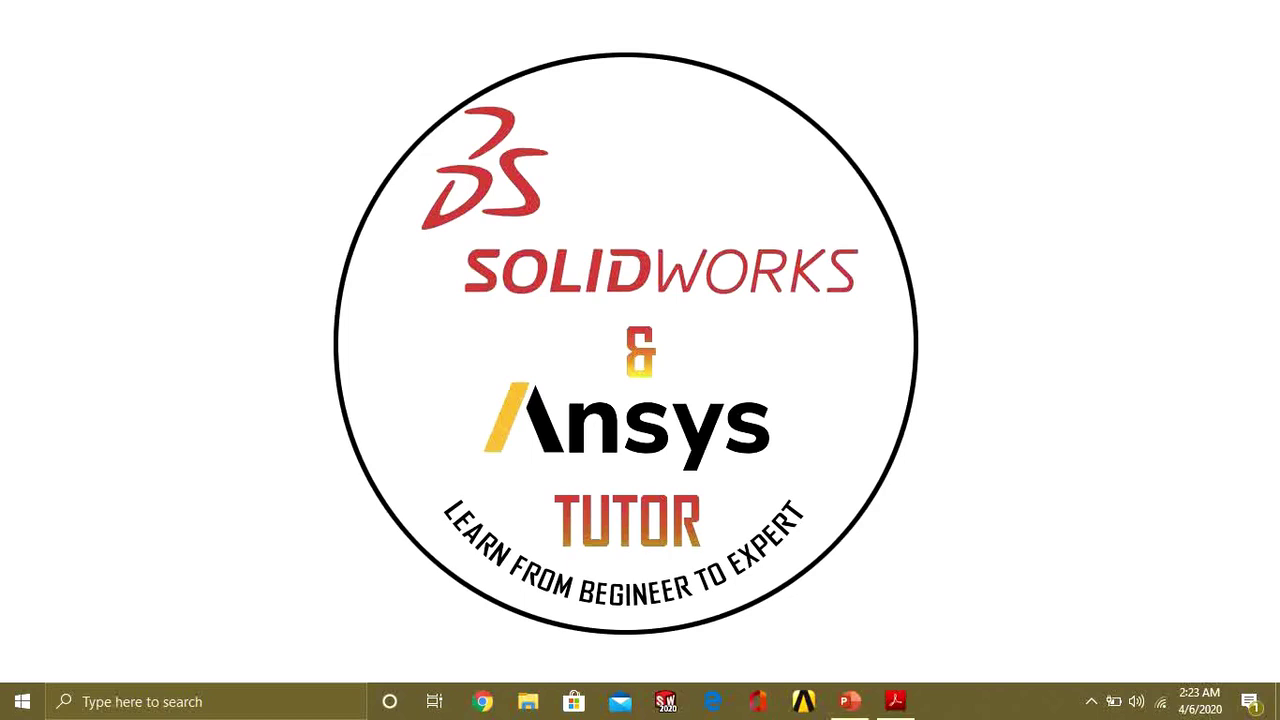
# Bring PowerPoint forward and display slide 2, which defines SOLIDWORKS as CAD/CAE software.
pyautogui.click(849, 701)
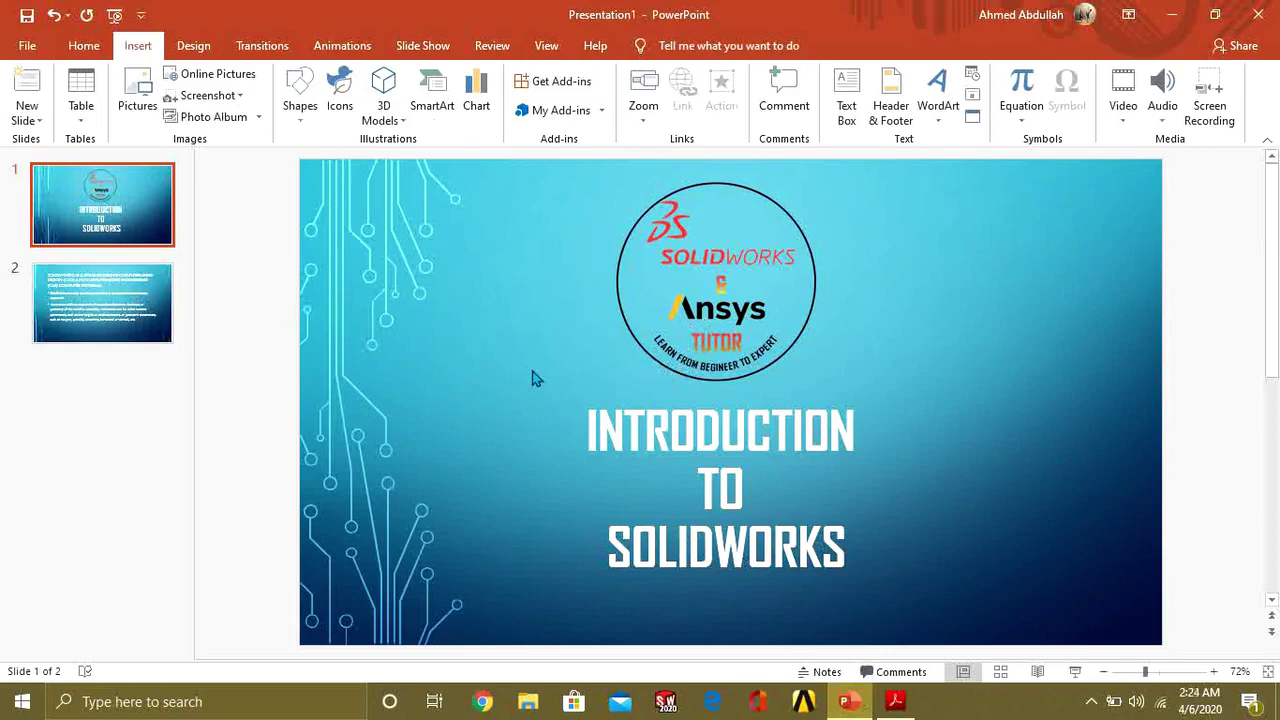
pyautogui.click(125, 313)
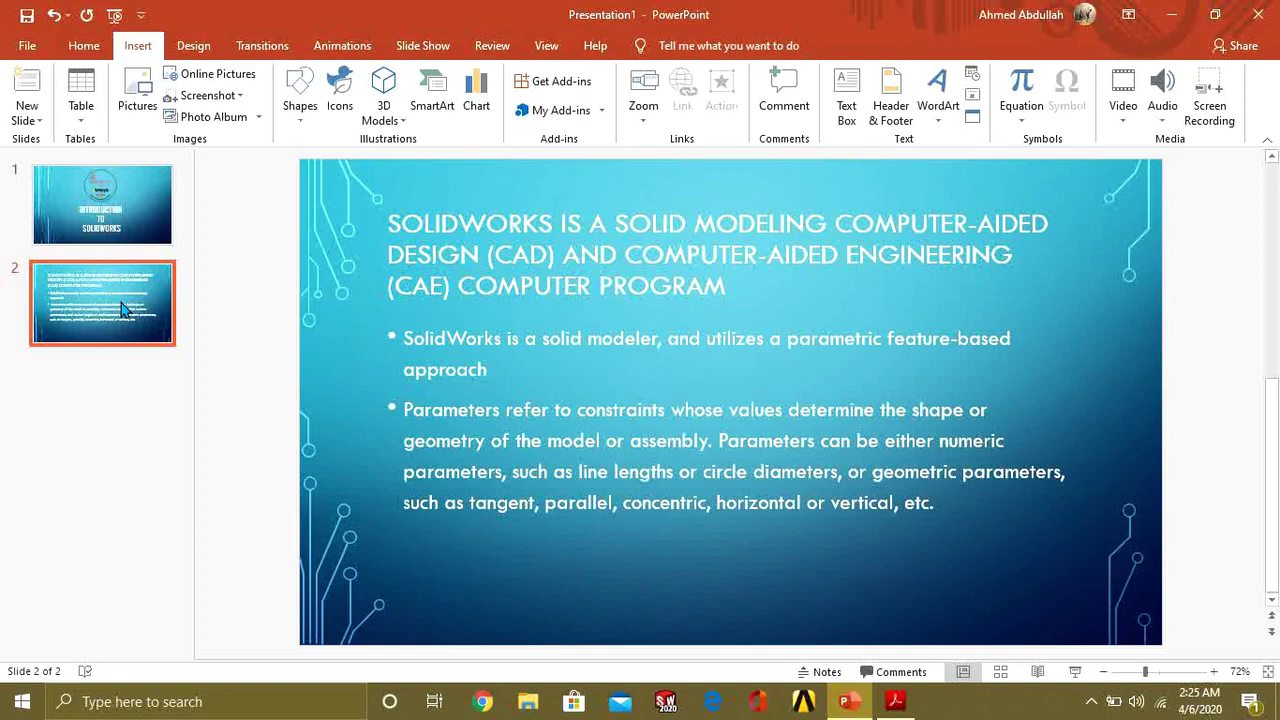
# Minimize PowerPoint, launch SOLIDWORKS 2020 from the taskbar, and nudge its Welcome dialog into place.
pyautogui.click(1174, 12)
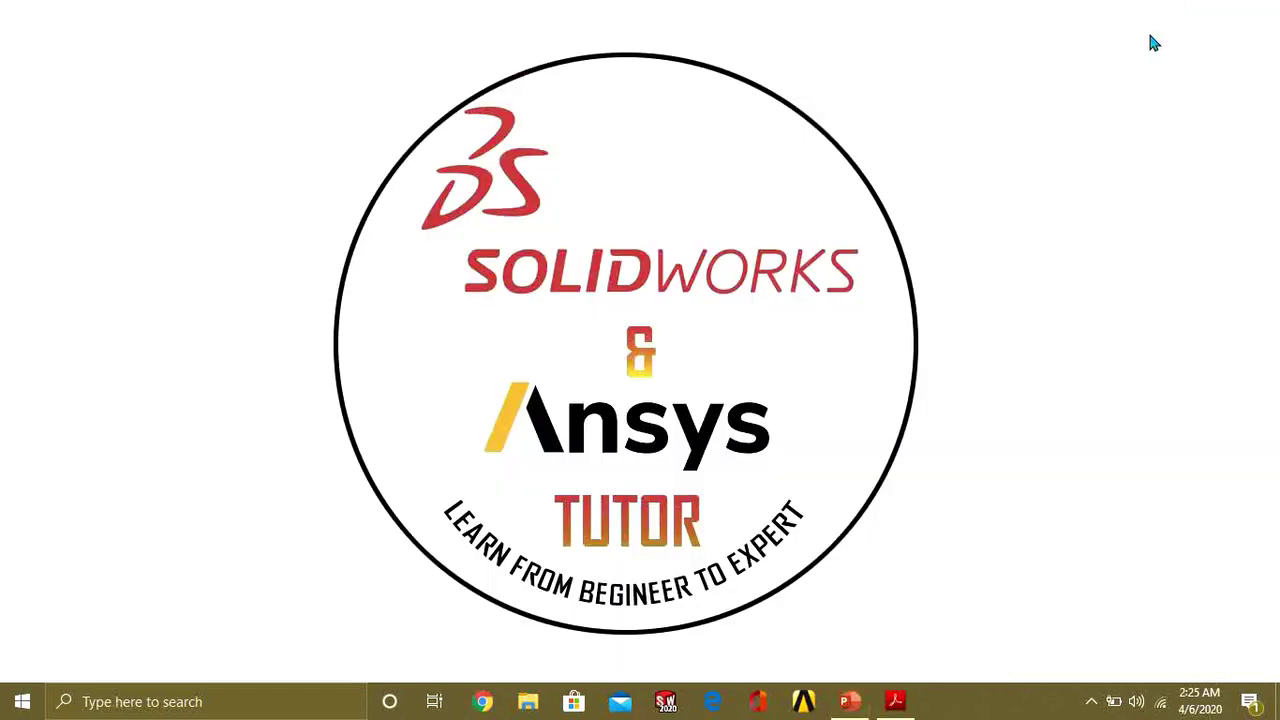
pyautogui.click(666, 701)
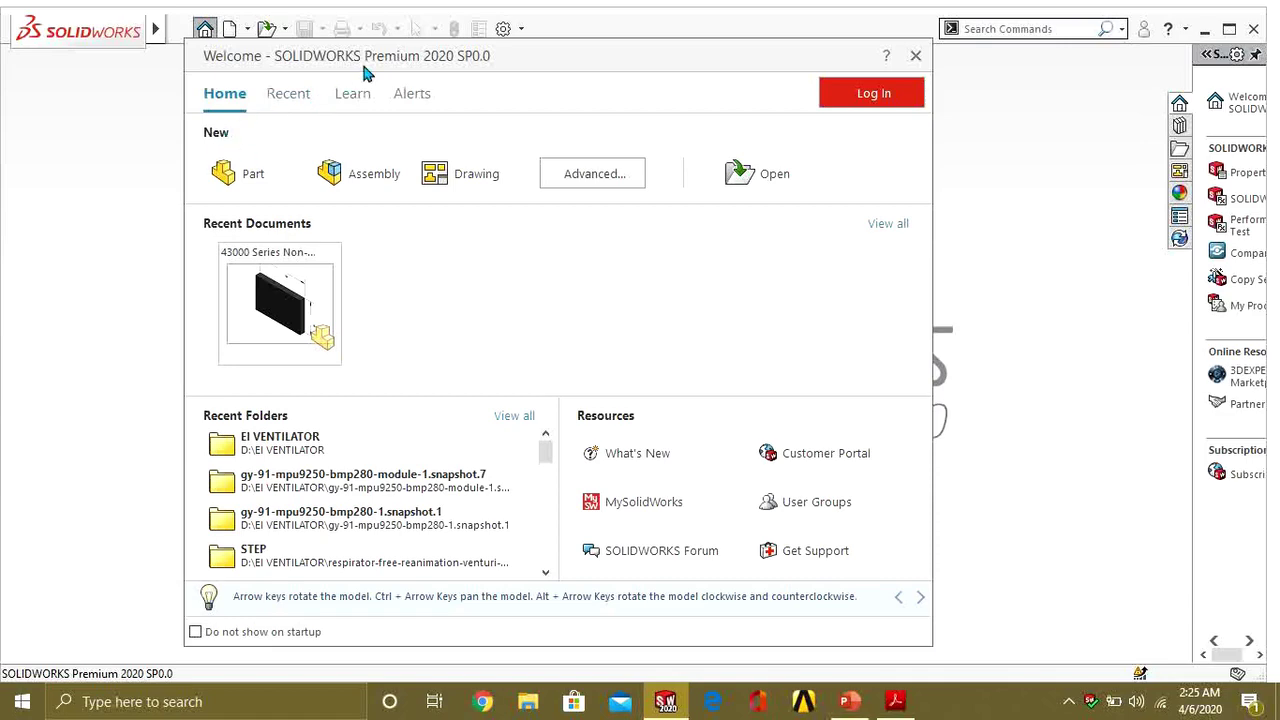
pyautogui.moveTo(410, 57)
pyautogui.mouseDown()
pyautogui.moveTo(396, 89)
pyautogui.moveTo(352, 76)
pyautogui.moveTo(405, 67)
pyautogui.mouseUp()
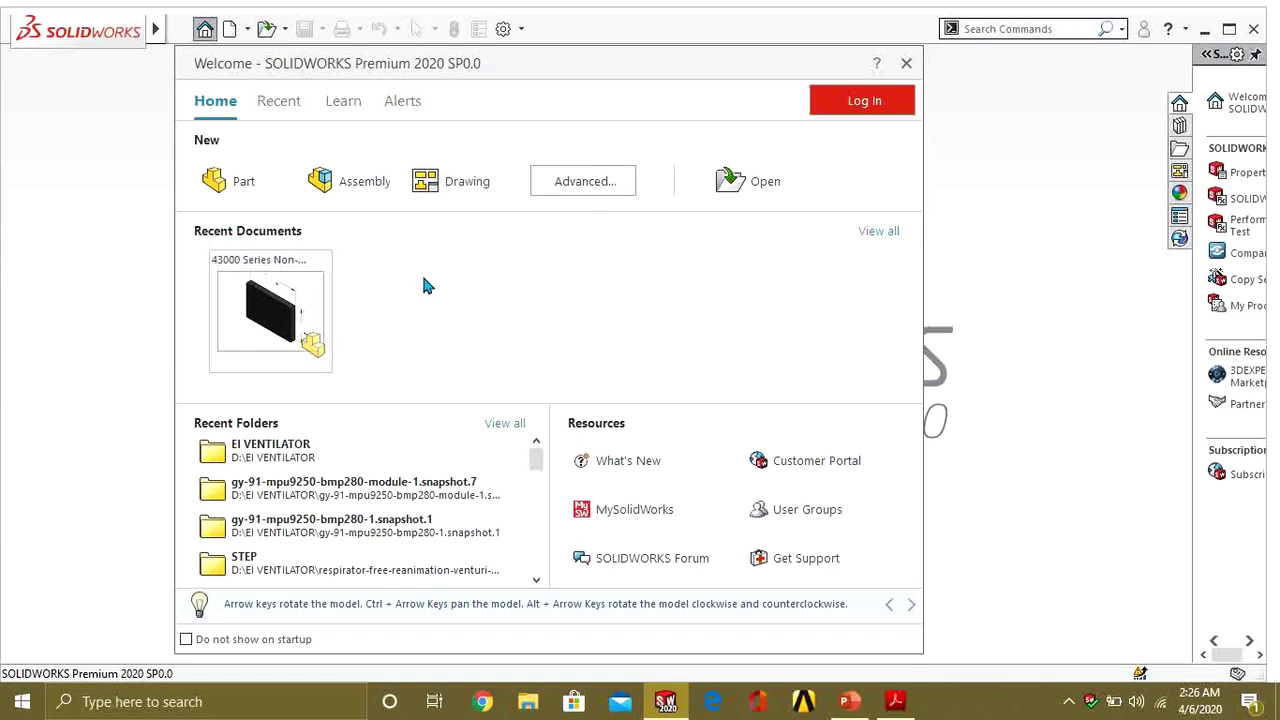
pyautogui.moveTo(307, 308)
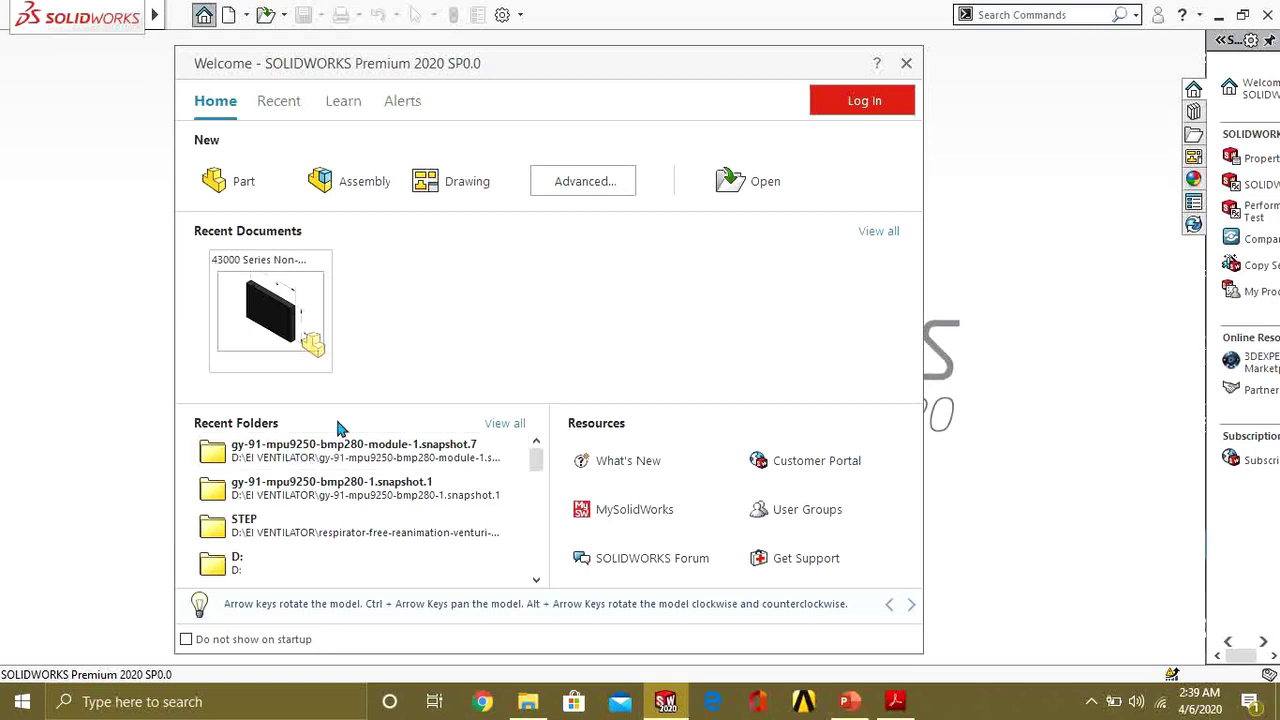
# Choose Part under New in the Welcome dialog to create Part1.
pyautogui.click(240, 182)
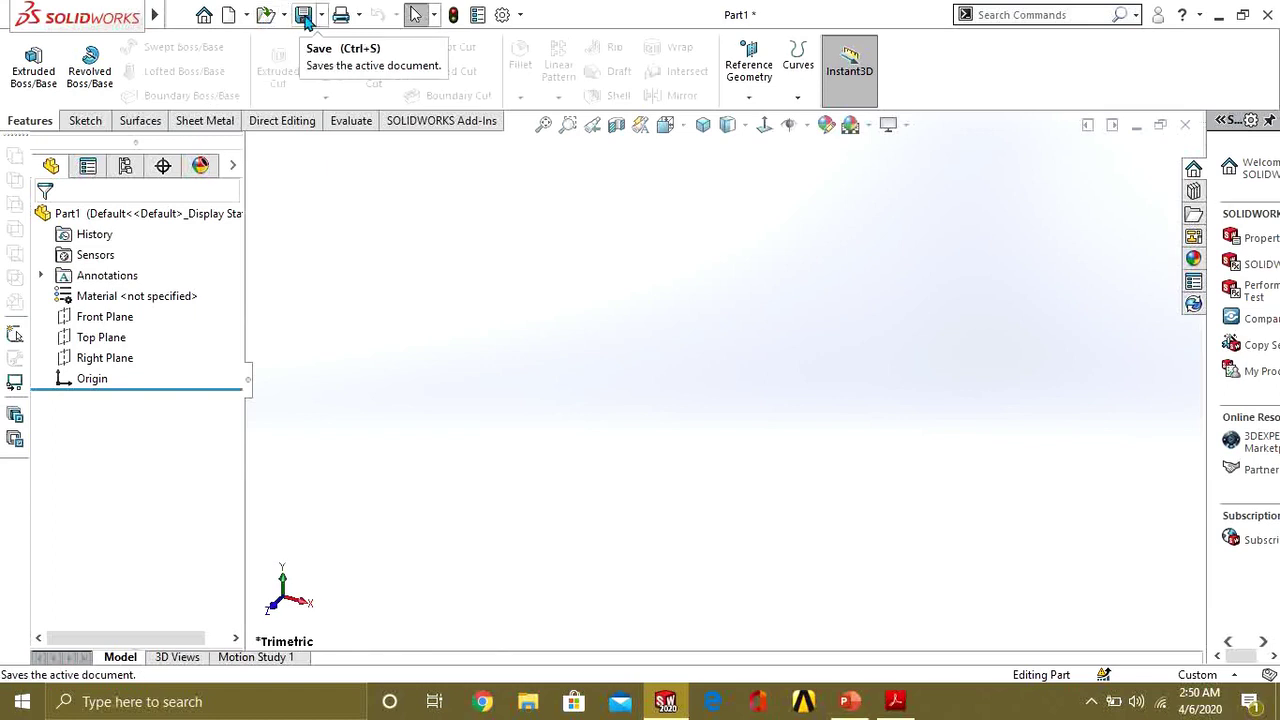
# Open System Options and browse the Drawings, Display Style, Colors, Sketch, Relations/Snaps and Selection pages.
pyautogui.click(503, 15)
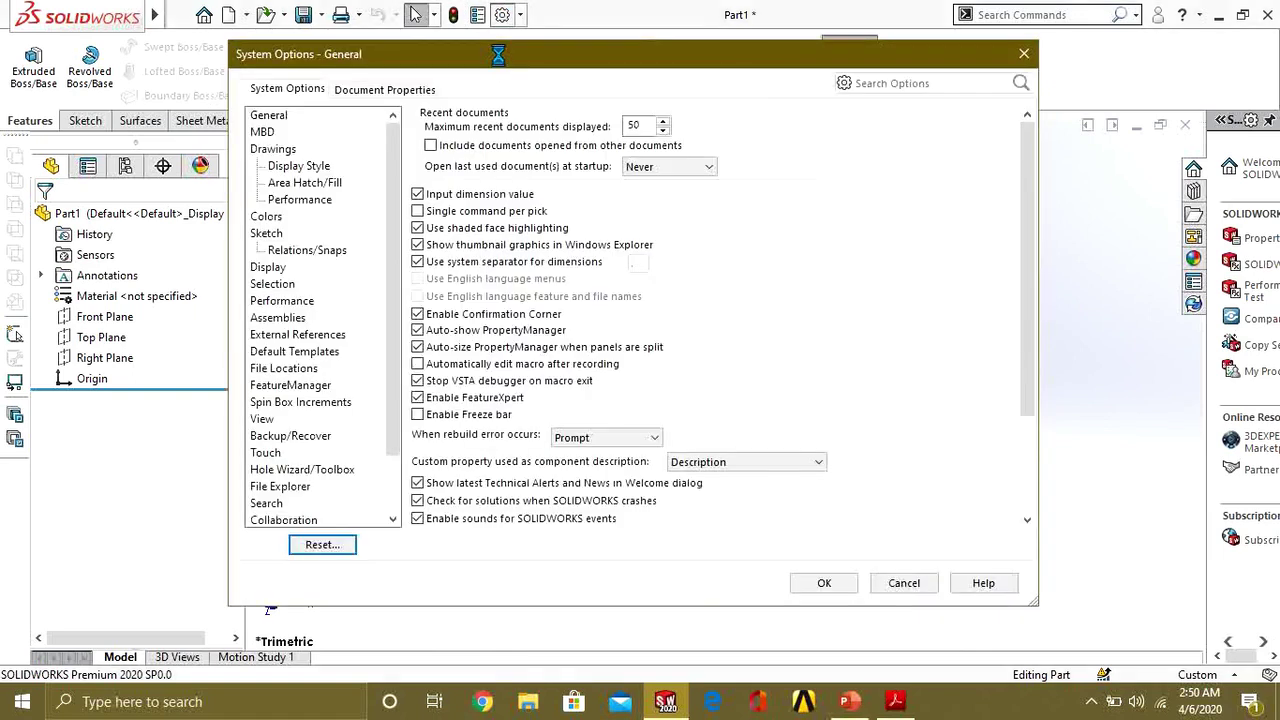
pyautogui.scroll(-2, 396, 138)
pyautogui.scroll(2, 396, 200)
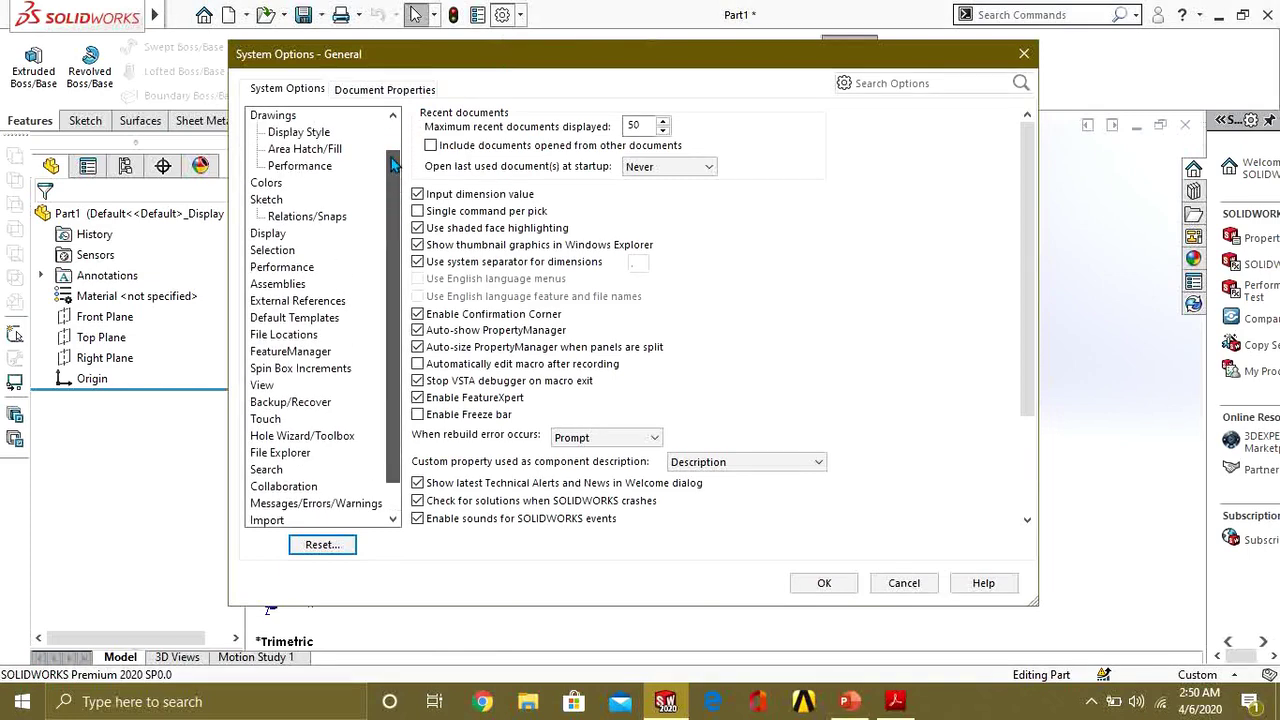
pyautogui.click(272, 149)
pyautogui.click(296, 166)
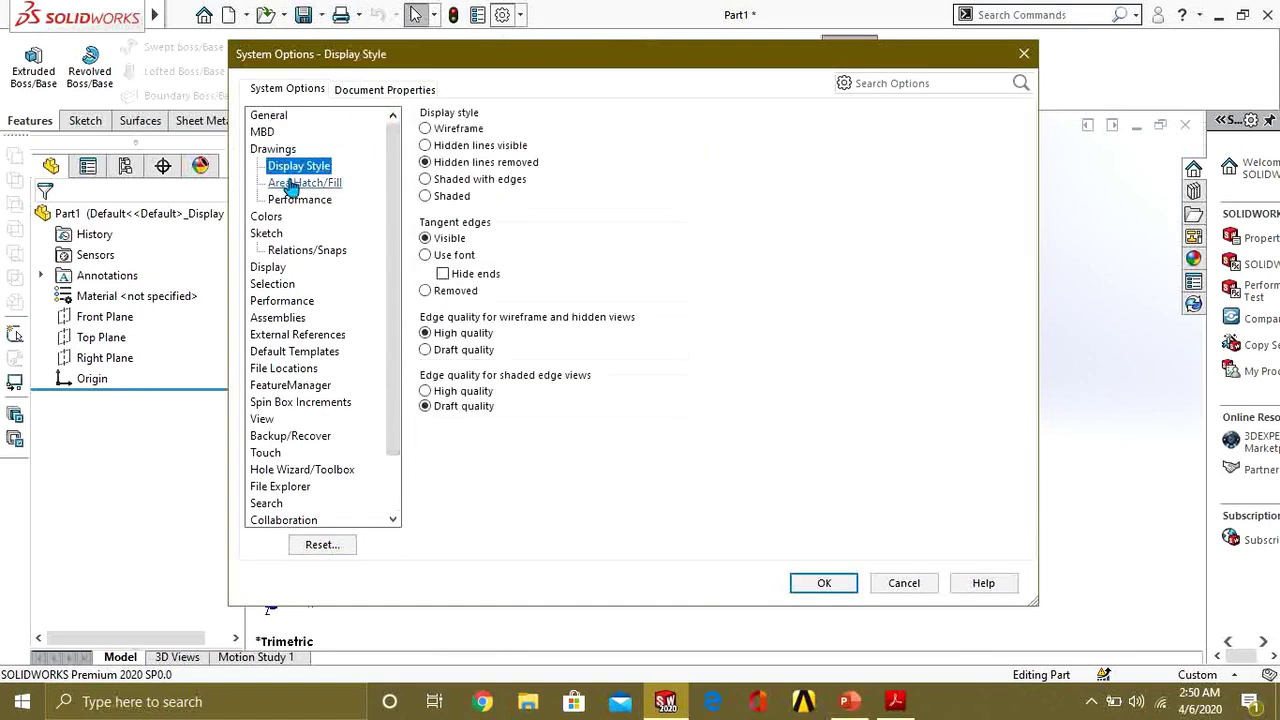
pyautogui.click(298, 199)
pyautogui.click(266, 217)
pyautogui.click(266, 233)
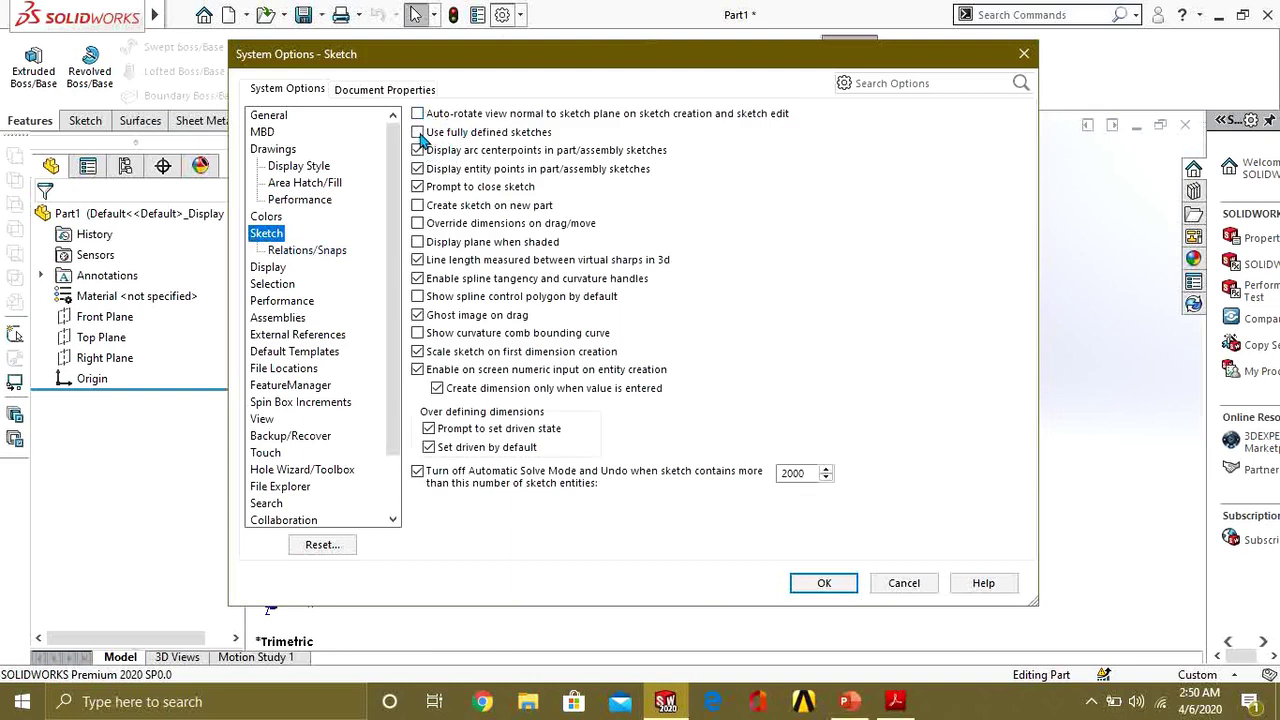
pyautogui.click(307, 250)
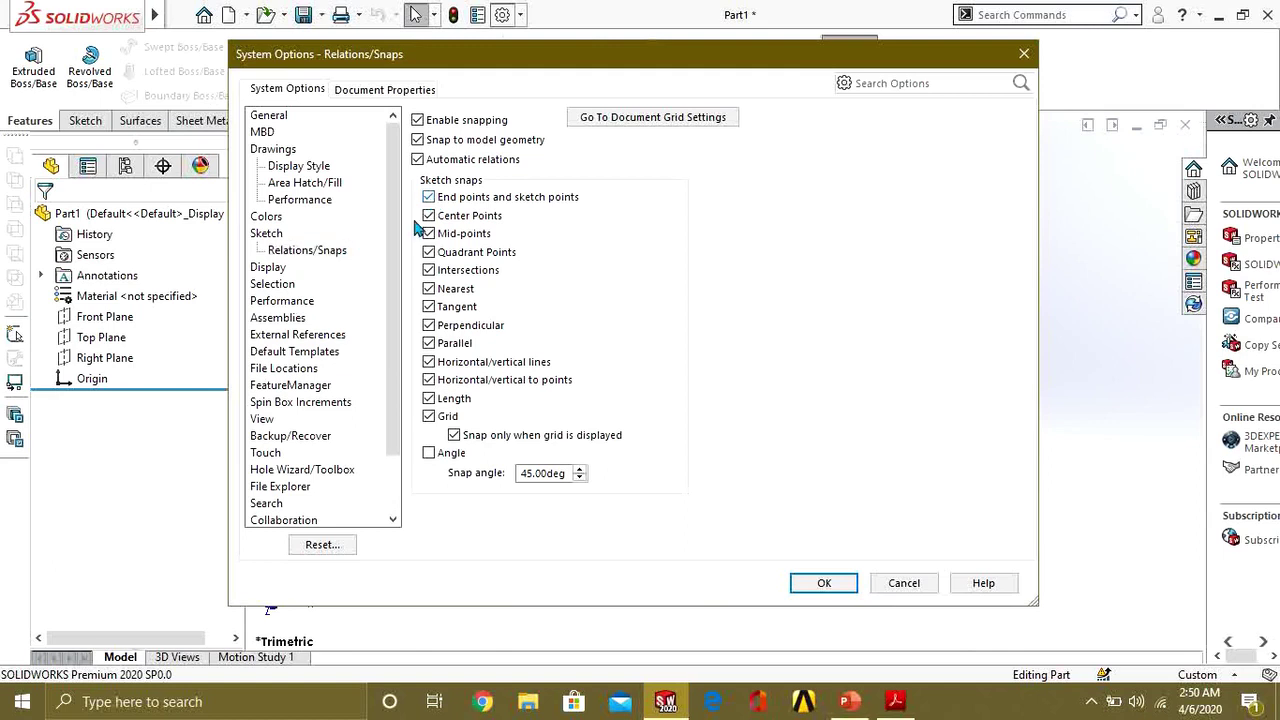
pyautogui.click(272, 284)
# On the Performance page, slide Level of detail toward More, then back to Less (faster).
pyautogui.click(284, 305)
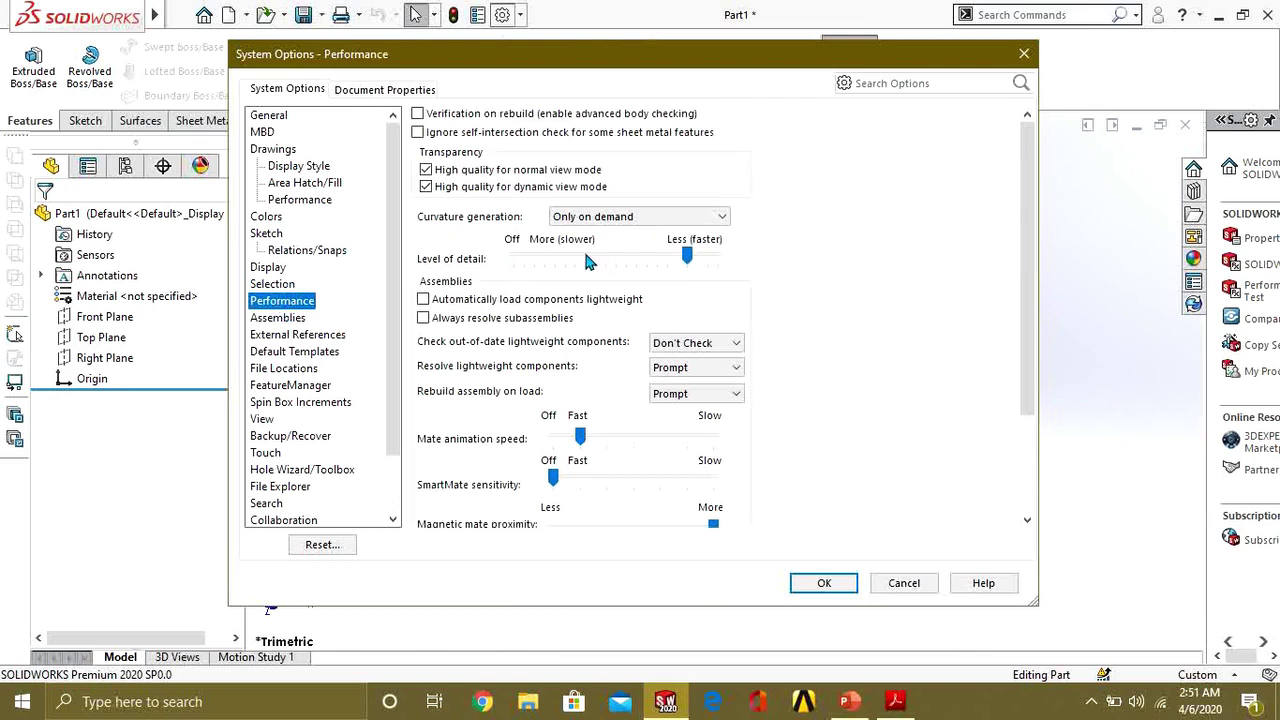
pyautogui.moveTo(688, 254); pyautogui.dragTo(575, 265)
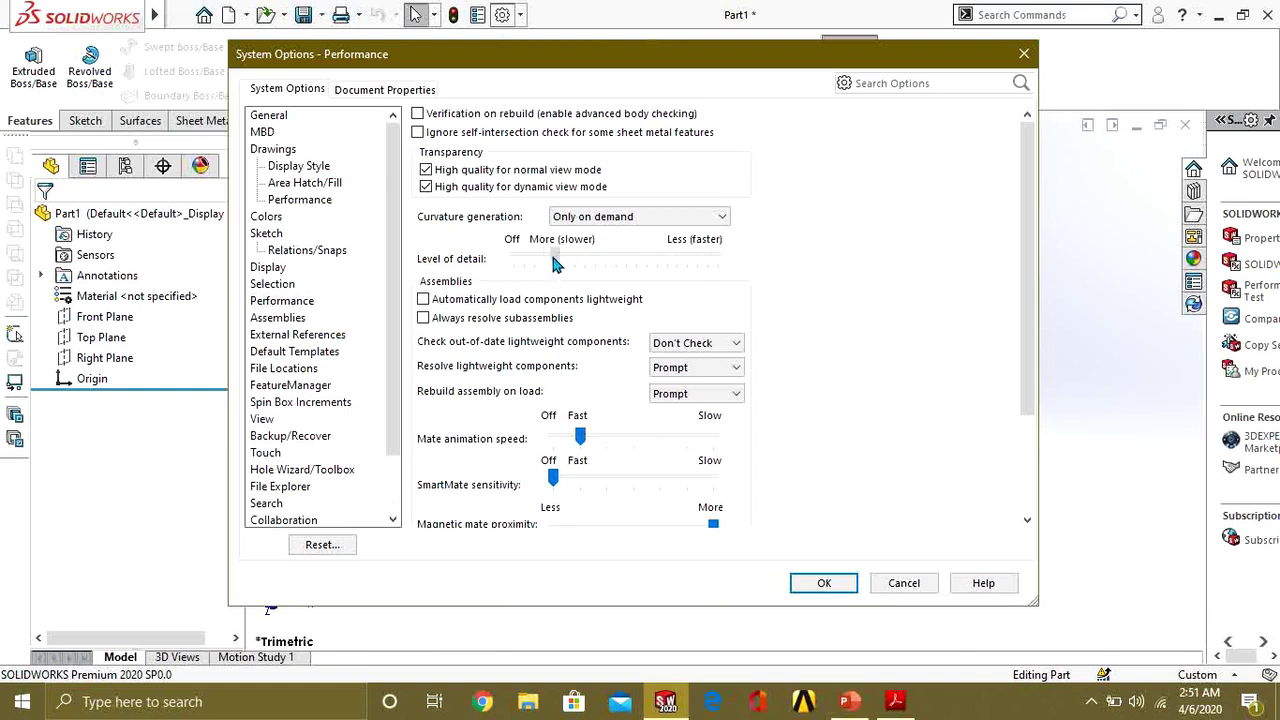
pyautogui.moveTo(554, 258); pyautogui.dragTo(534, 258)
pyautogui.moveTo(536, 258); pyautogui.dragTo(698, 258)
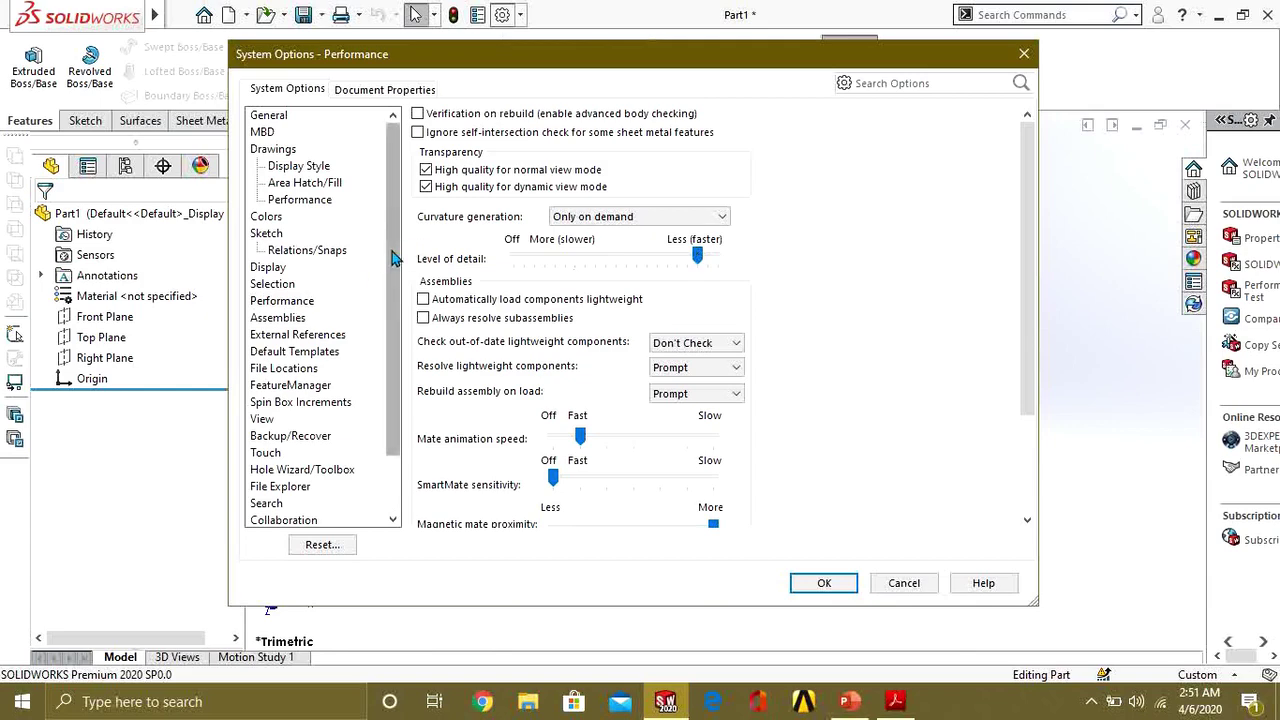
# Browse the Assemblies, External References, Default Templates, File Locations, Spin Box Increments, View and Touch pages, then Document Properties.
pyautogui.scroll(-2, 350, 300)
pyautogui.click(280, 250)
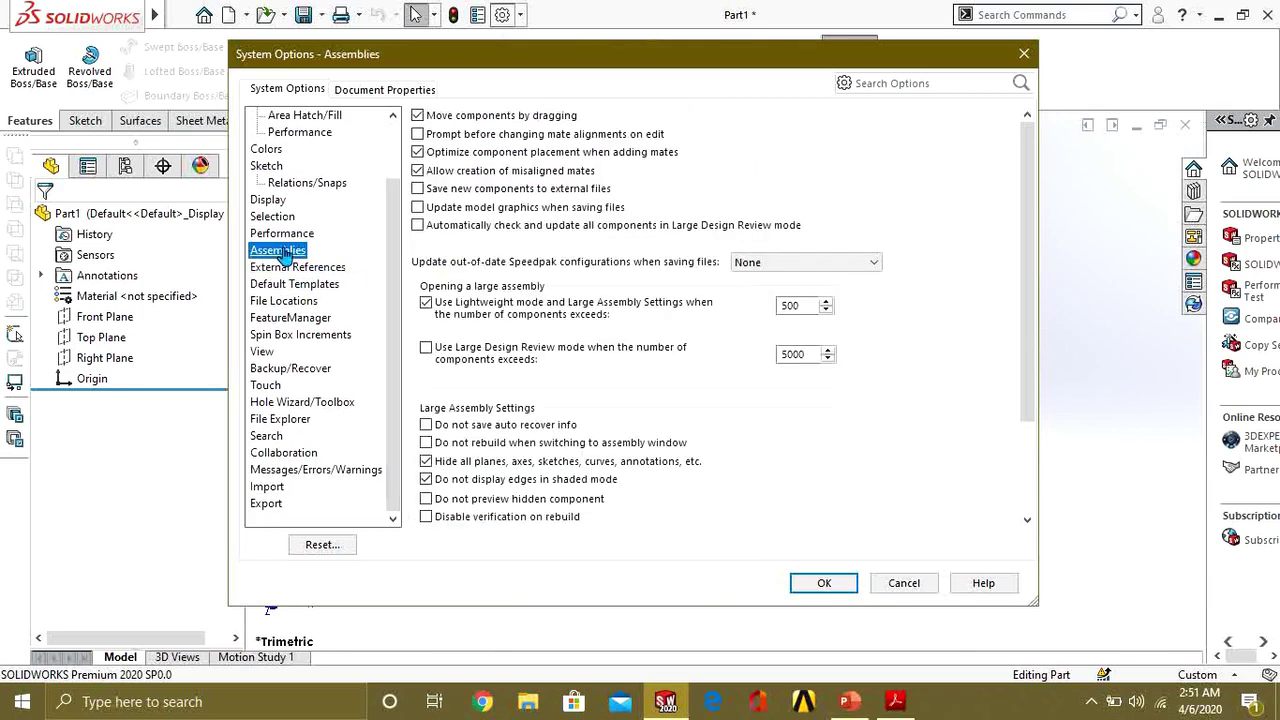
pyautogui.click(282, 268)
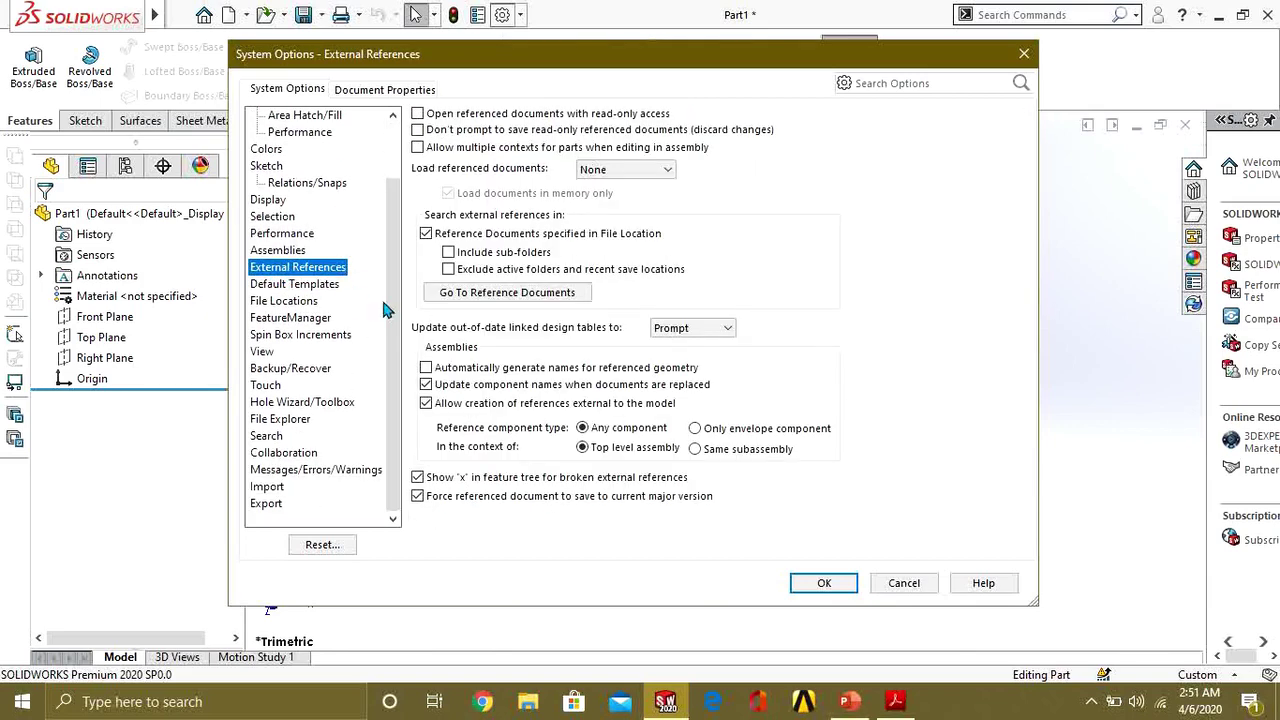
pyautogui.click(288, 286)
pyautogui.click(283, 301)
pyautogui.click(280, 335)
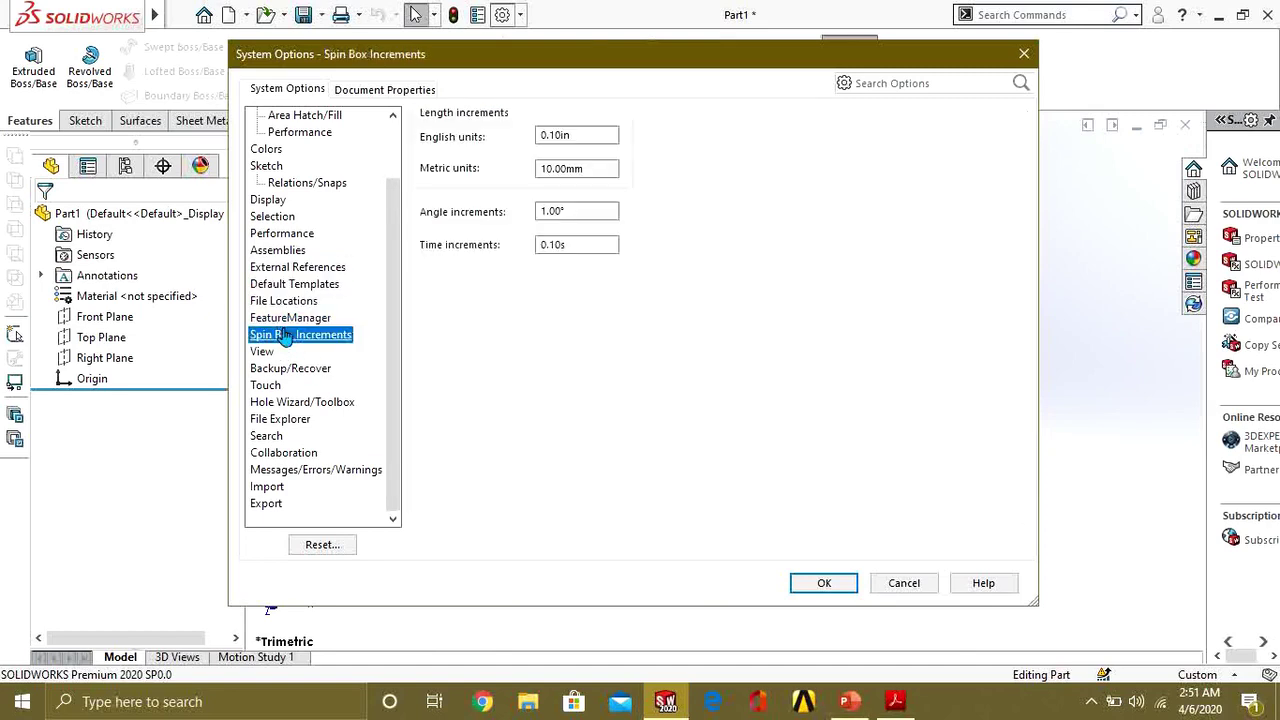
pyautogui.click(263, 352)
pyautogui.click(268, 385)
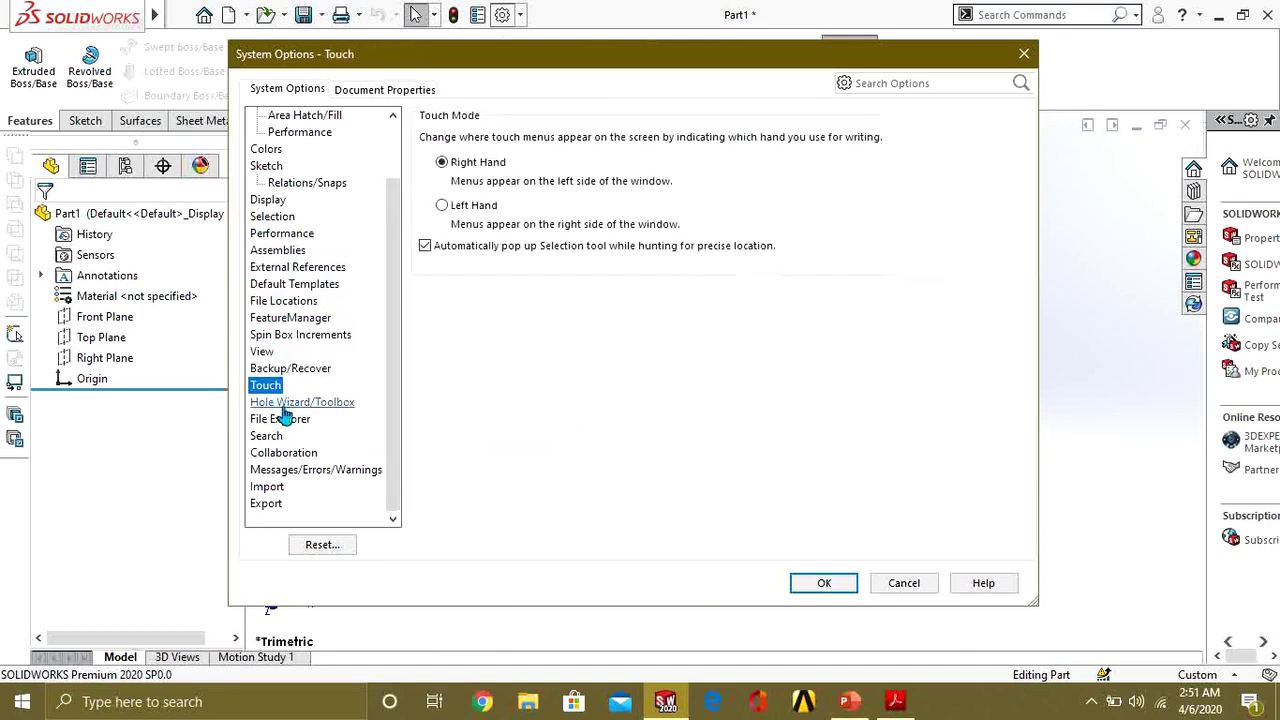
pyautogui.click(368, 92)
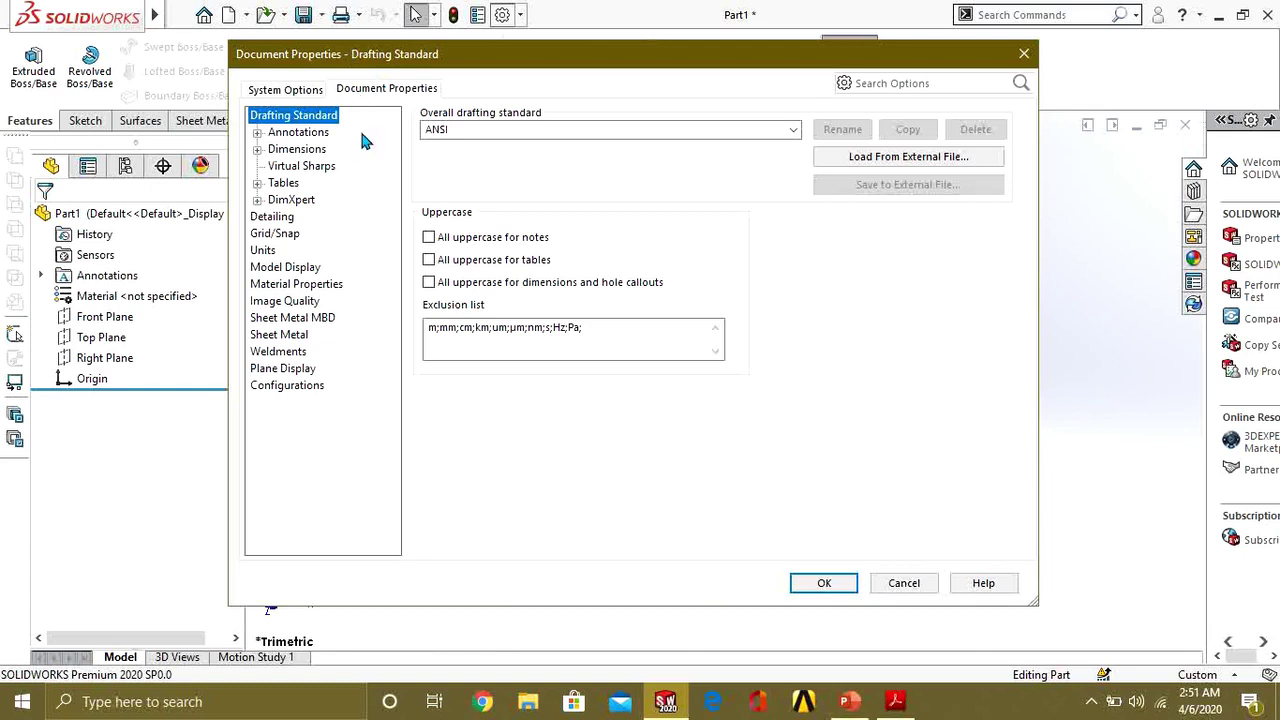
# Expand Annotations and view the Balloons, Datums, Notes, Revision Clouds, Surface Finishes and Weld Symbols pages.
pyautogui.click(257, 133)
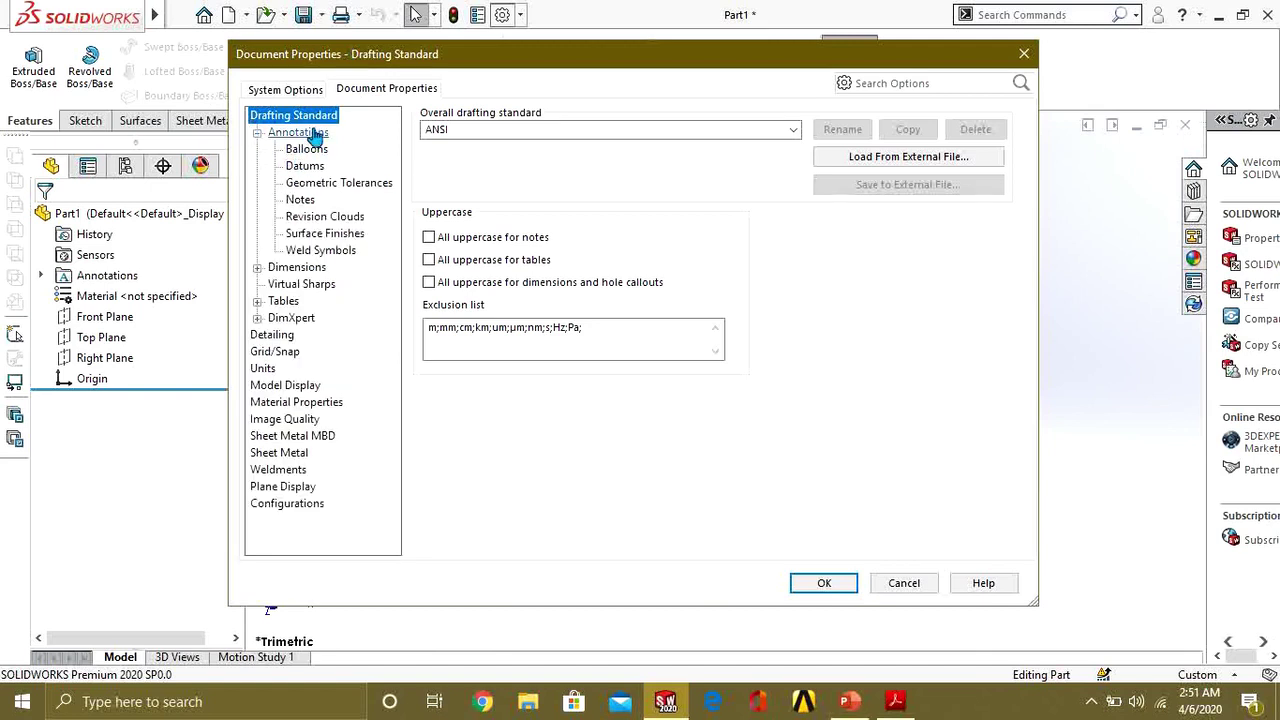
pyautogui.click(307, 150)
pyautogui.click(308, 167)
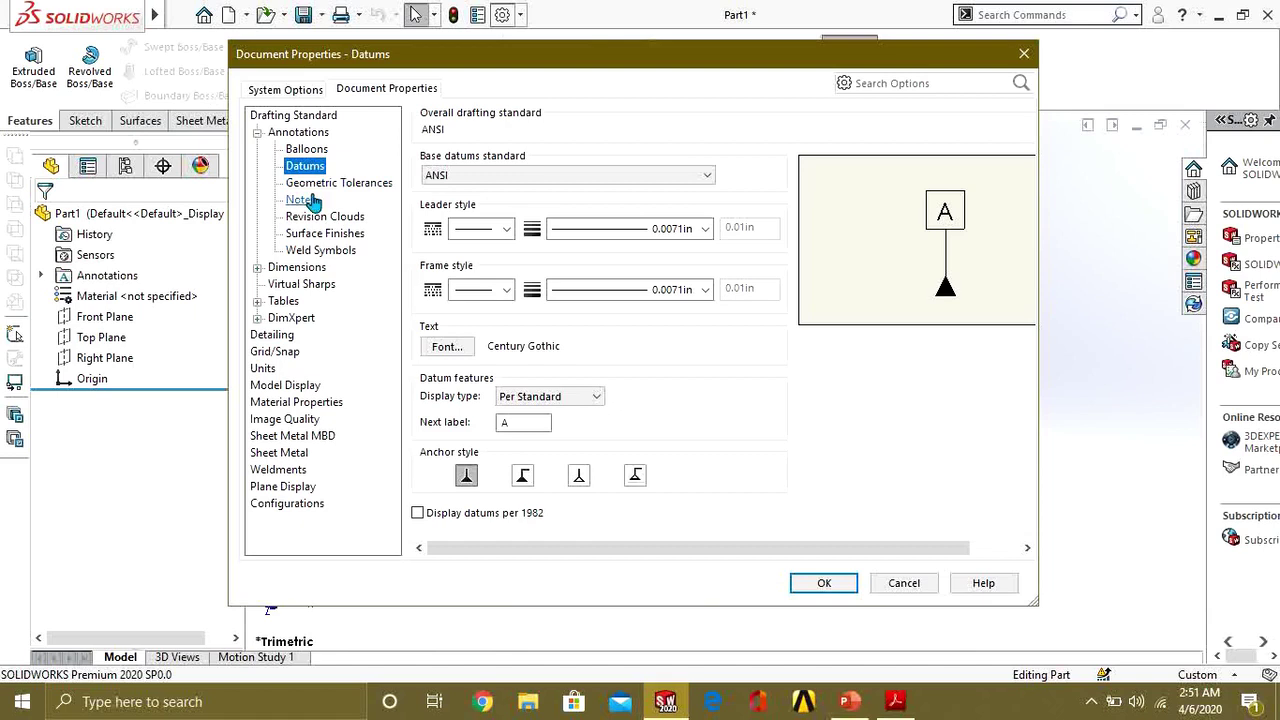
pyautogui.click(300, 200)
pyautogui.click(333, 222)
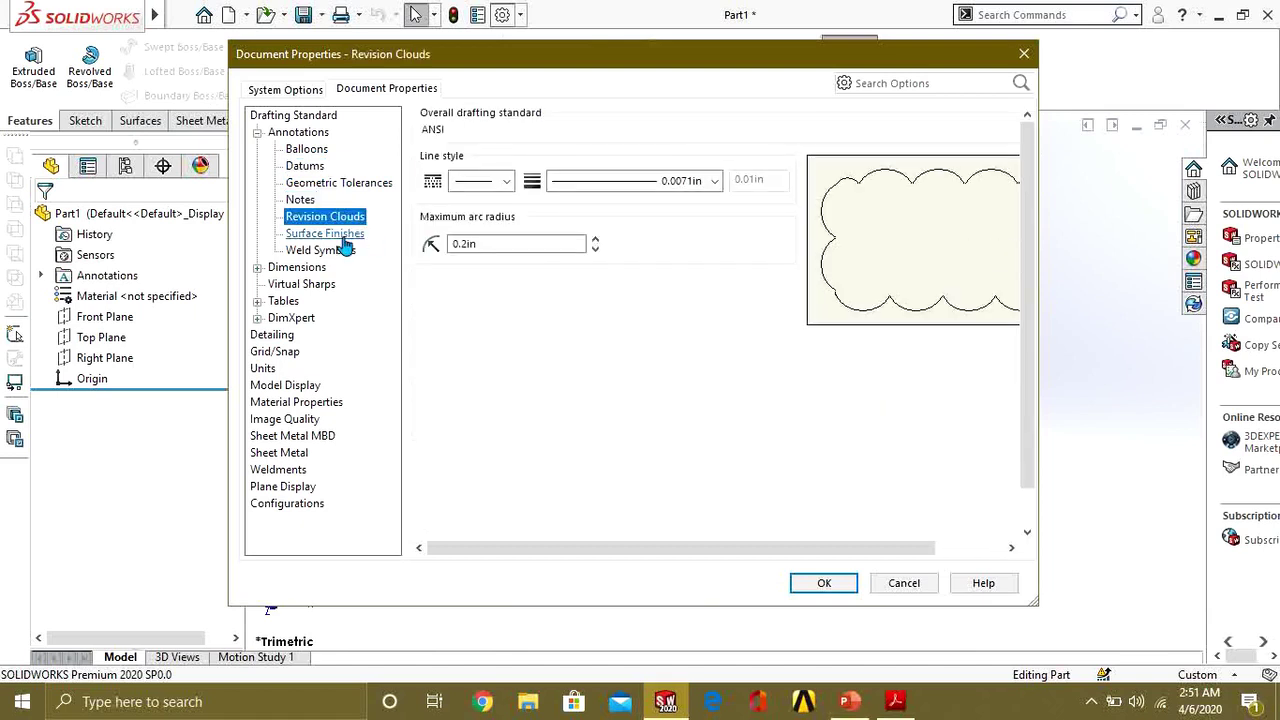
pyautogui.click(342, 237)
pyautogui.click(338, 253)
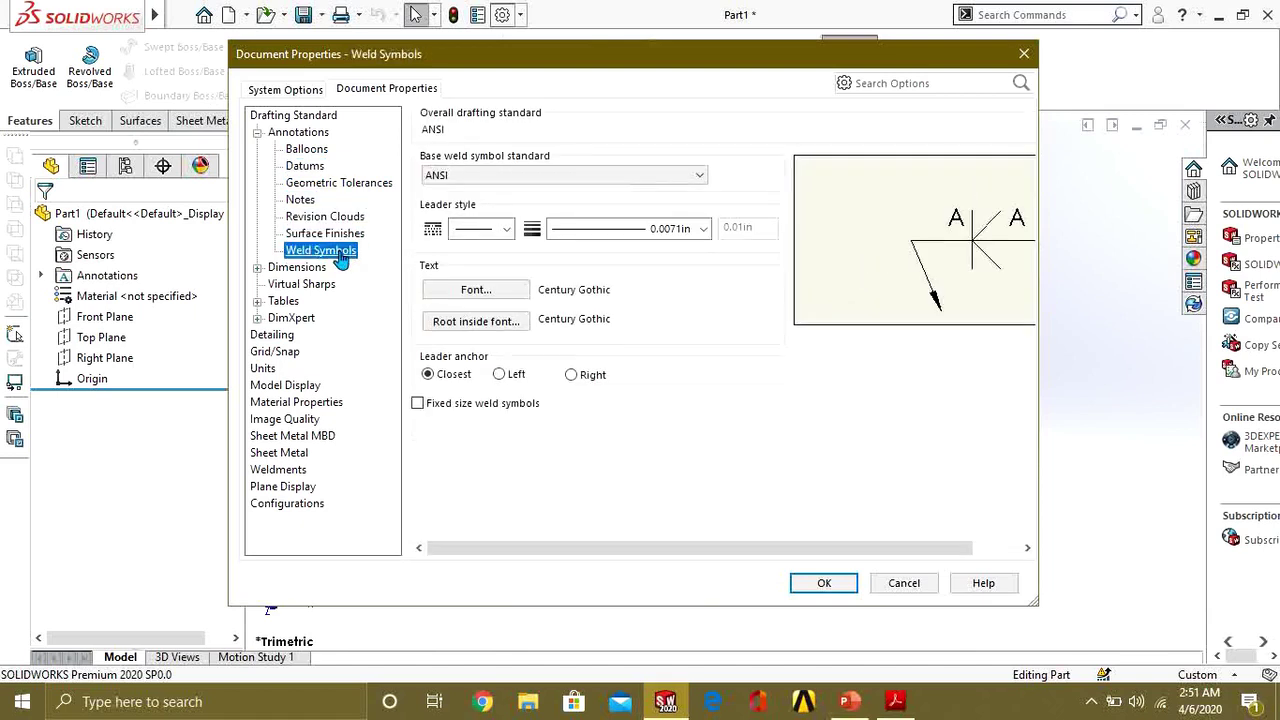
# Try ISO as the weld symbol standard, then set it back to ANSI.
pyautogui.click(470, 176)
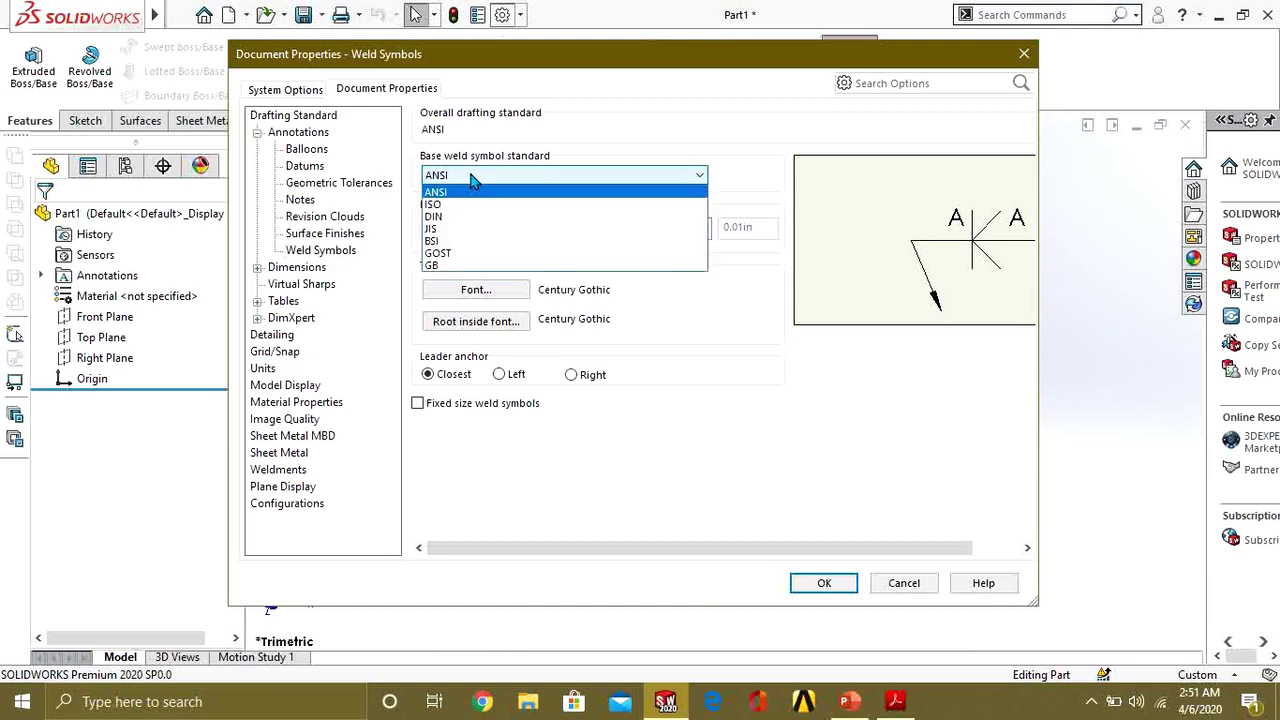
pyautogui.click(453, 205)
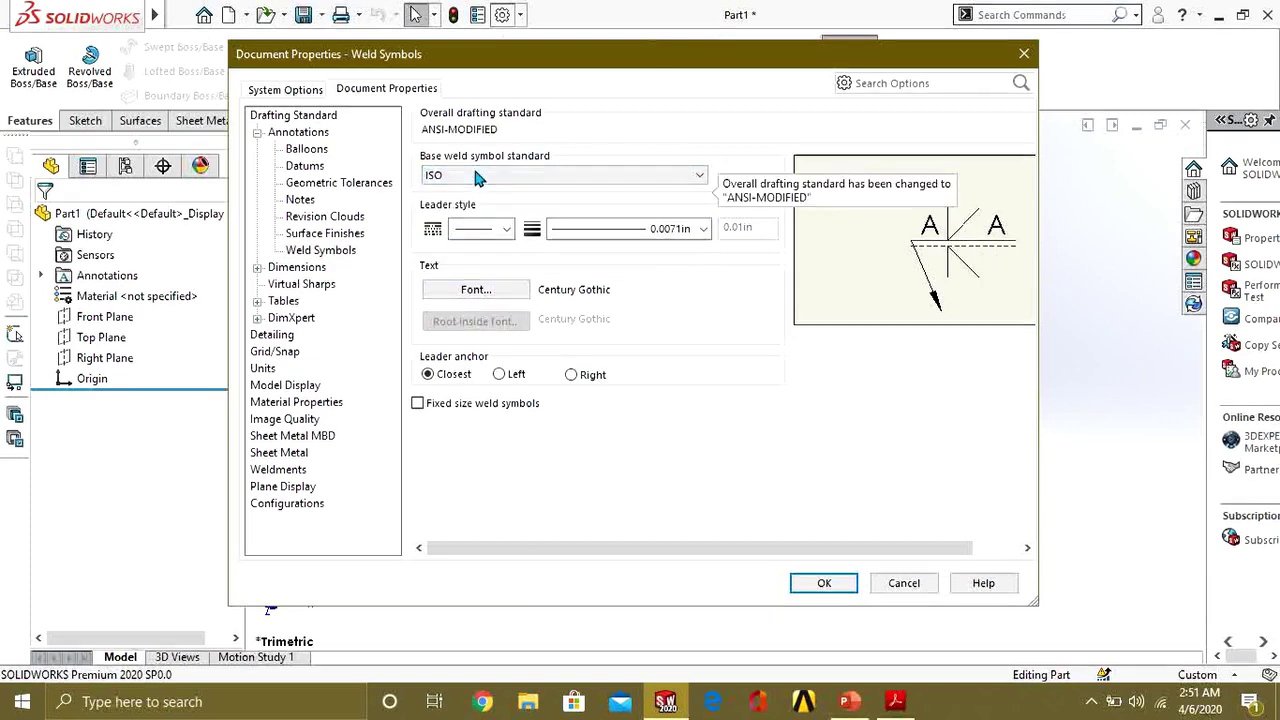
pyautogui.click(470, 176)
pyautogui.click(457, 204)
pyautogui.click(465, 176)
pyautogui.click(460, 193)
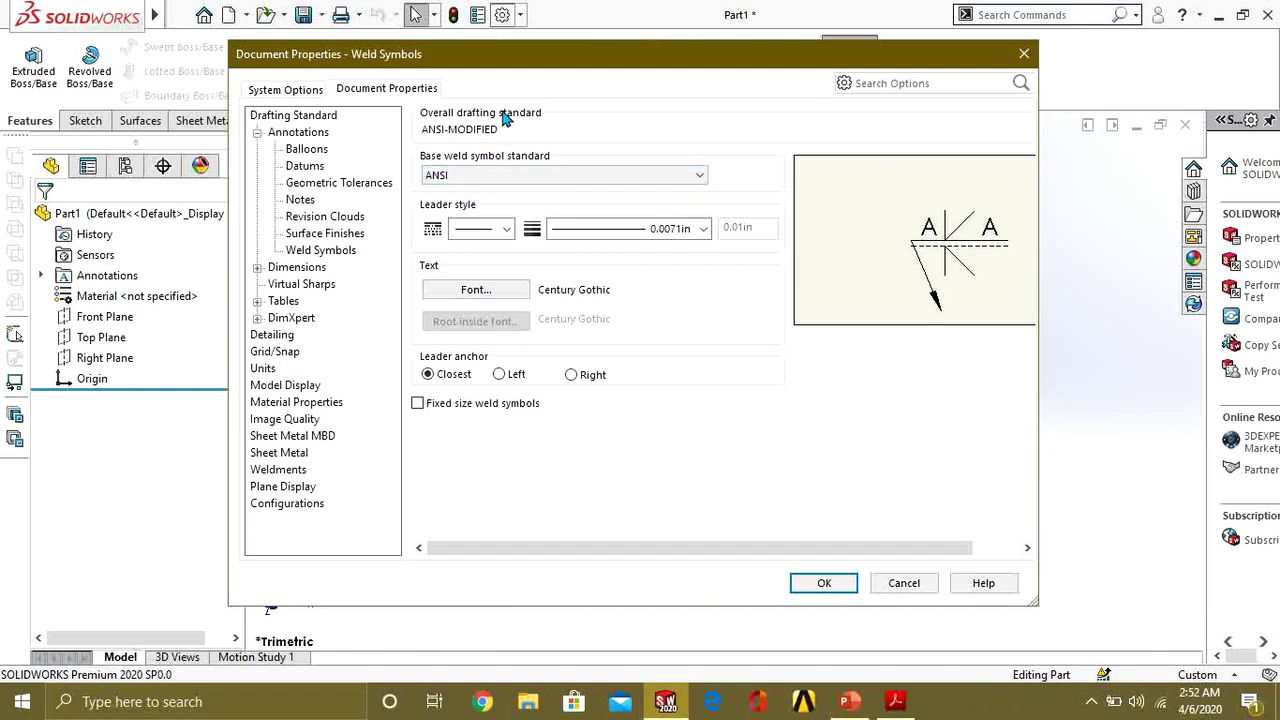
# Review the Dimensions, Angle, Angular Running, Arc Length, Virtual Sharps and Detailing pages.
pyautogui.click(258, 268)
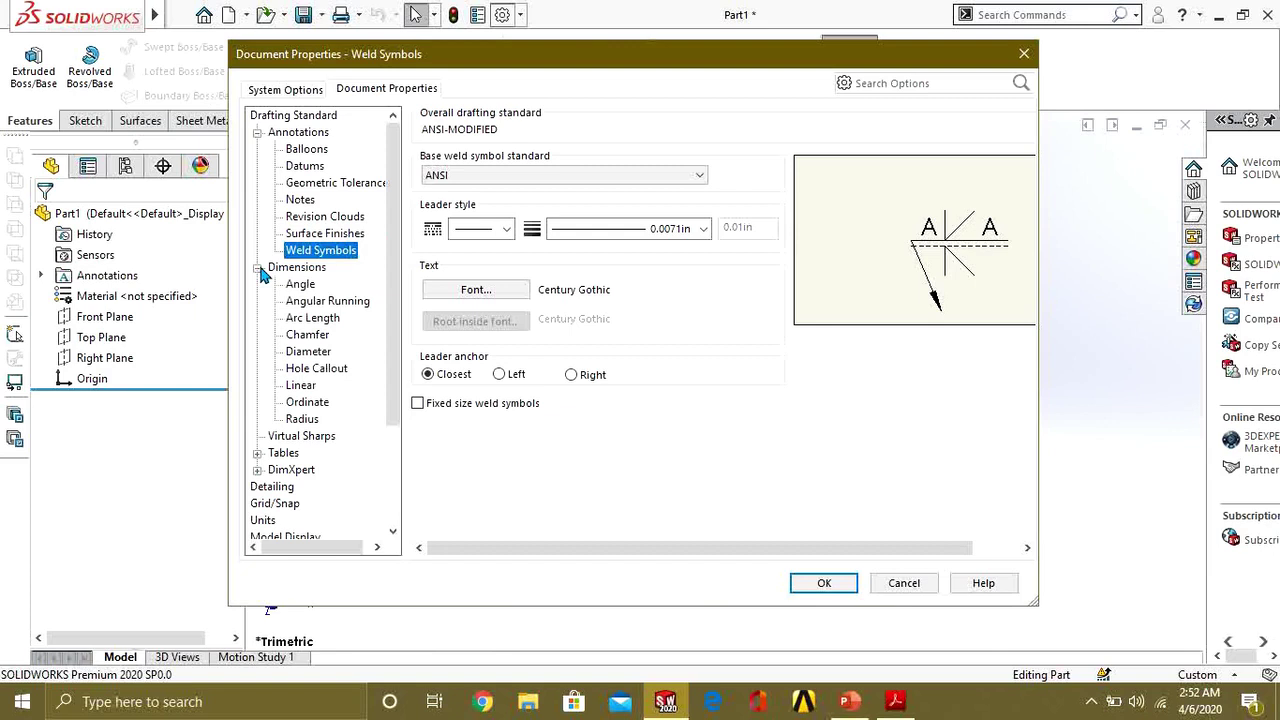
pyautogui.click(297, 268)
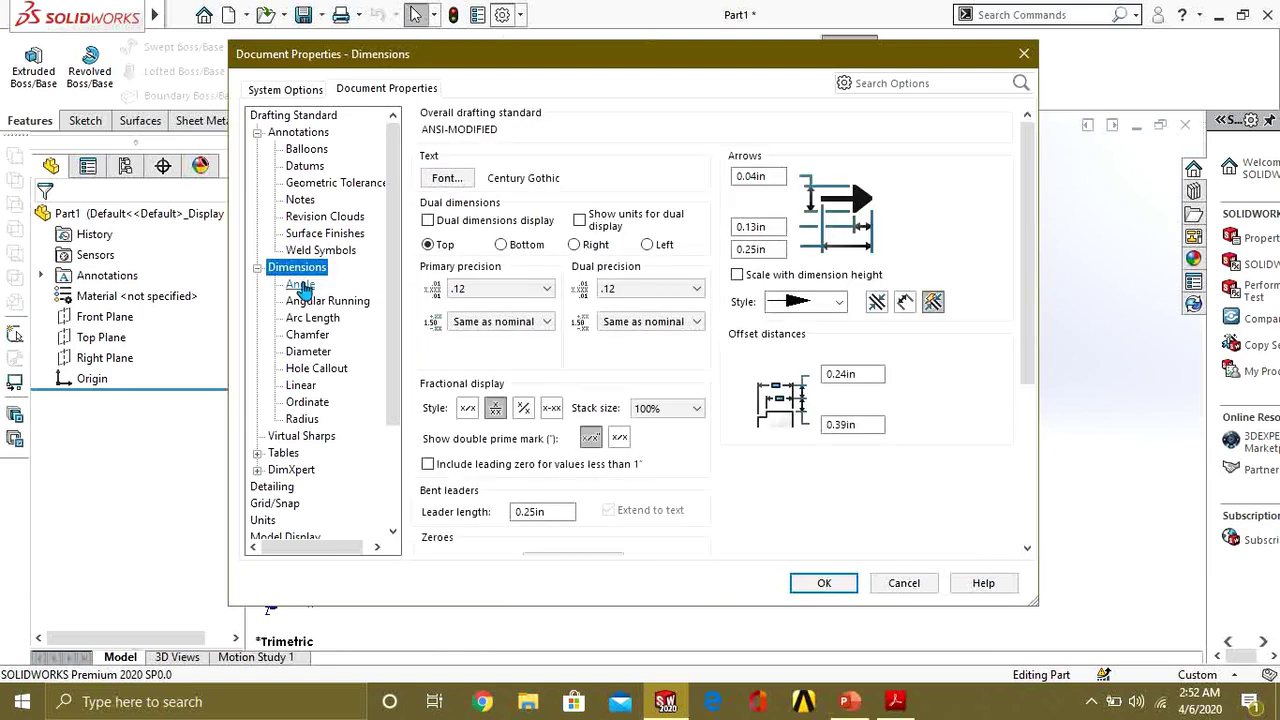
pyautogui.click(300, 285)
pyautogui.click(322, 302)
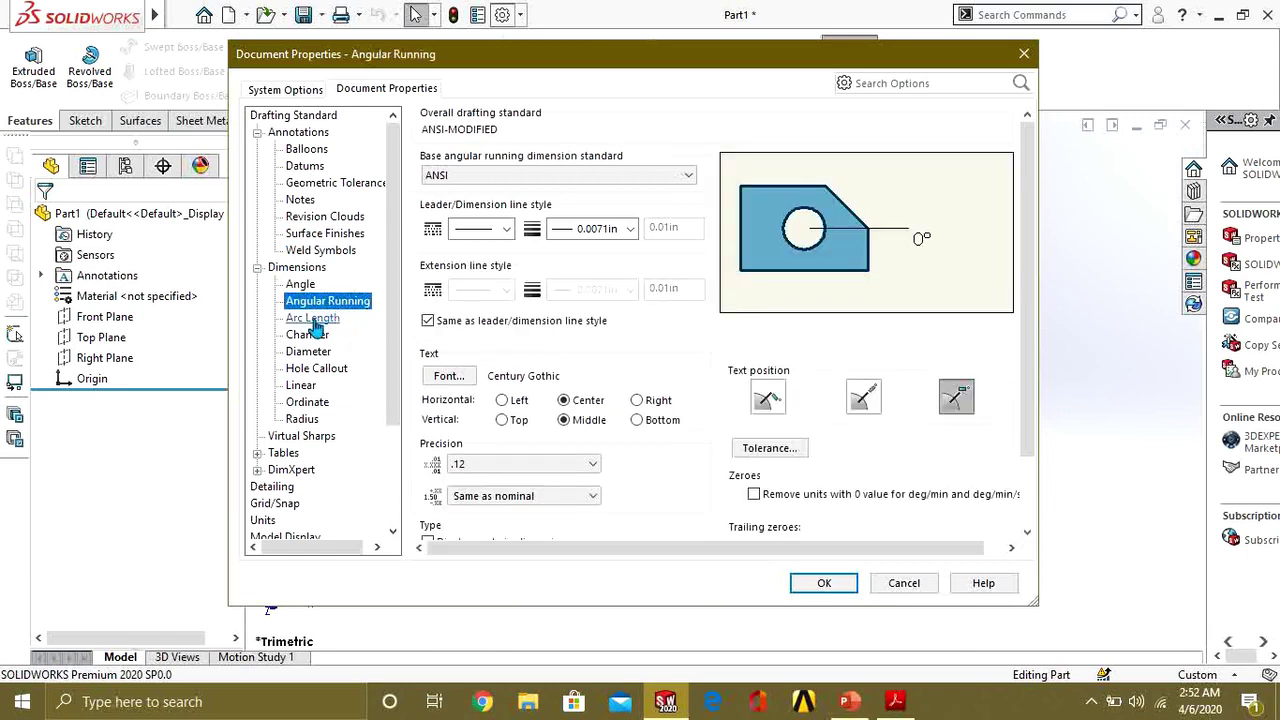
pyautogui.click(313, 319)
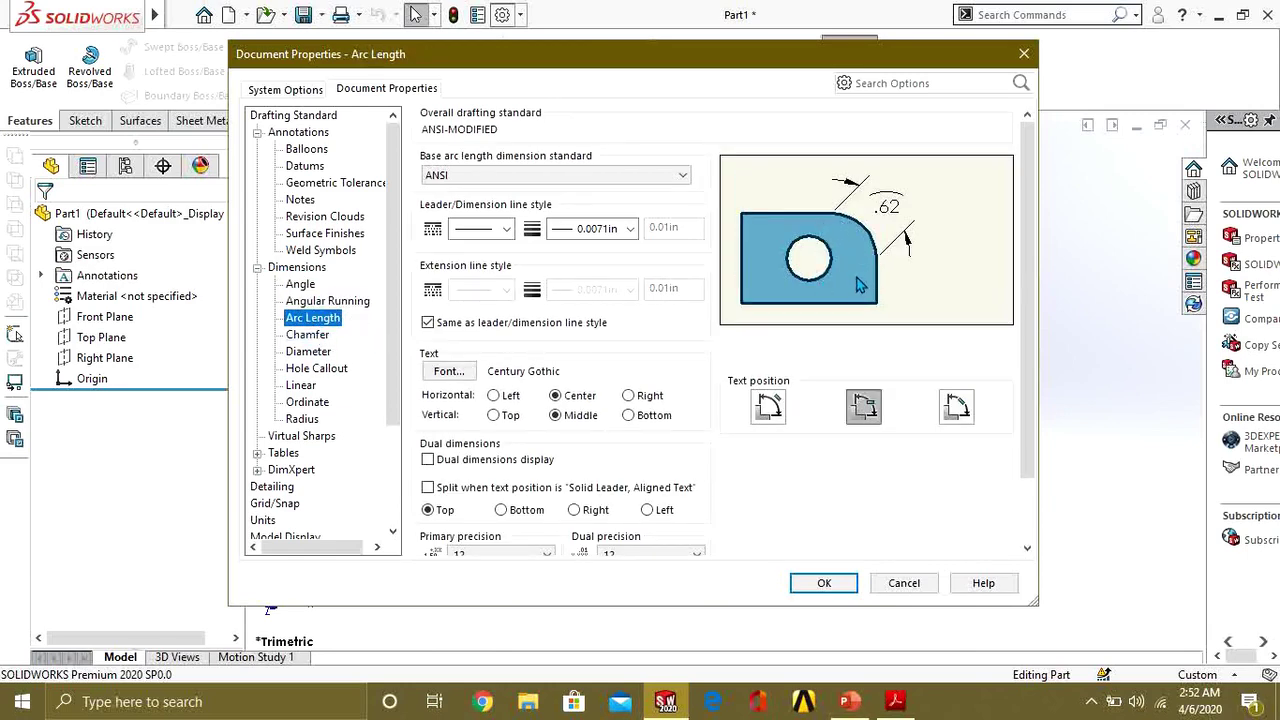
pyautogui.scroll(-3, 310, 340)
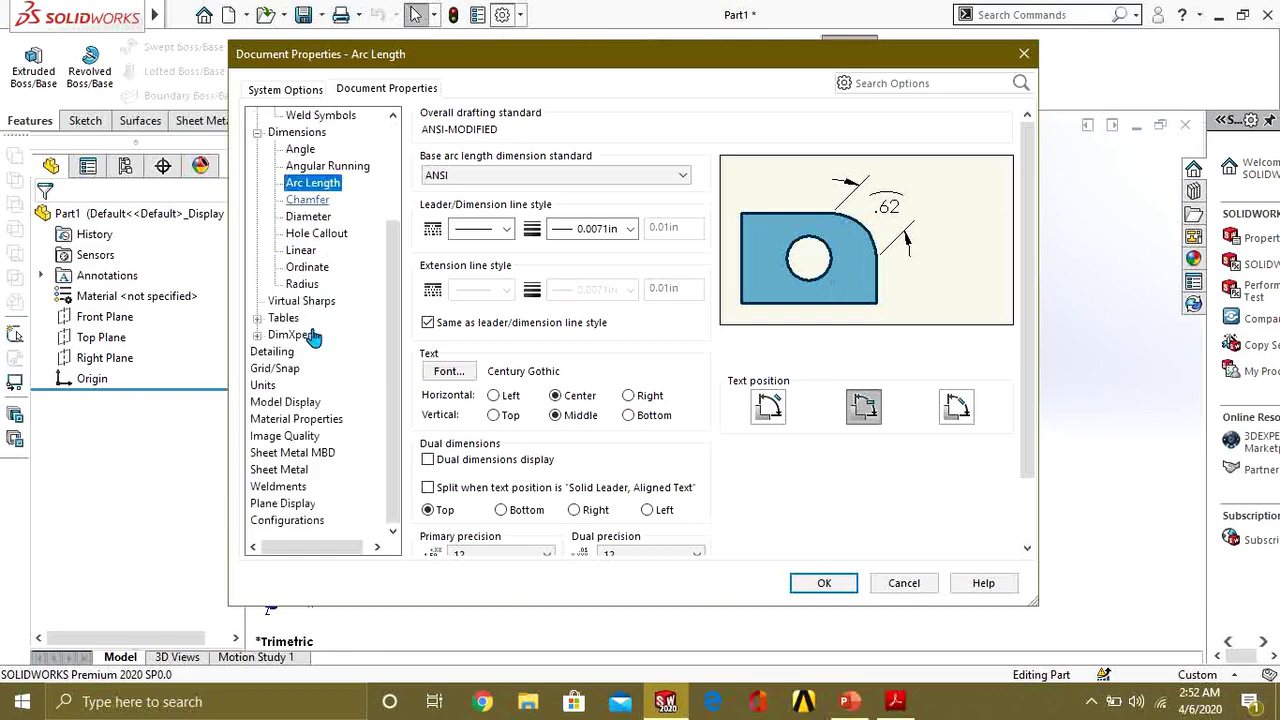
pyautogui.click(290, 302)
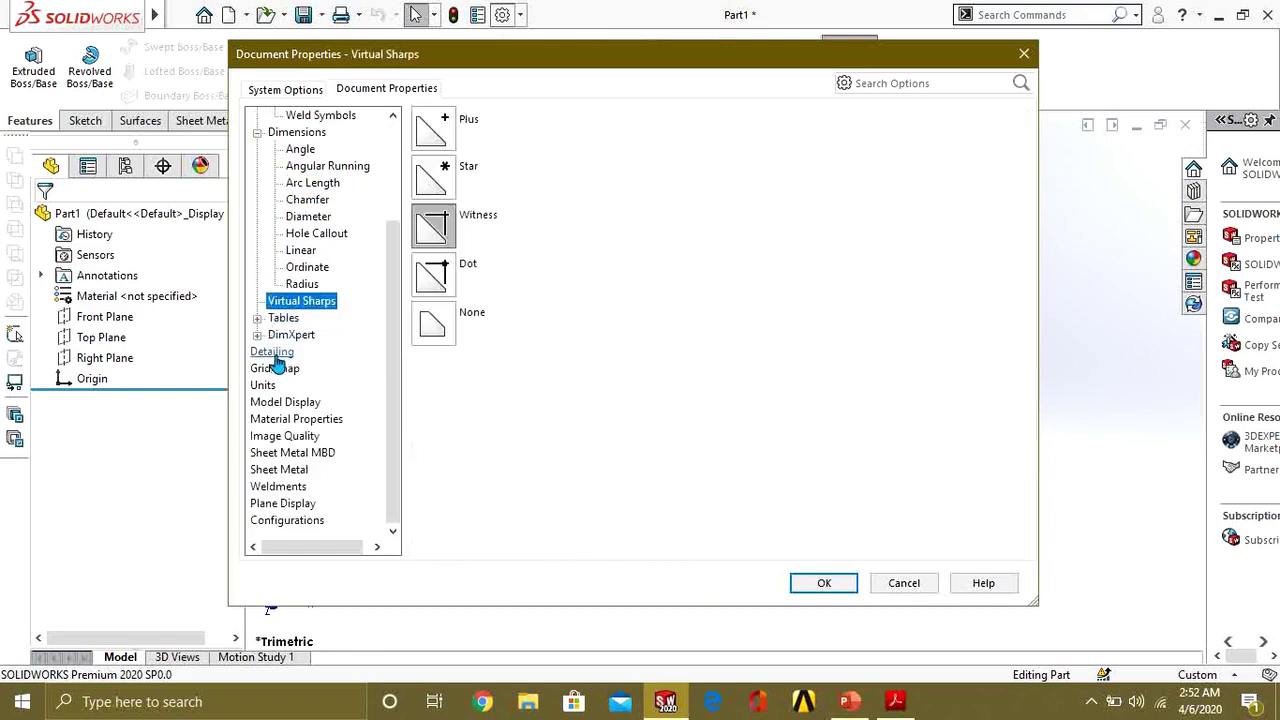
pyautogui.click(275, 352)
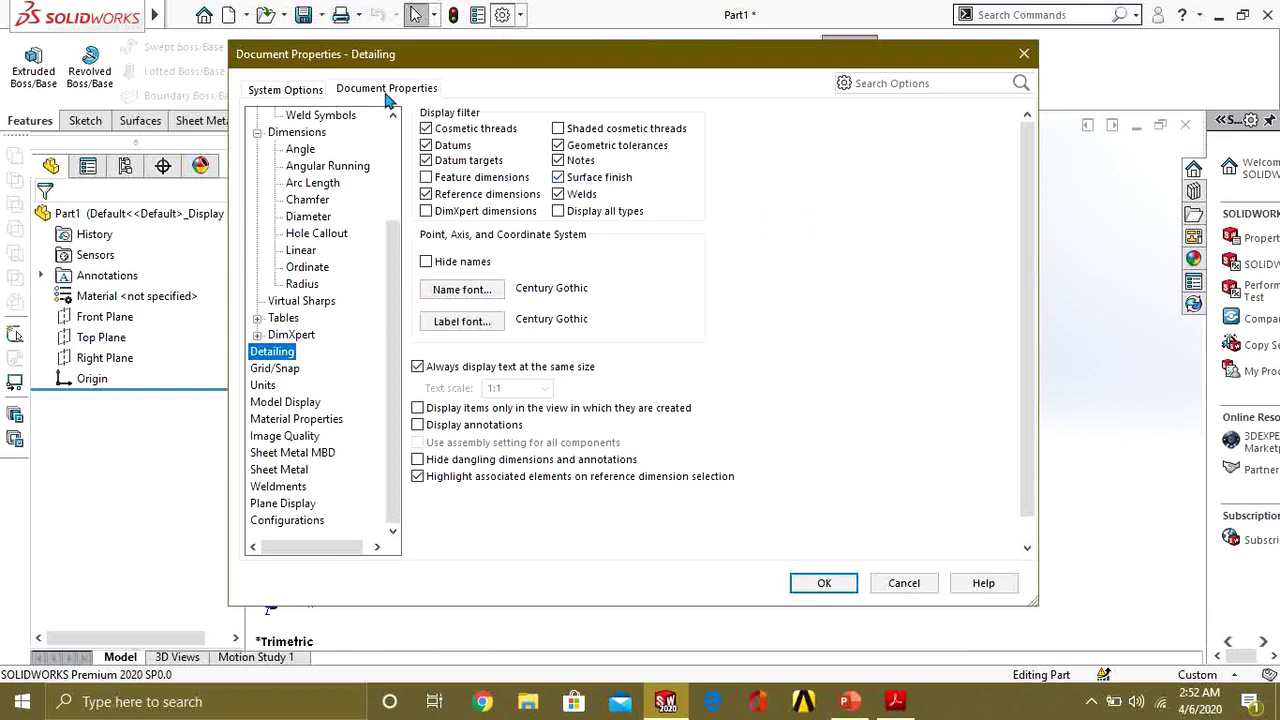
# Glance at System Options, return to Document Properties, and accept with OK.
pyautogui.click(296, 96)
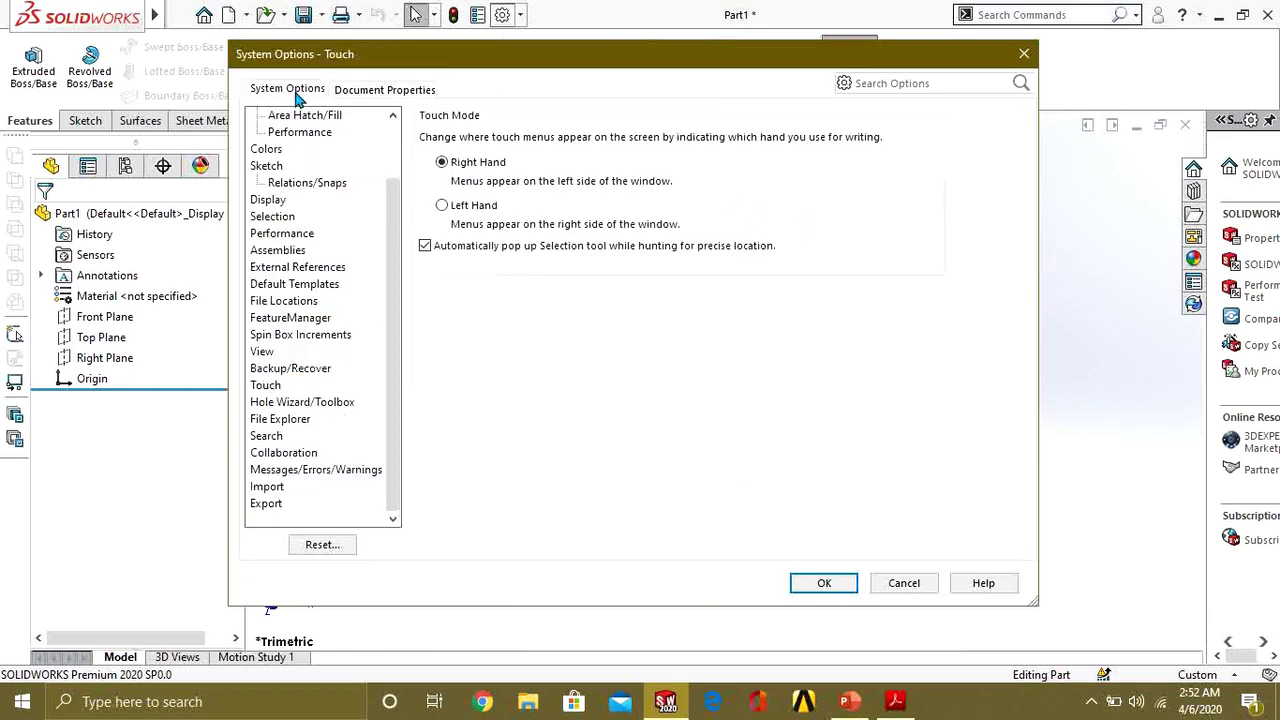
pyautogui.click(380, 89)
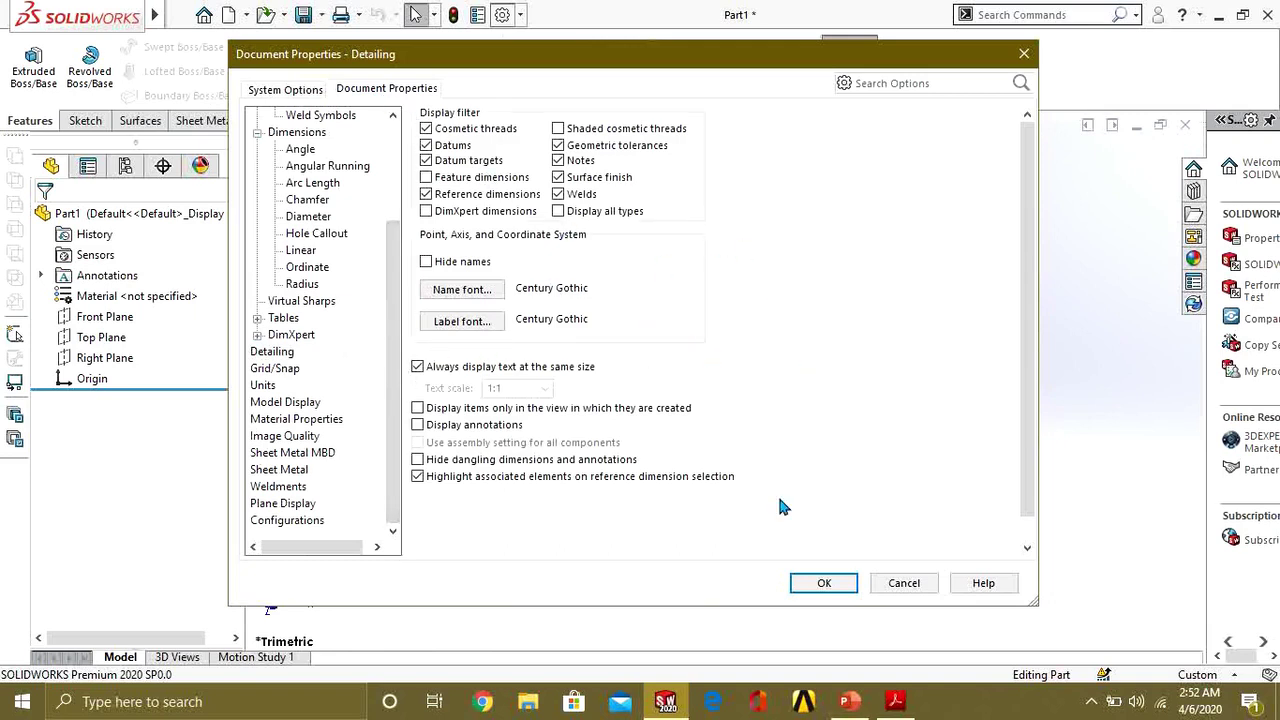
pyautogui.click(822, 584)
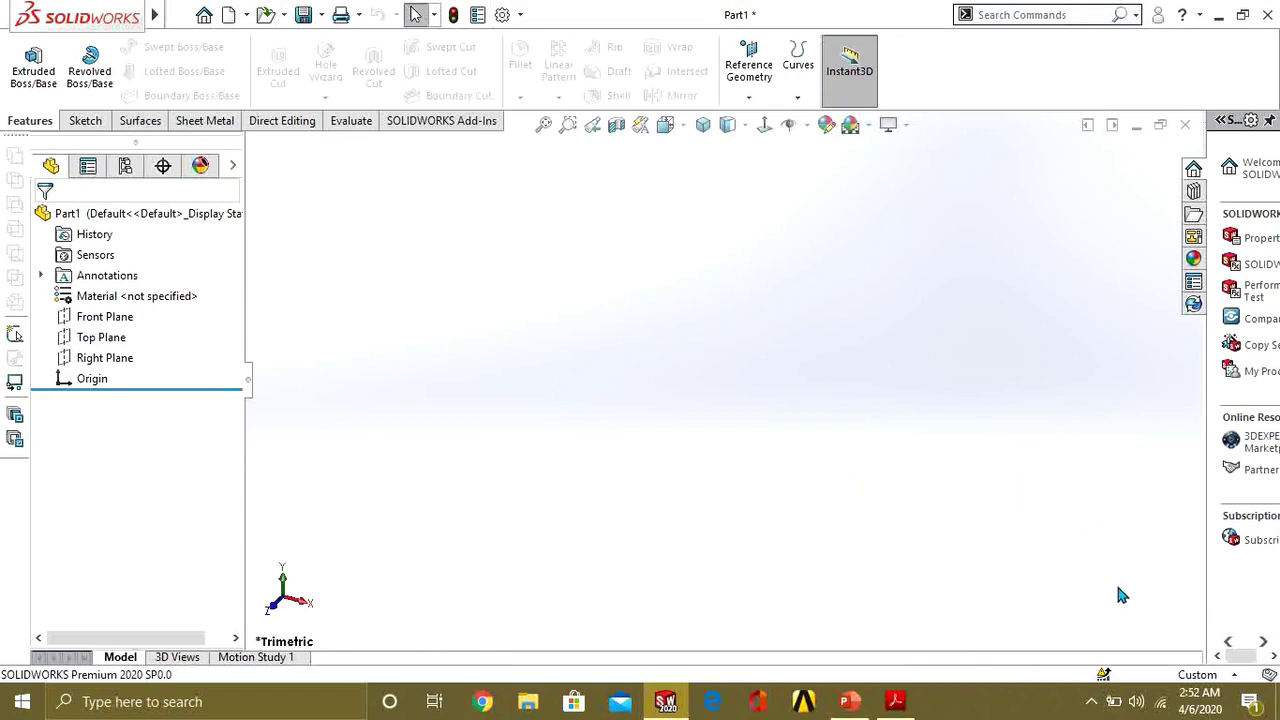
# From the status-bar unit list, switch the part to MKS, then to CGS.
pyautogui.click(1198, 675)
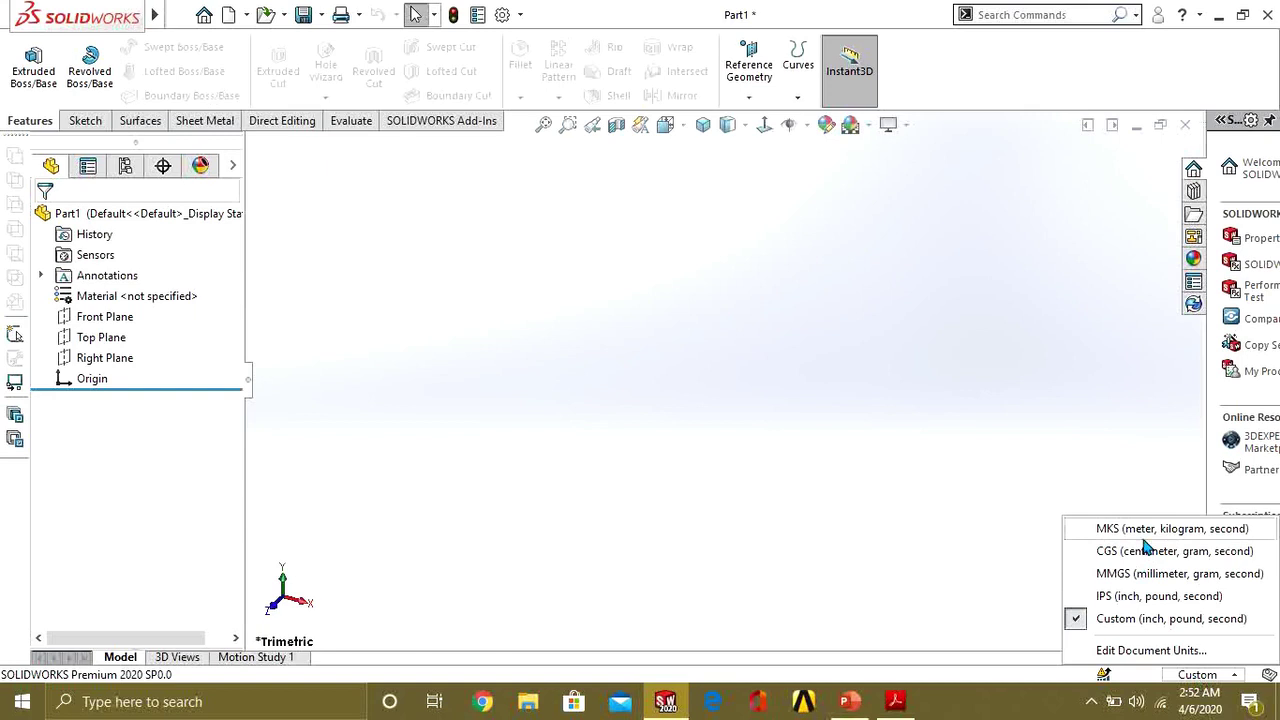
pyautogui.click(1214, 680)
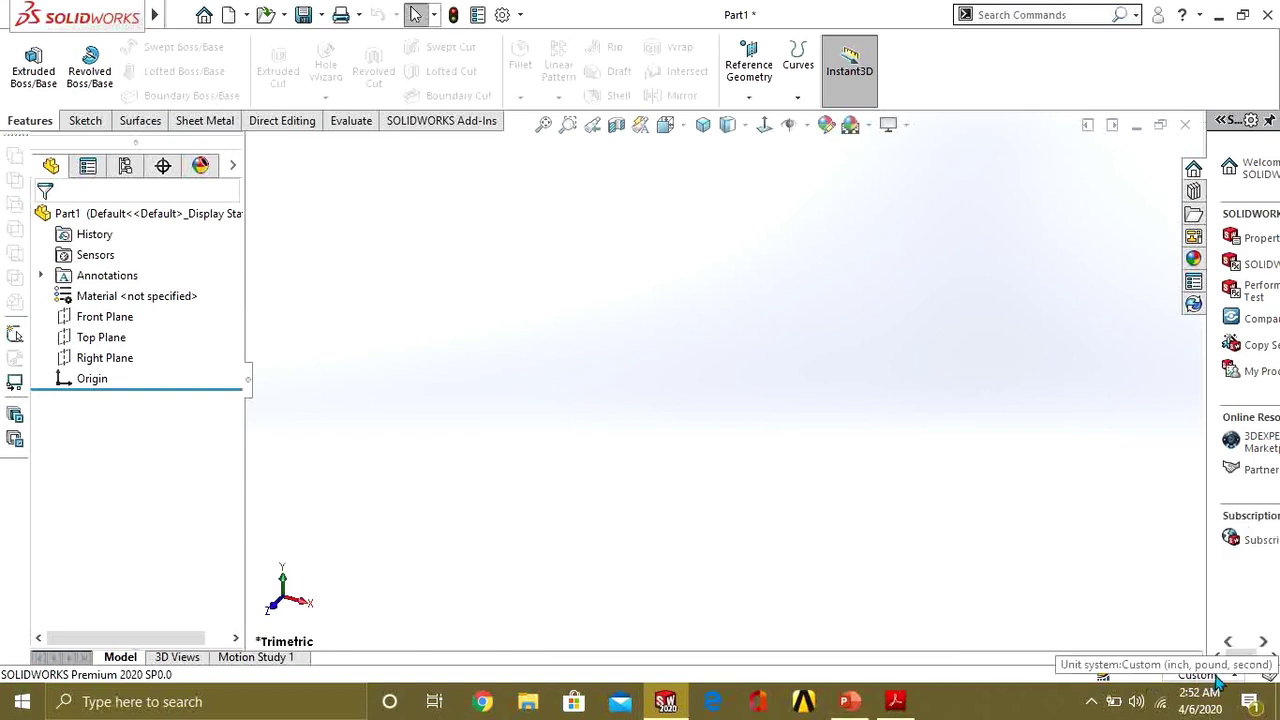
pyautogui.click(1218, 680)
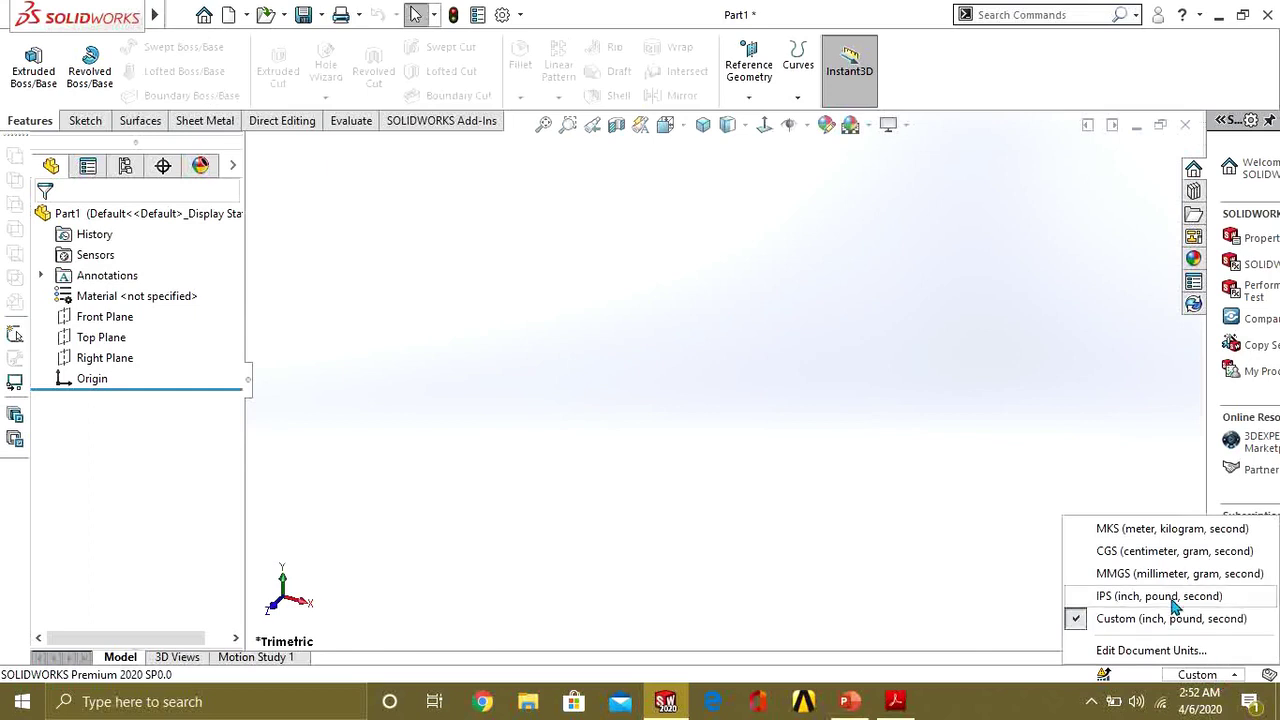
pyautogui.click(1176, 536)
pyautogui.click(1203, 677)
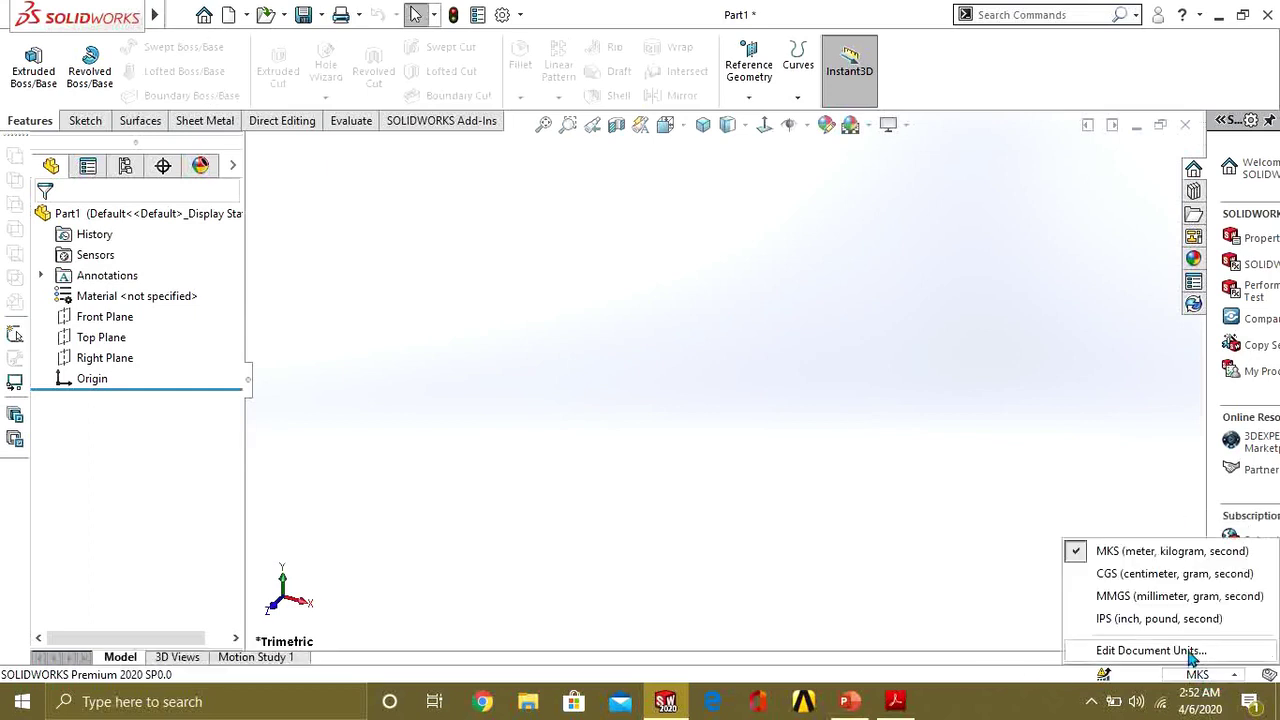
pyautogui.click(1145, 575)
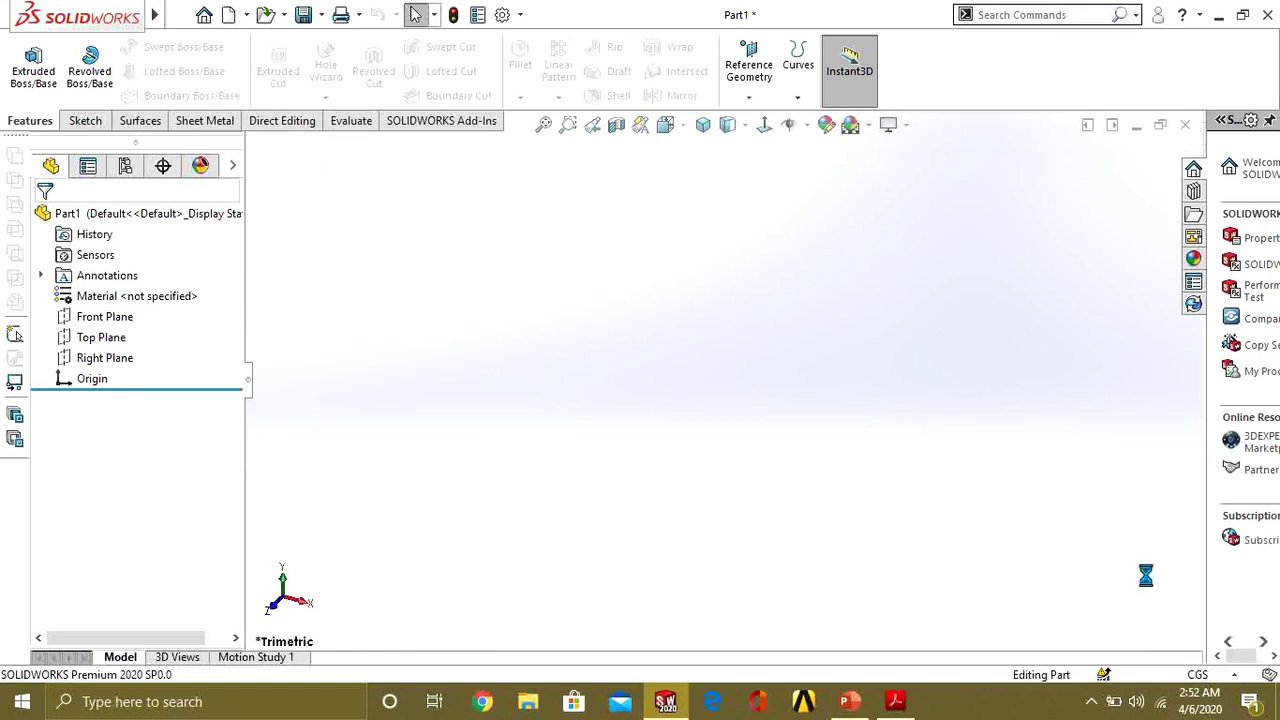
# Switch the part to MMGS, then IPS, and open Edit Document Units.
pyautogui.click(1200, 675)
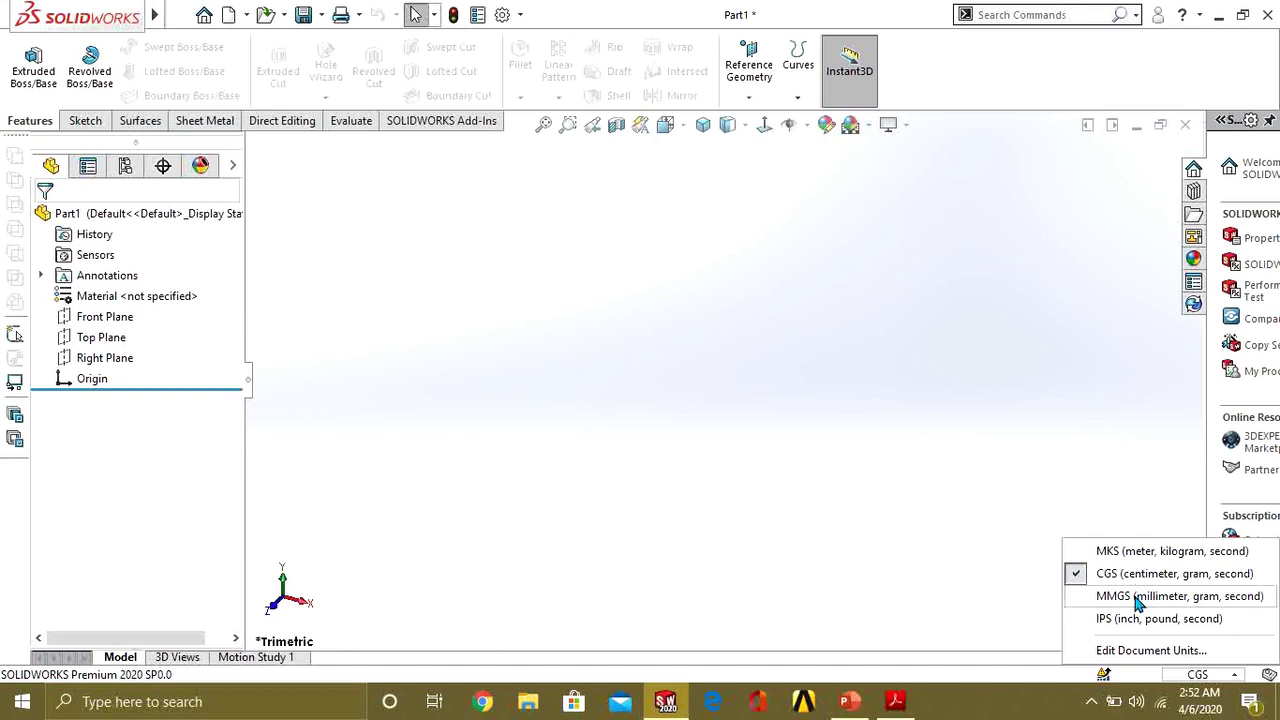
pyautogui.click(1137, 597)
pyautogui.click(1205, 677)
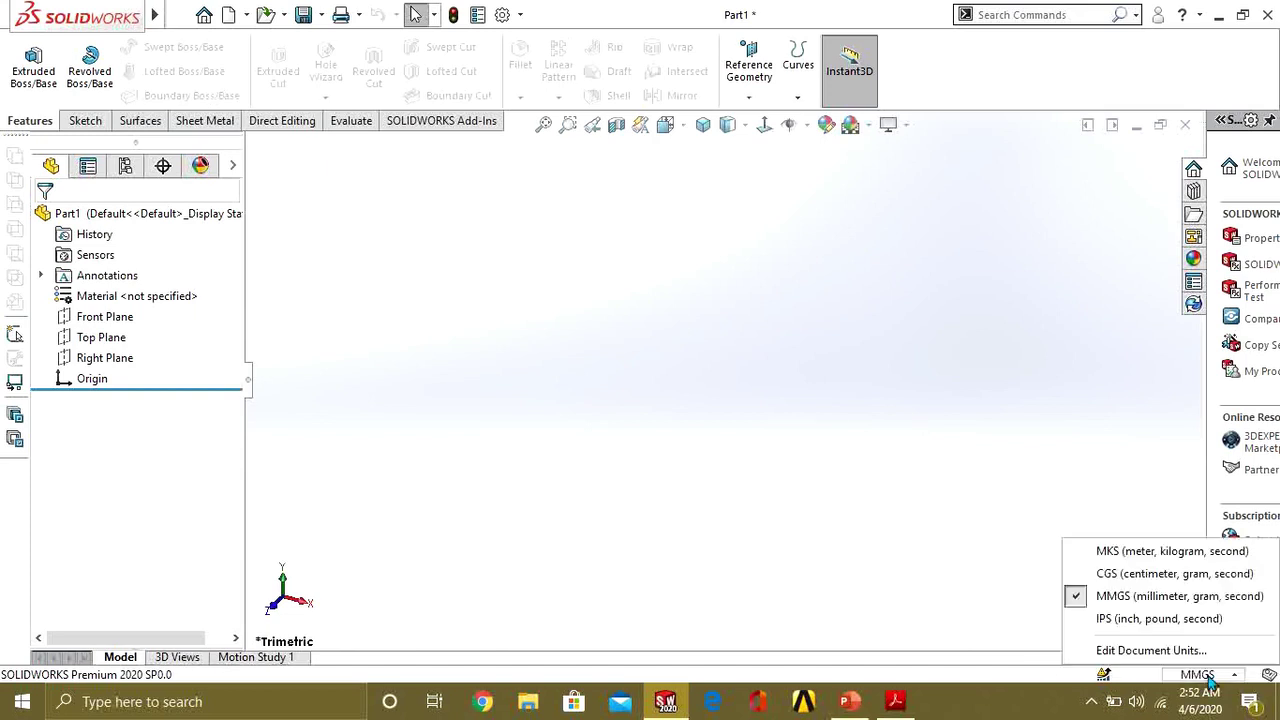
pyautogui.click(1128, 620)
pyautogui.click(1200, 675)
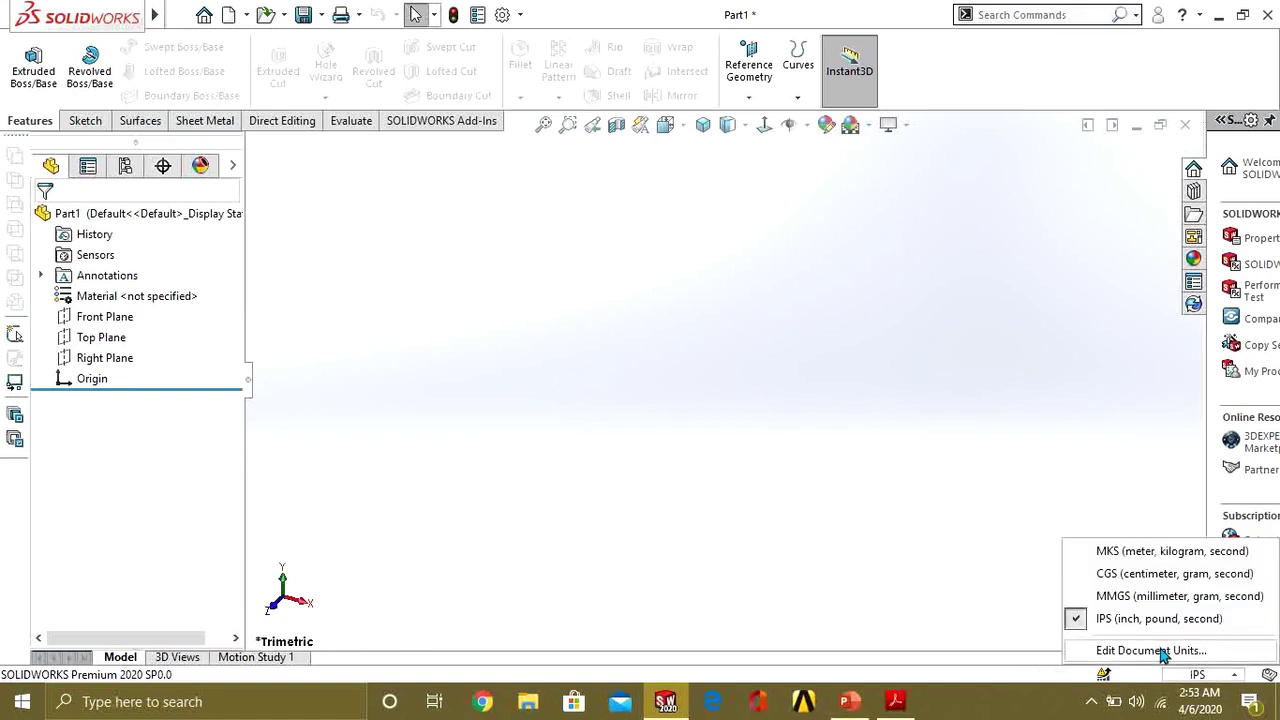
pyautogui.click(1150, 651)
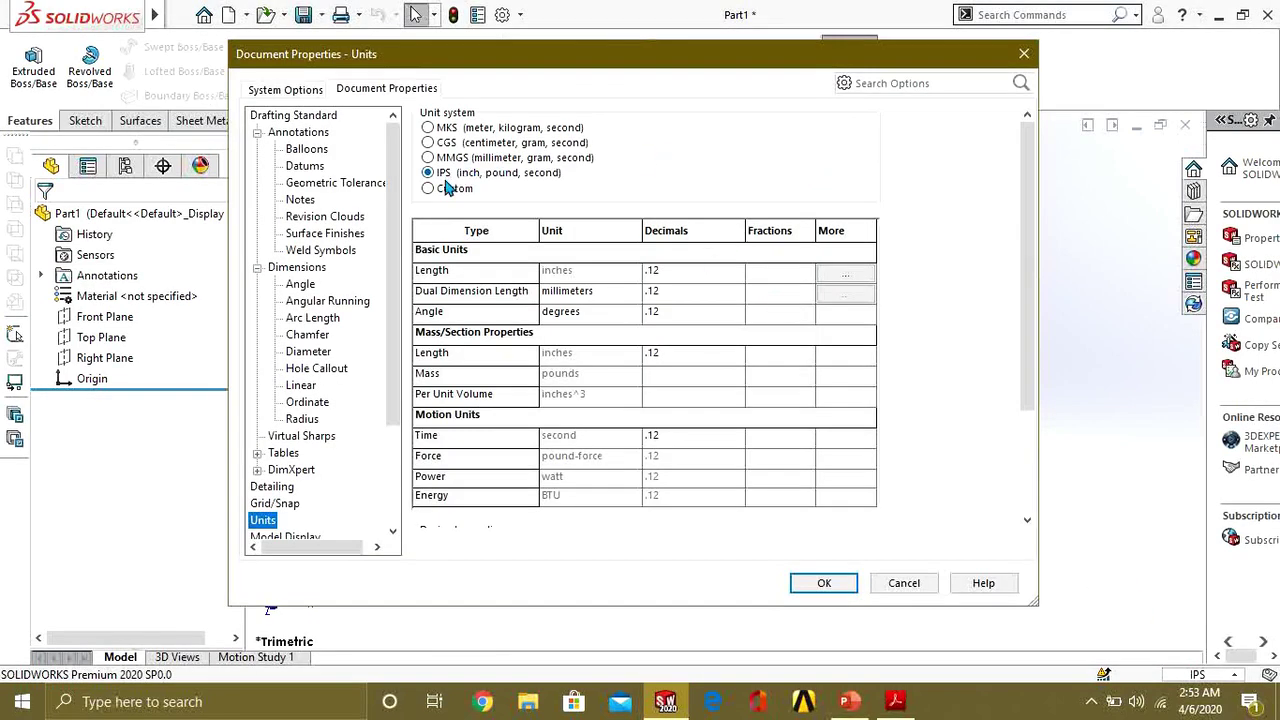
# Select the Custom unit system and try length precision .123 and .1234, ending at .12.
pyautogui.click(433, 190)
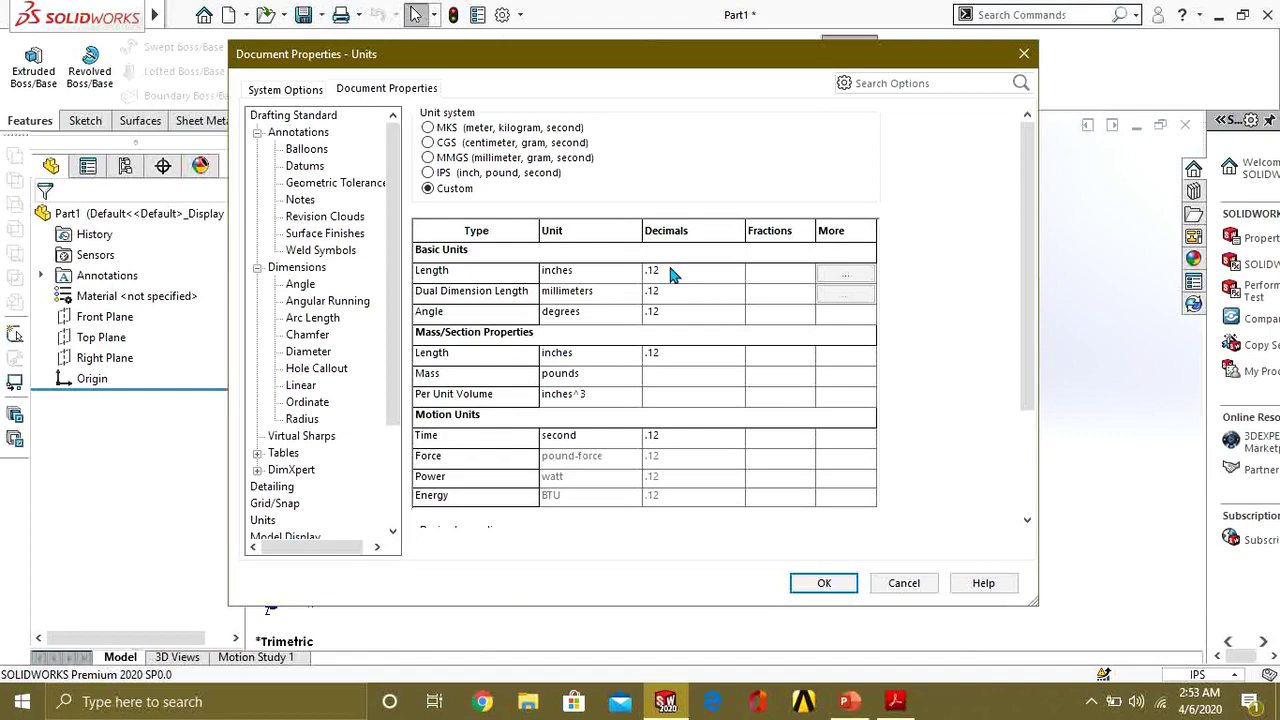
pyautogui.click(736, 272)
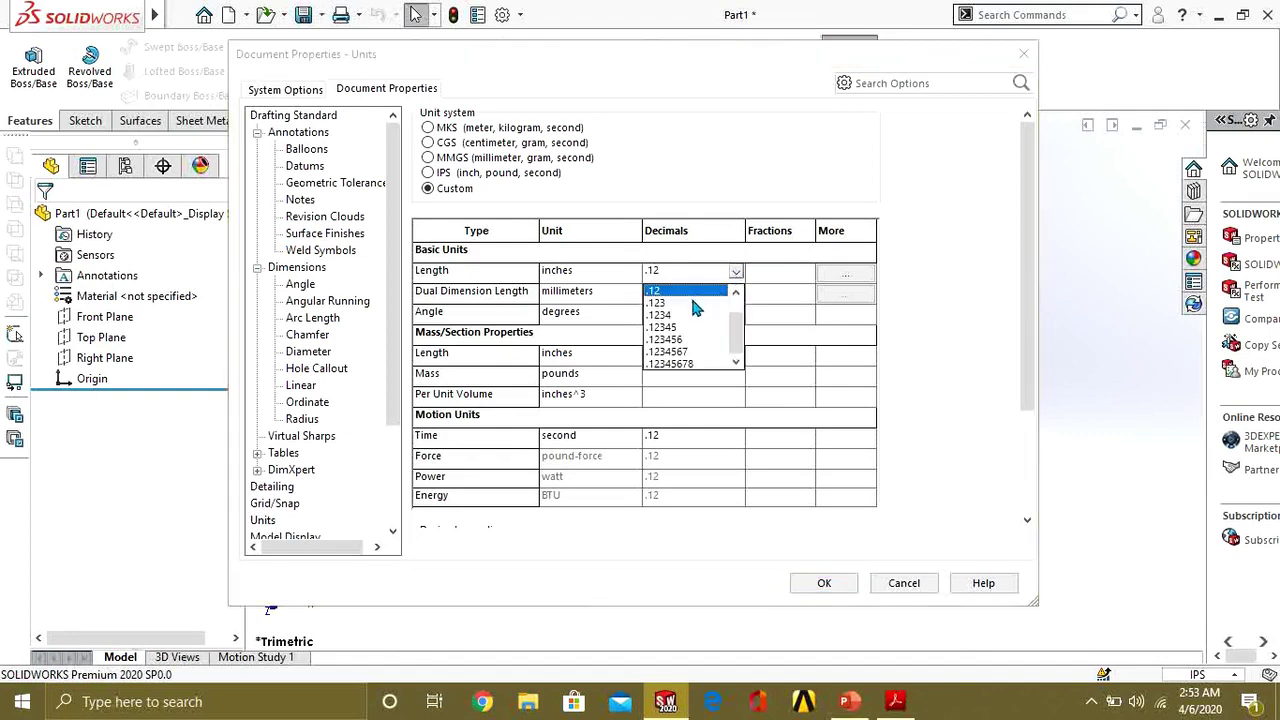
pyautogui.click(697, 304)
pyautogui.click(736, 272)
pyautogui.click(694, 313)
pyautogui.click(736, 272)
pyautogui.click(680, 295)
# Set the length unit to centimeters, then microinches, and mass/section length to meters.
pyautogui.click(621, 273)
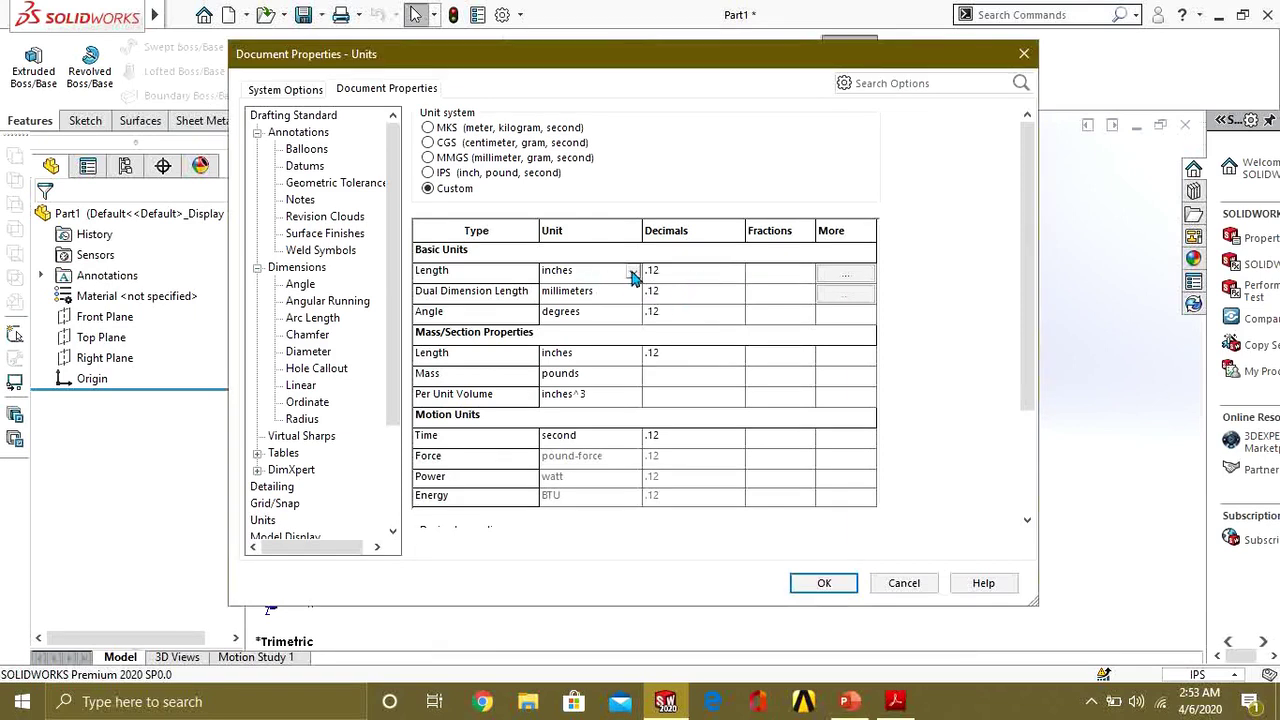
pyautogui.click(632, 276)
pyautogui.click(599, 288)
pyautogui.click(621, 276)
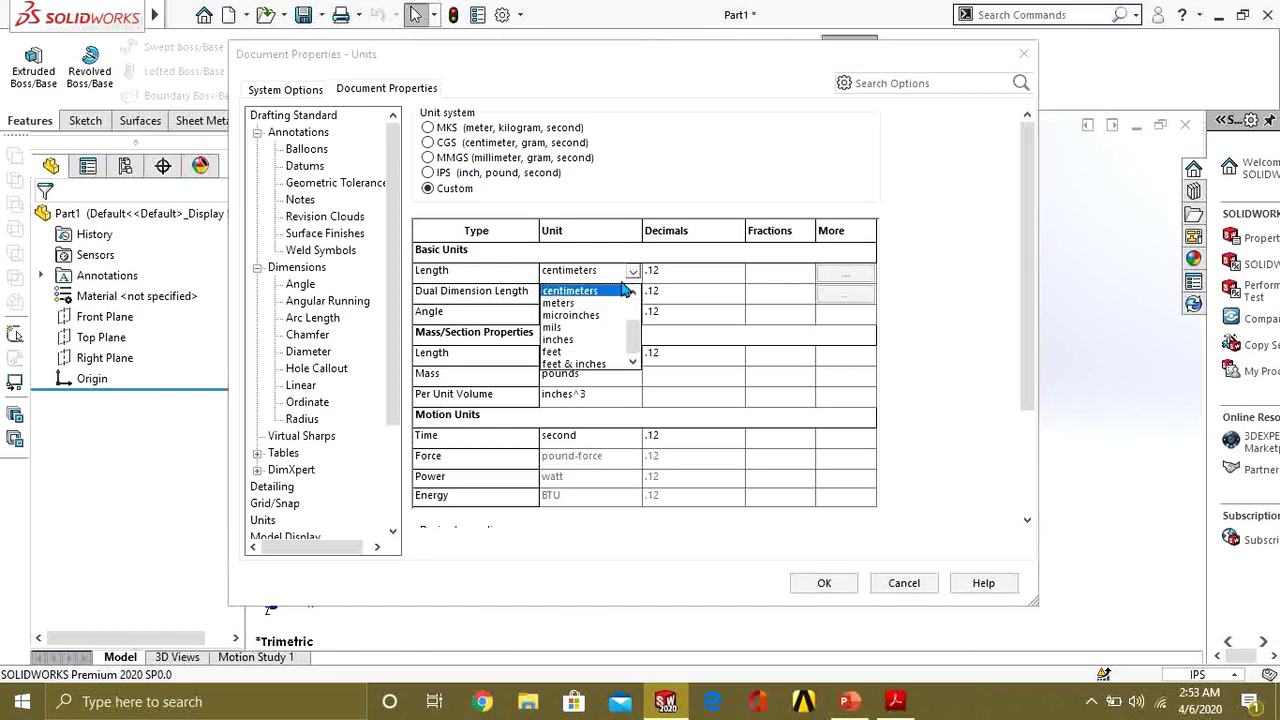
pyautogui.click(587, 316)
pyautogui.click(600, 356)
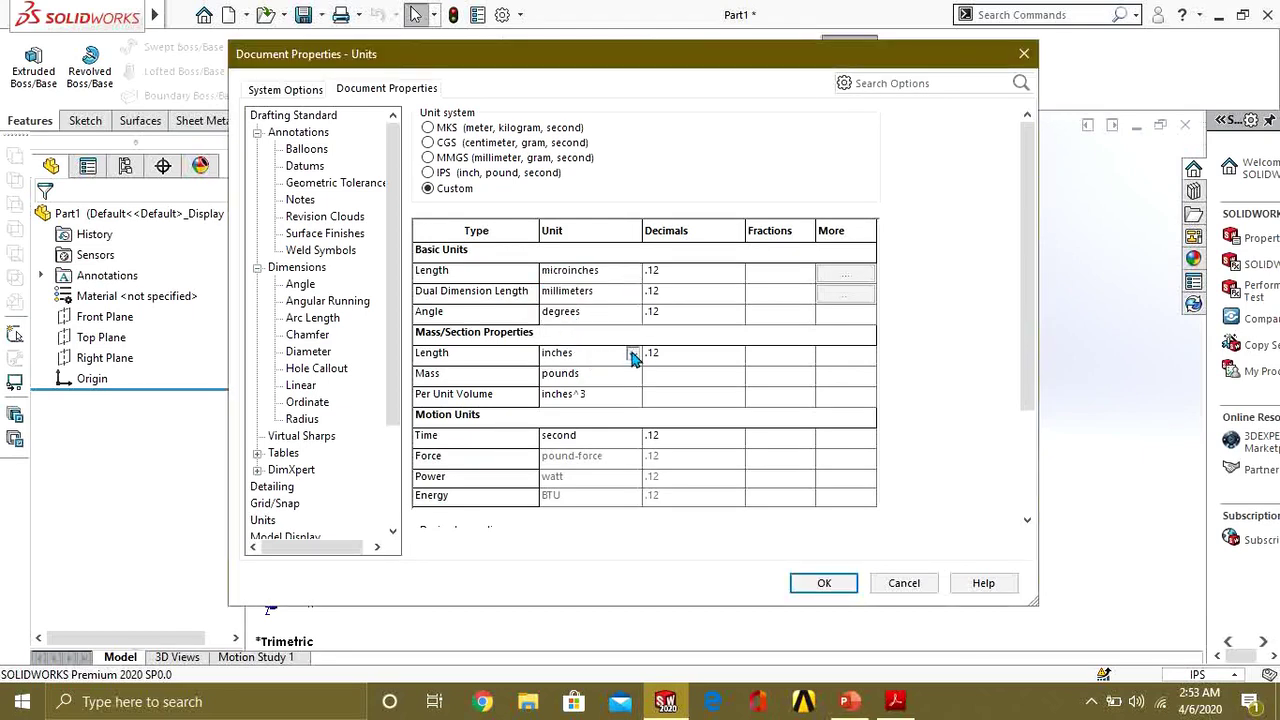
pyautogui.click(632, 358)
pyautogui.click(586, 388)
# Set the mass unit to milligrams, then cancel, discarding all the custom unit changes.
pyautogui.click(588, 376)
pyautogui.click(634, 375)
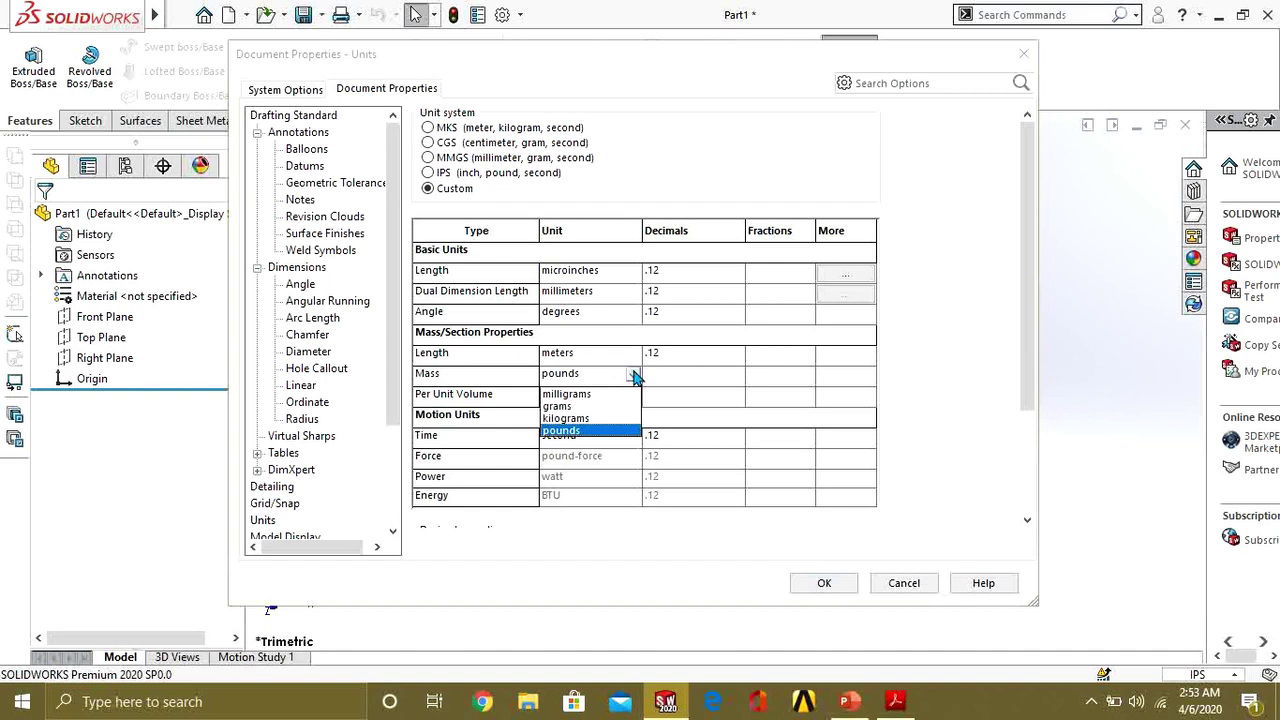
pyautogui.click(574, 394)
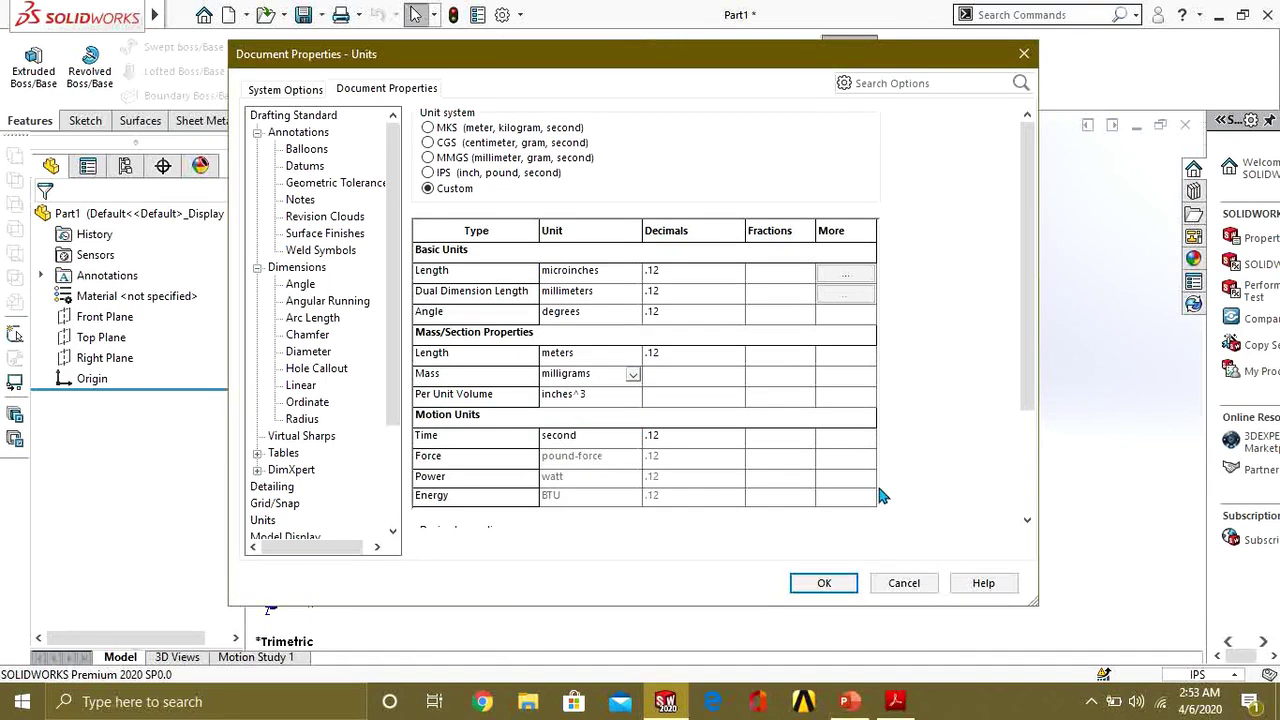
pyautogui.click(900, 588)
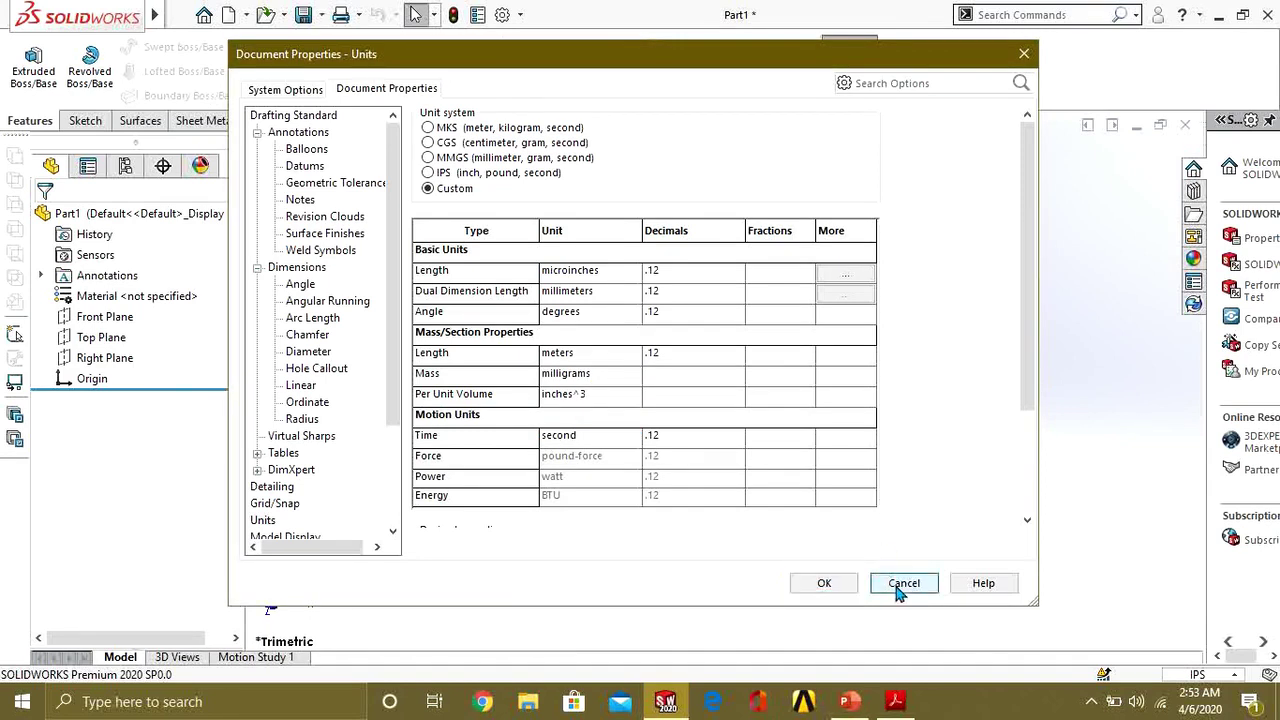
# Close the unit list keeping IPS, and highlight the Front and Top Planes.
pyautogui.click(1230, 676)
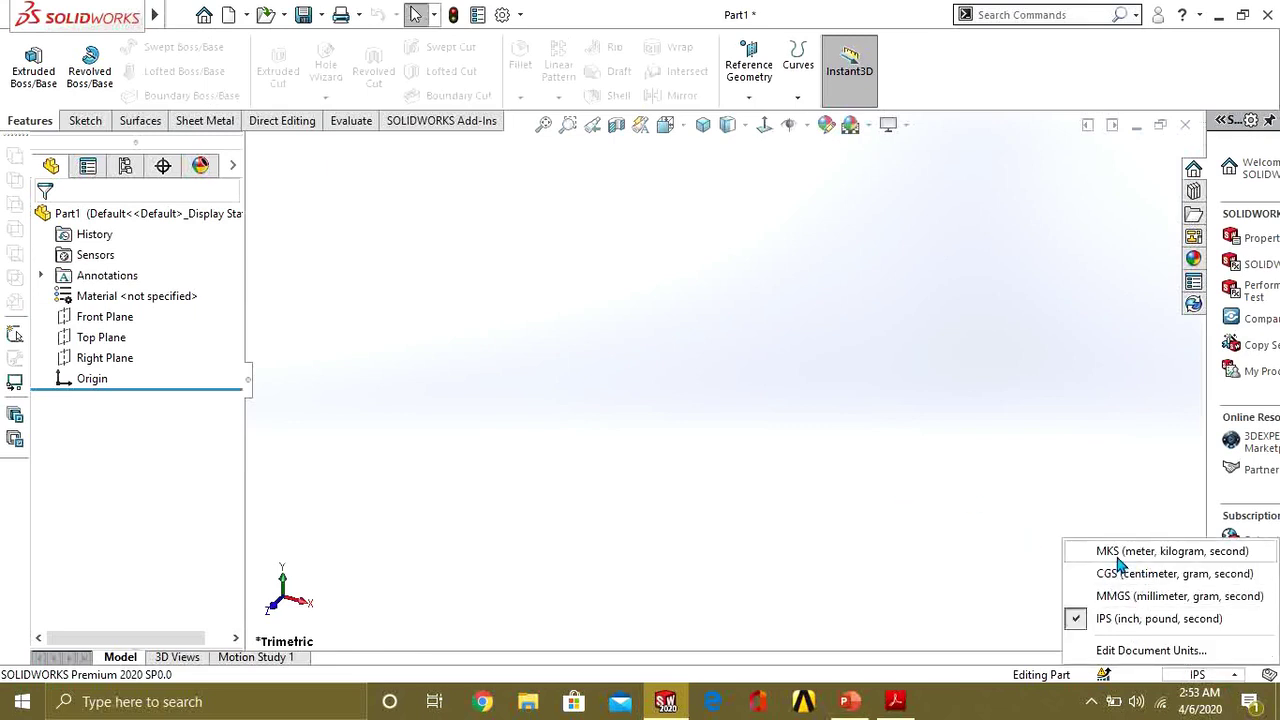
pyautogui.click(1212, 676)
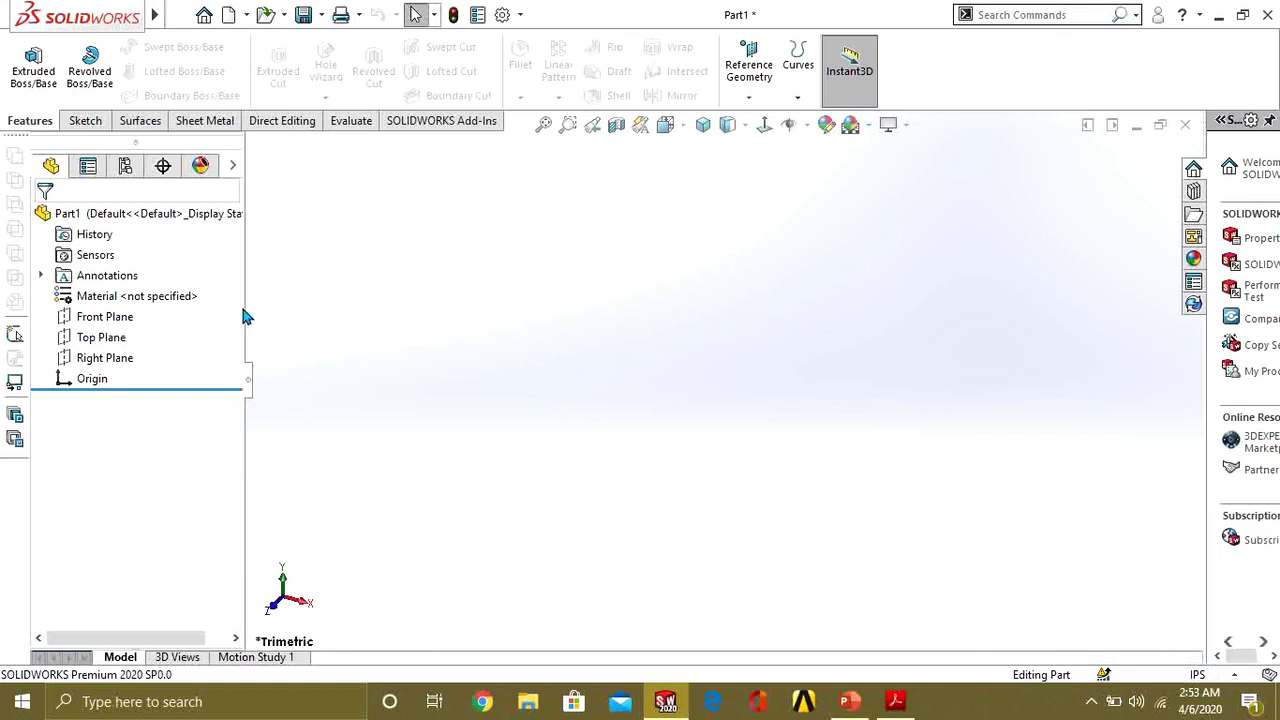
pyautogui.click(115, 318)
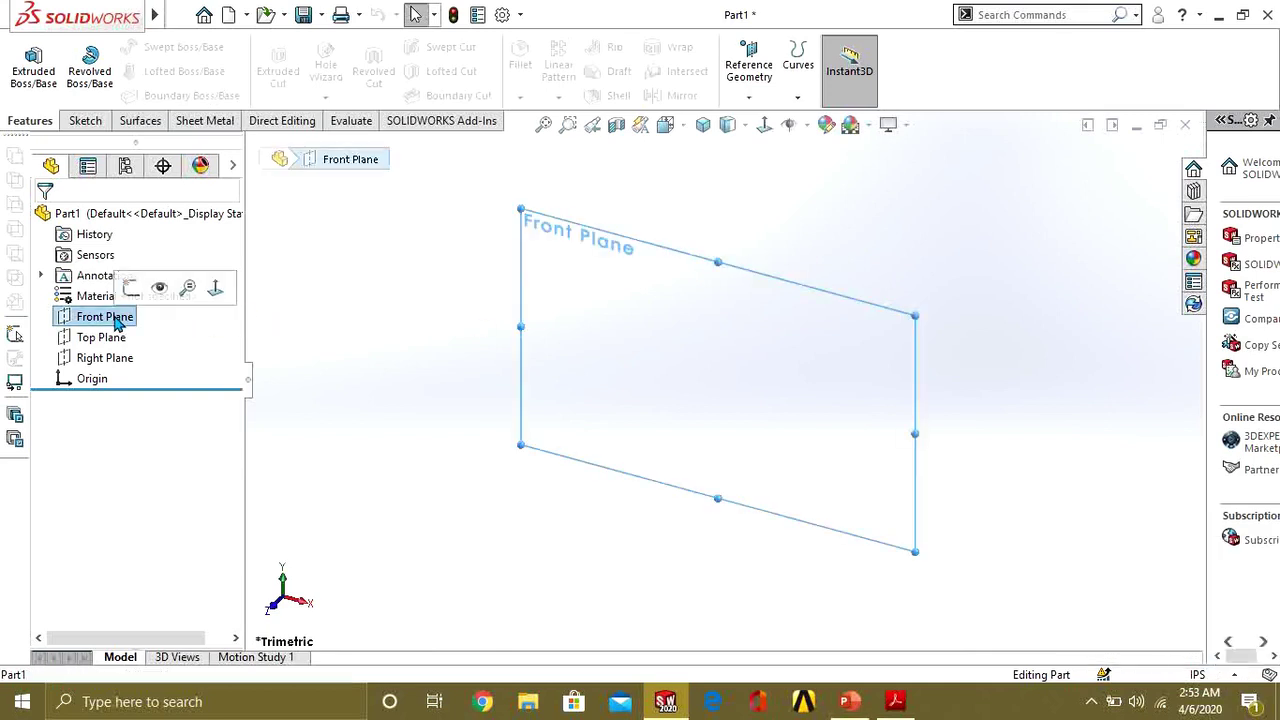
pyautogui.click(108, 339)
pyautogui.click(105, 317)
# Orbit the view, highlight the Top, Right and Front Planes, then bring up ProjectionOfPoints.pdf.
pyautogui.moveTo(740, 300); pyautogui.dragTo(897, 226, button='middle')
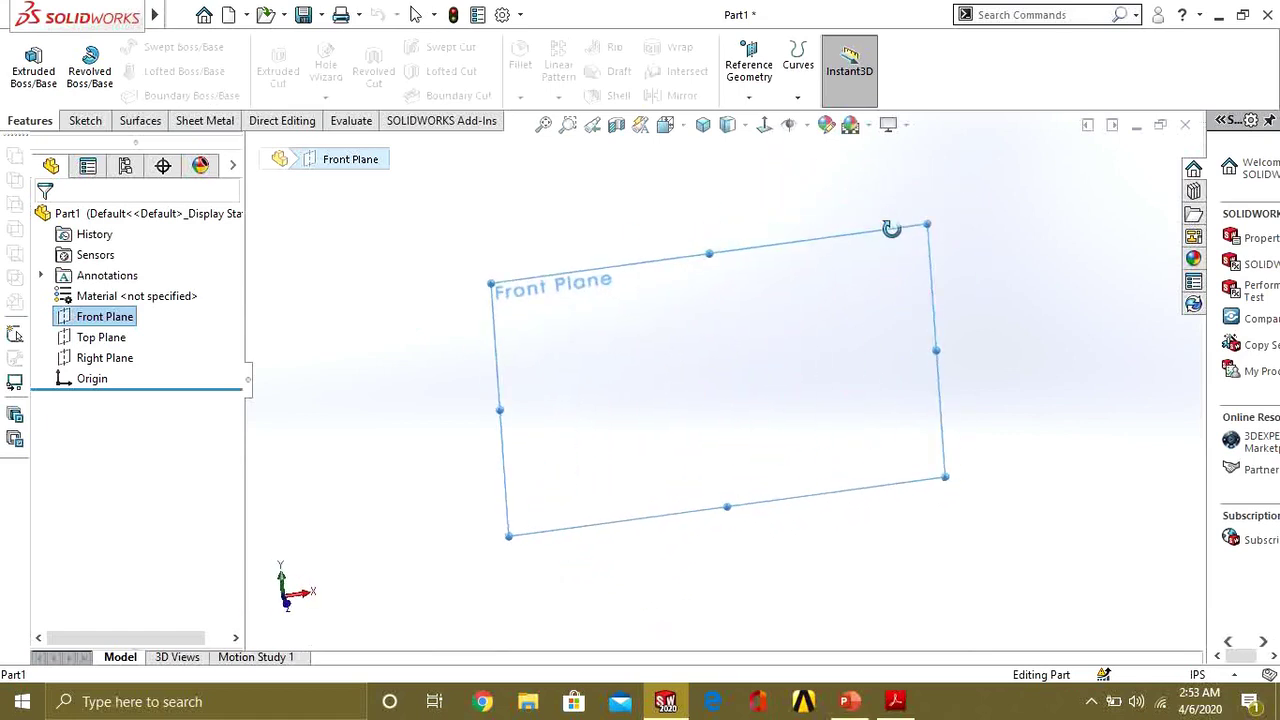
pyautogui.click(101, 338)
pyautogui.click(110, 360)
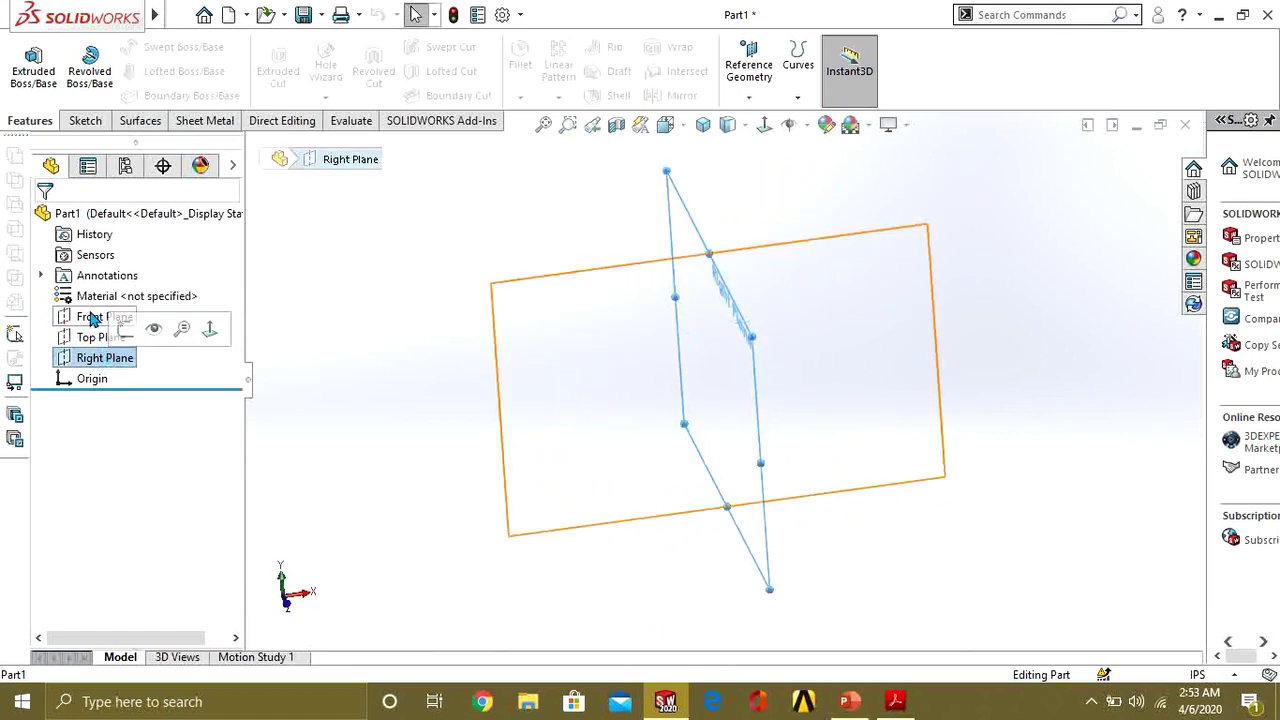
pyautogui.click(105, 317)
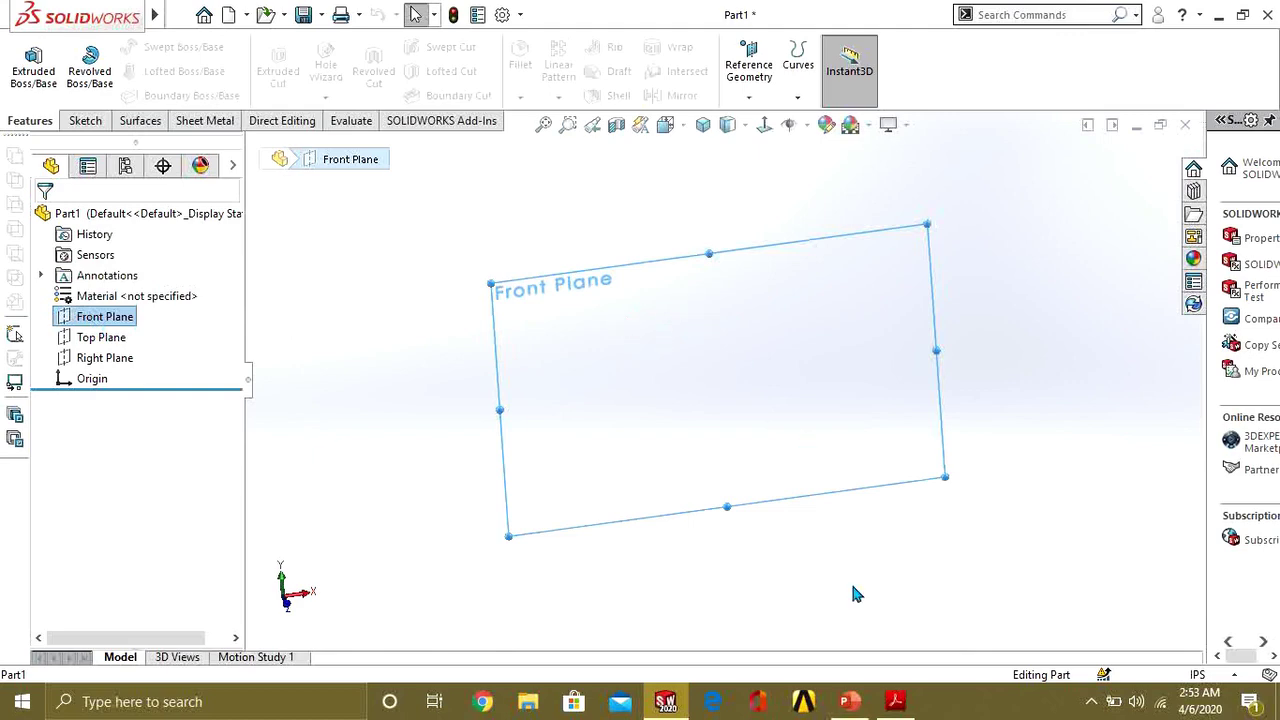
pyautogui.click(895, 701)
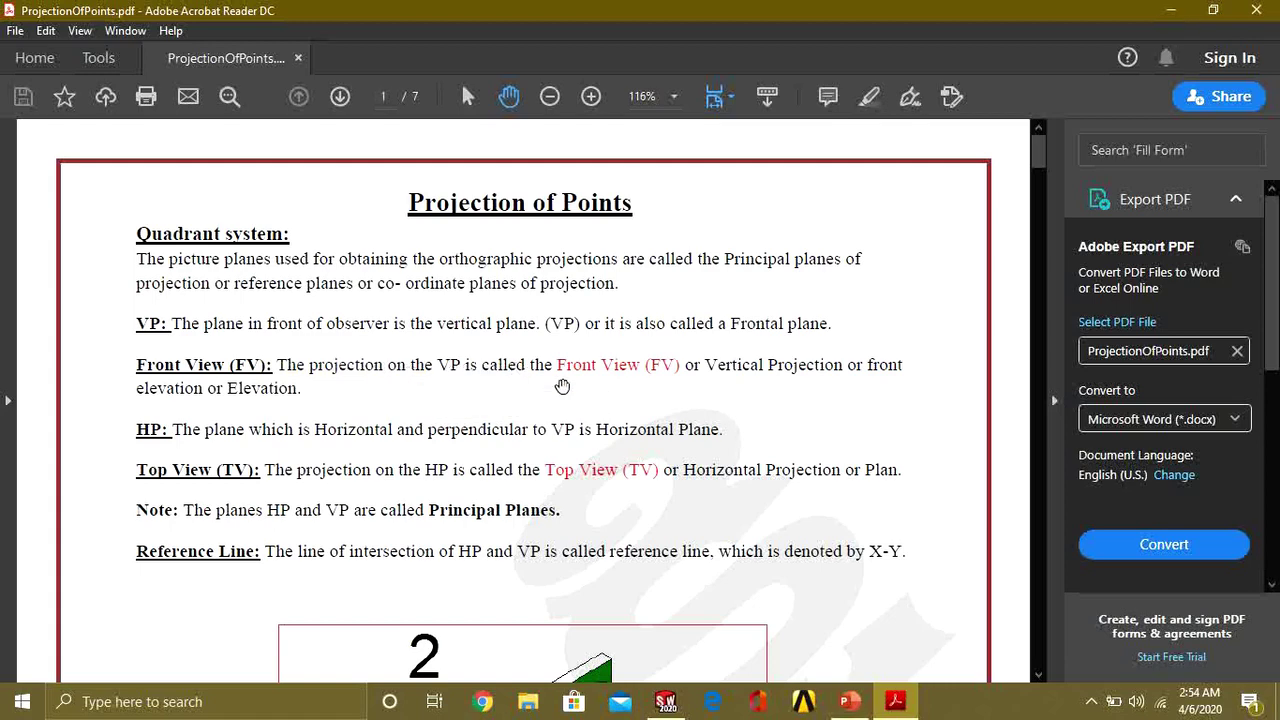
# Return to SOLIDWORKS and orbit and zoom the view around the Front Plane.
pyautogui.moveTo(665, 701)
pyautogui.click(640, 600)
pyautogui.scroll(2, 636, 450)
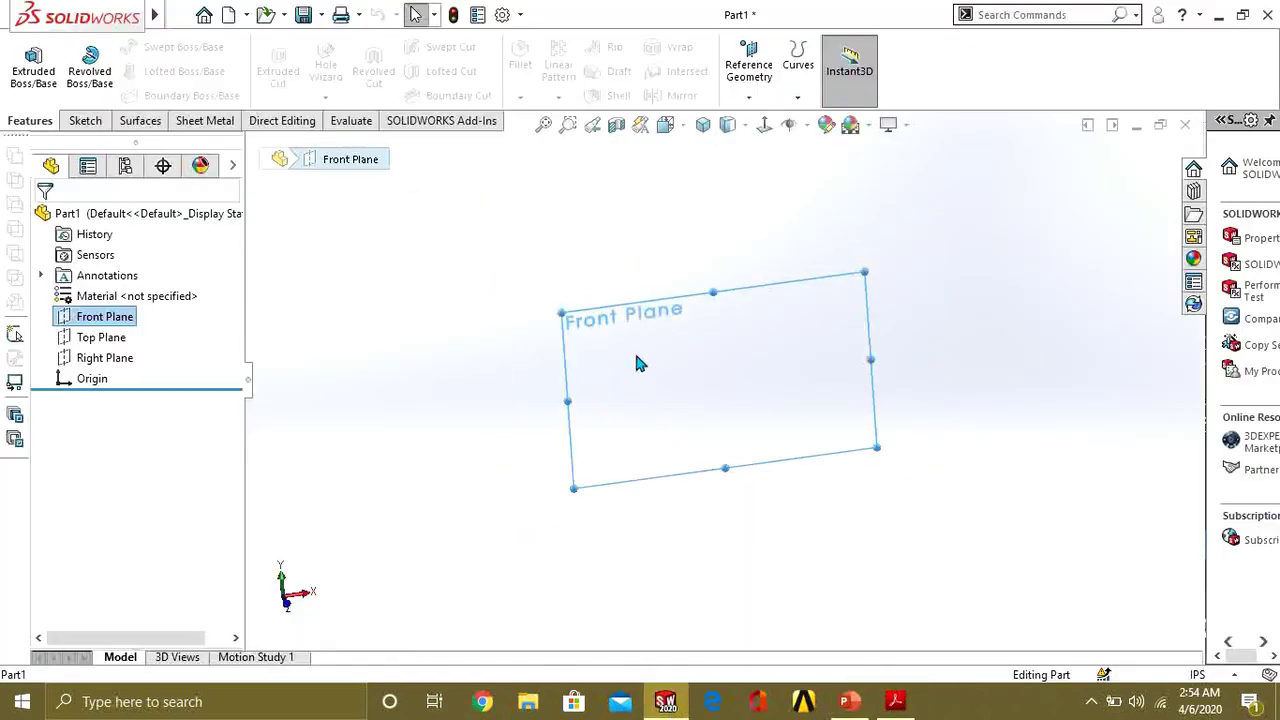
pyautogui.scroll(-3, 700, 400)
pyautogui.moveTo(778, 424); pyautogui.dragTo(952, 470, button='middle')
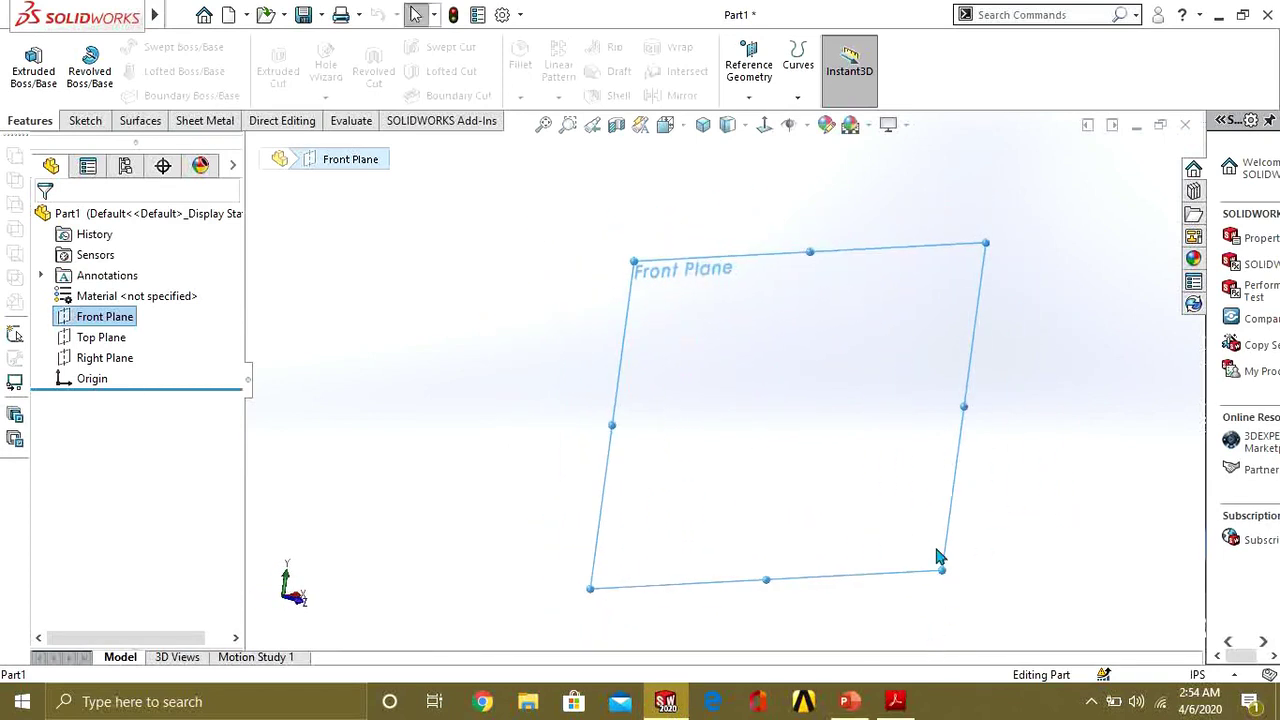
pyautogui.scroll(3, 894, 371)
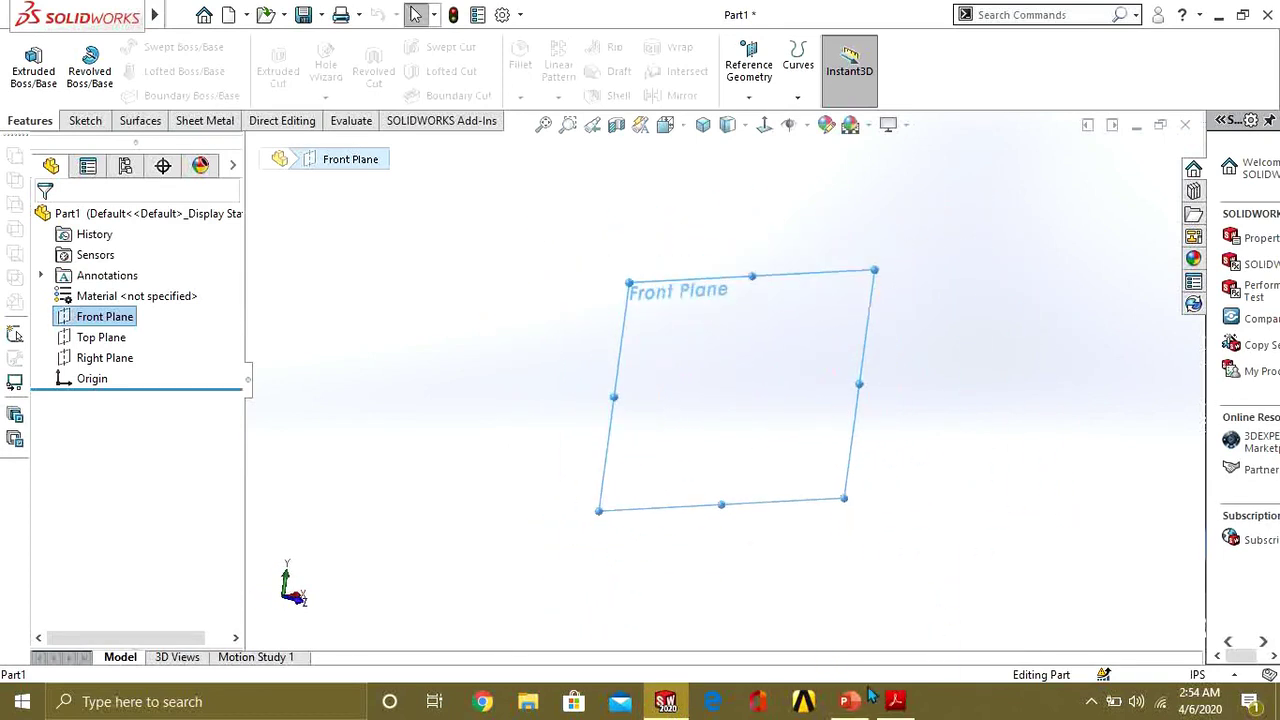
# Orbit slightly more, highlight the Top Plane, then switch back to the PDF notes.
pyautogui.moveTo(893, 708)
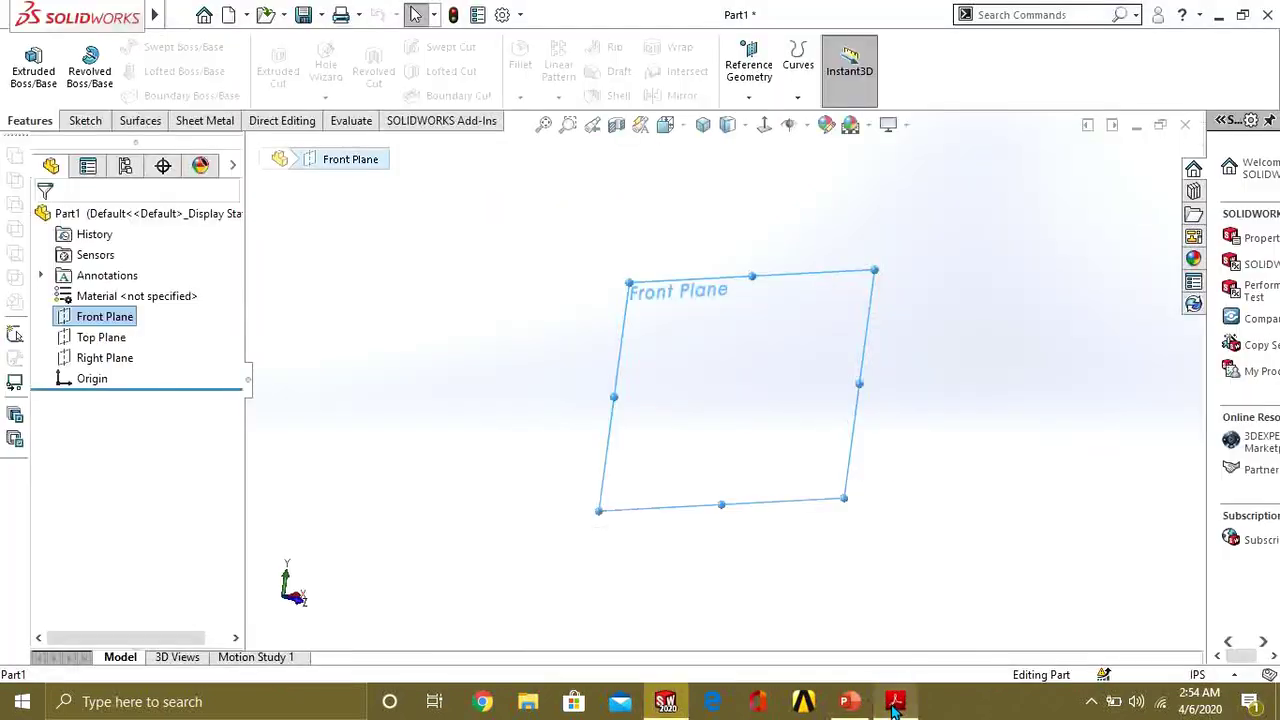
pyautogui.moveTo(749, 331)
pyautogui.mouseDown(button='middle')
pyautogui.moveTo(665, 285)
pyautogui.moveTo(557, 306)
pyautogui.moveTo(751, 309)
pyautogui.mouseUp(button='middle')
pyautogui.click(95, 337)
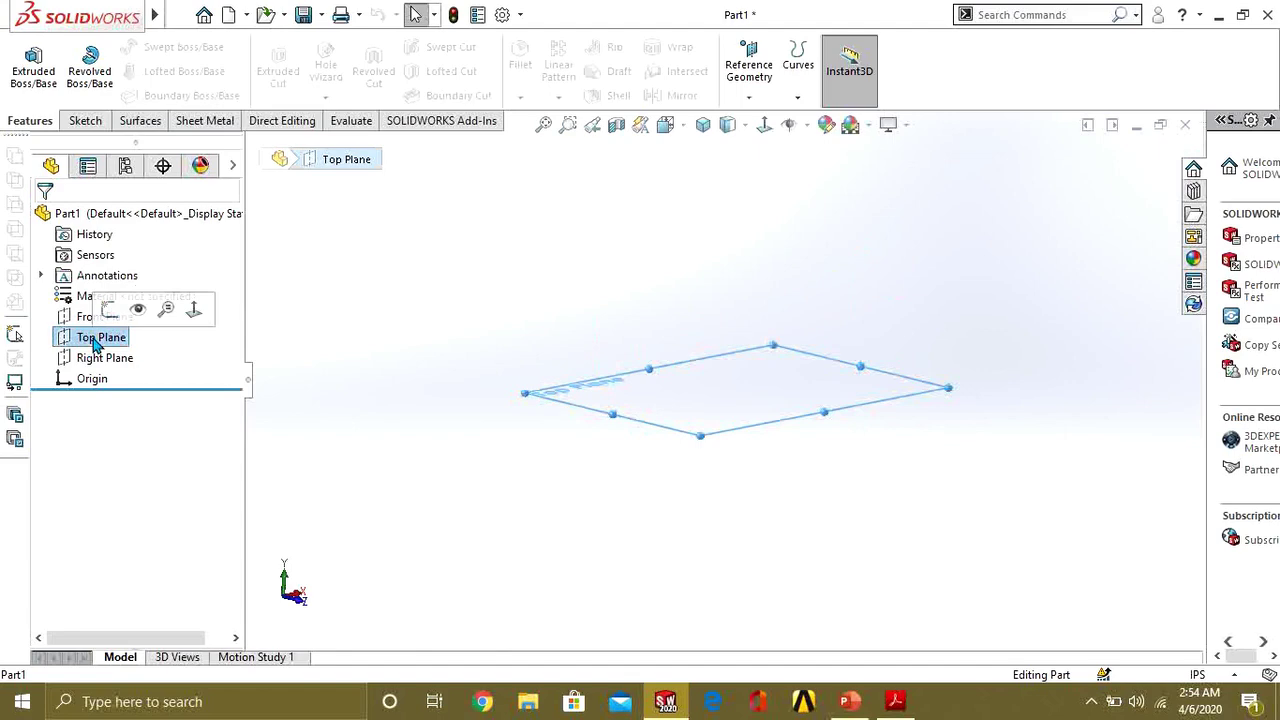
pyautogui.click(895, 701)
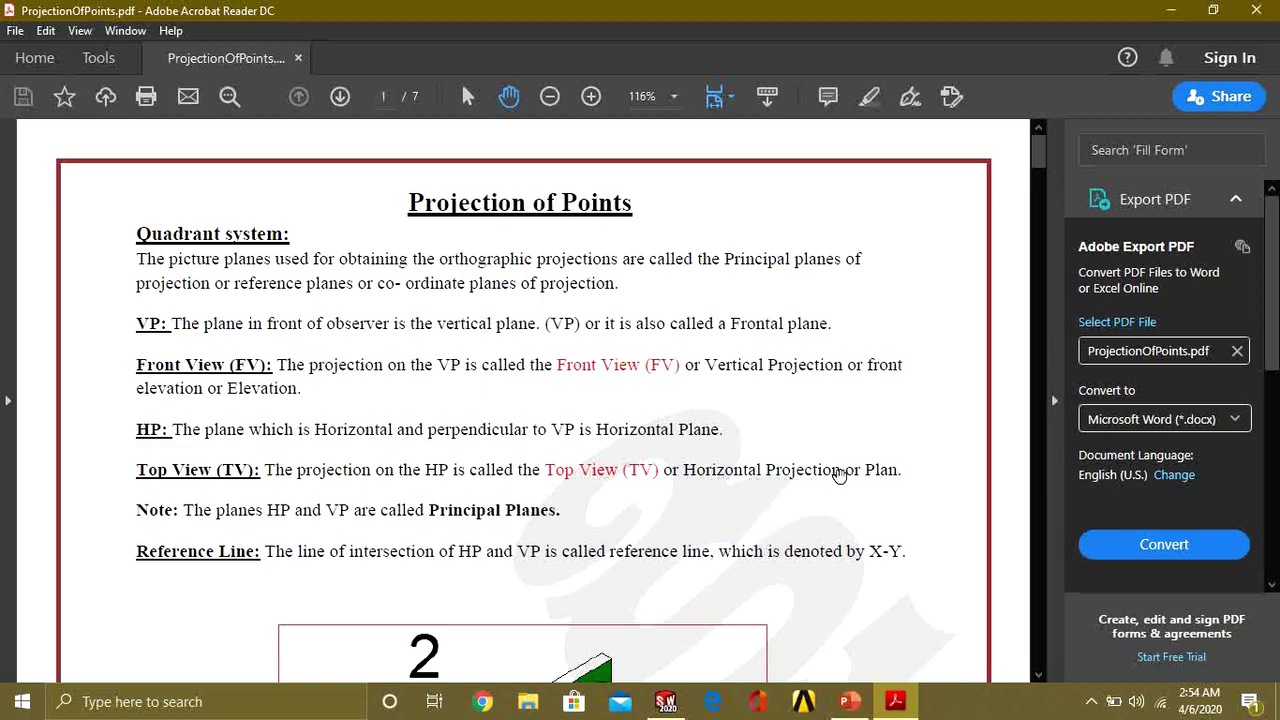
# Return to SOLIDWORKS and orbit the view while highlighting the Front and Top Planes.
pyautogui.click(895, 701)
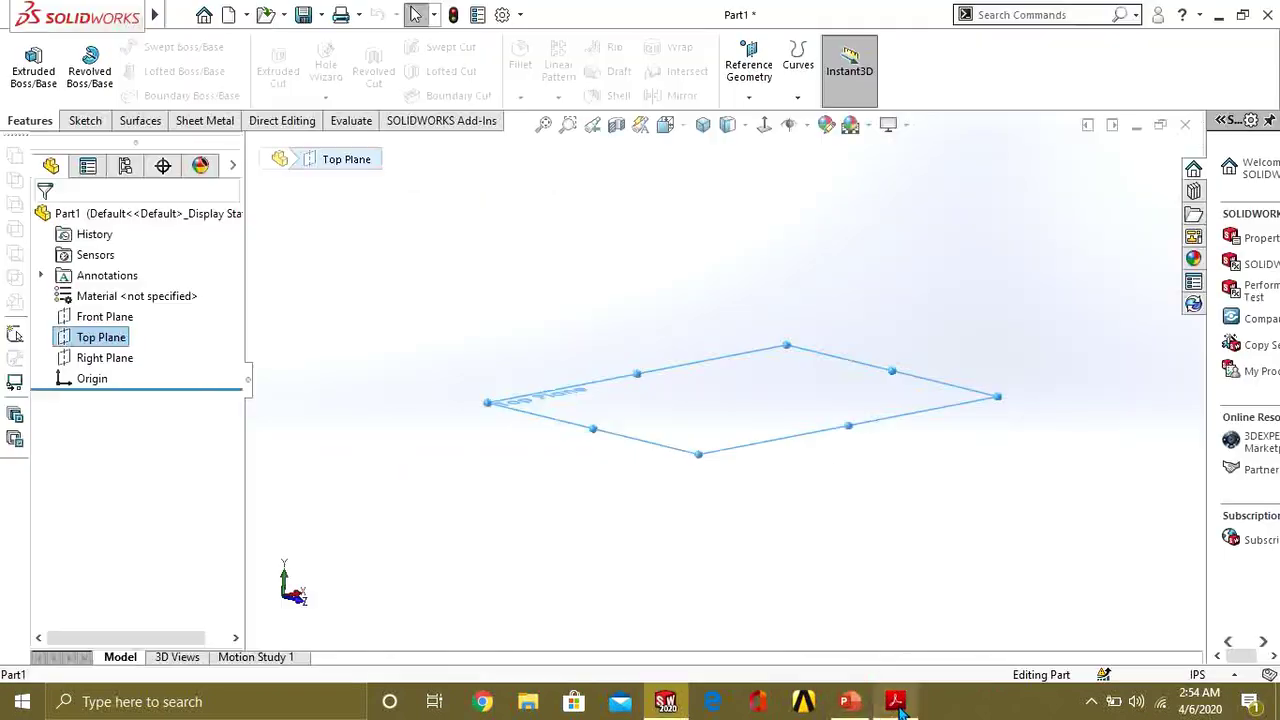
pyautogui.moveTo(709, 371); pyautogui.dragTo(766, 543, button='middle')
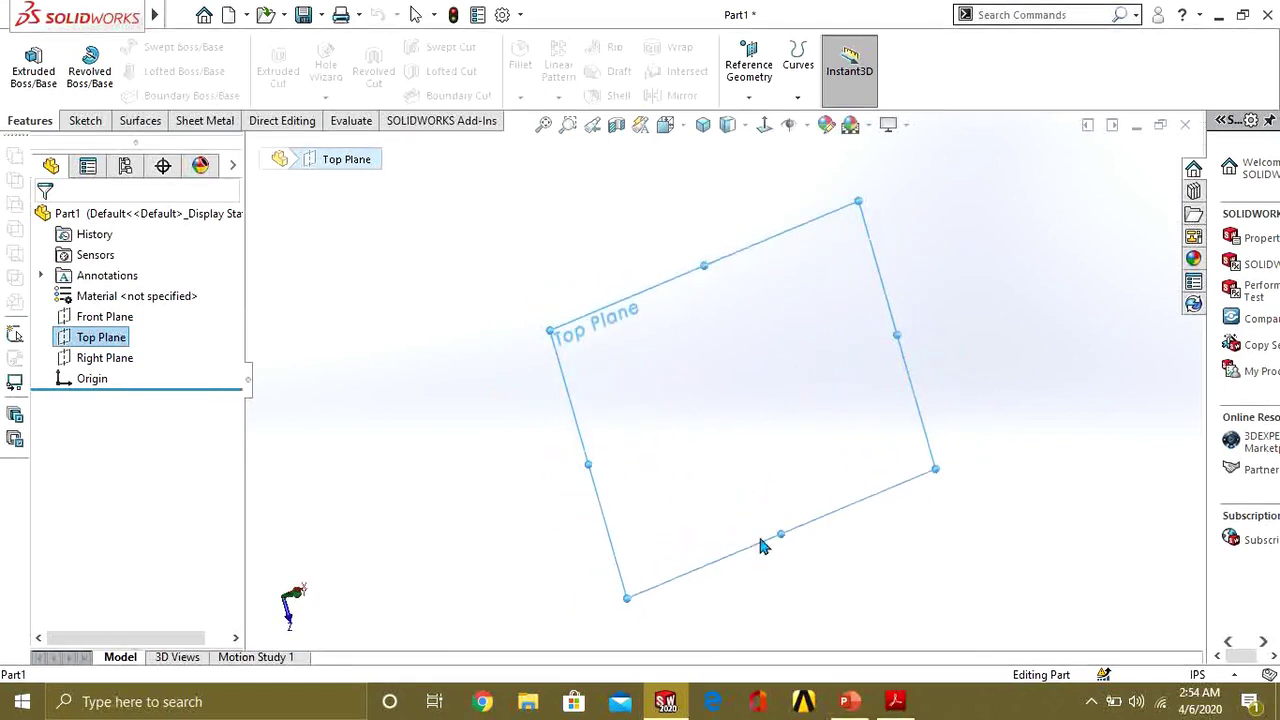
pyautogui.scroll(2, 783, 360)
pyautogui.moveTo(784, 340); pyautogui.dragTo(800, 380, button='middle')
pyautogui.click(84, 319)
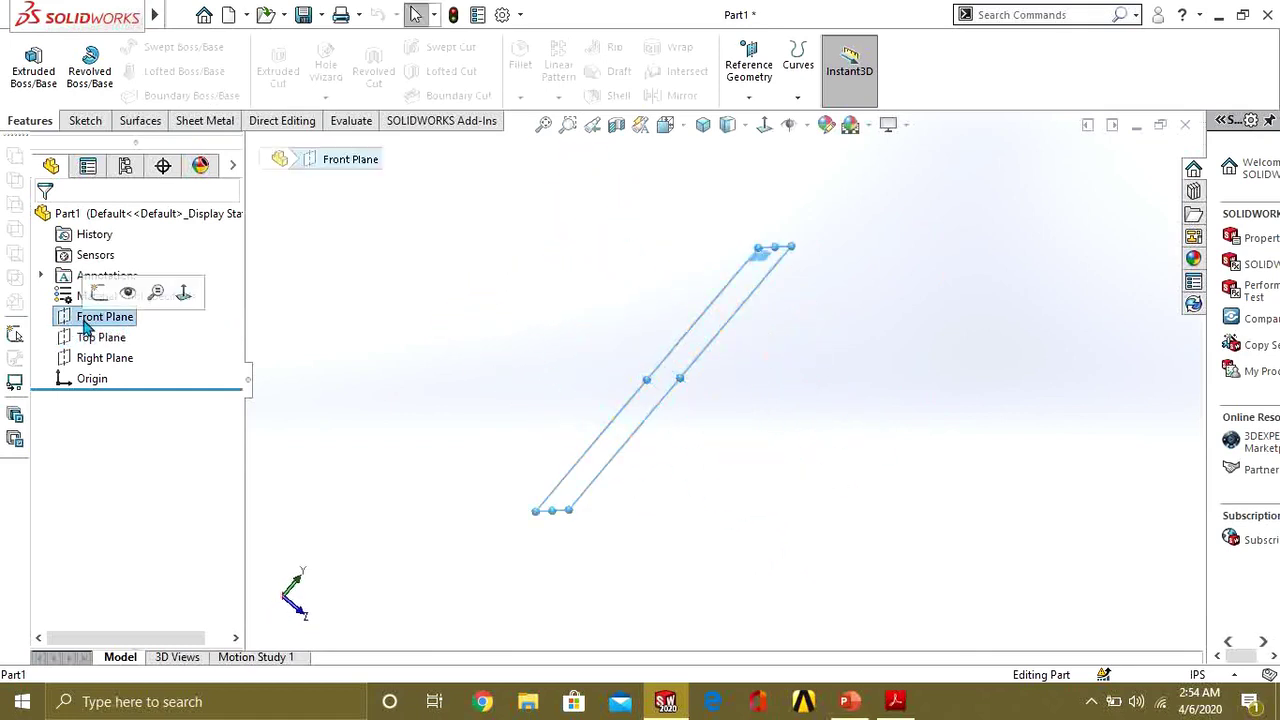
pyautogui.click(100, 338)
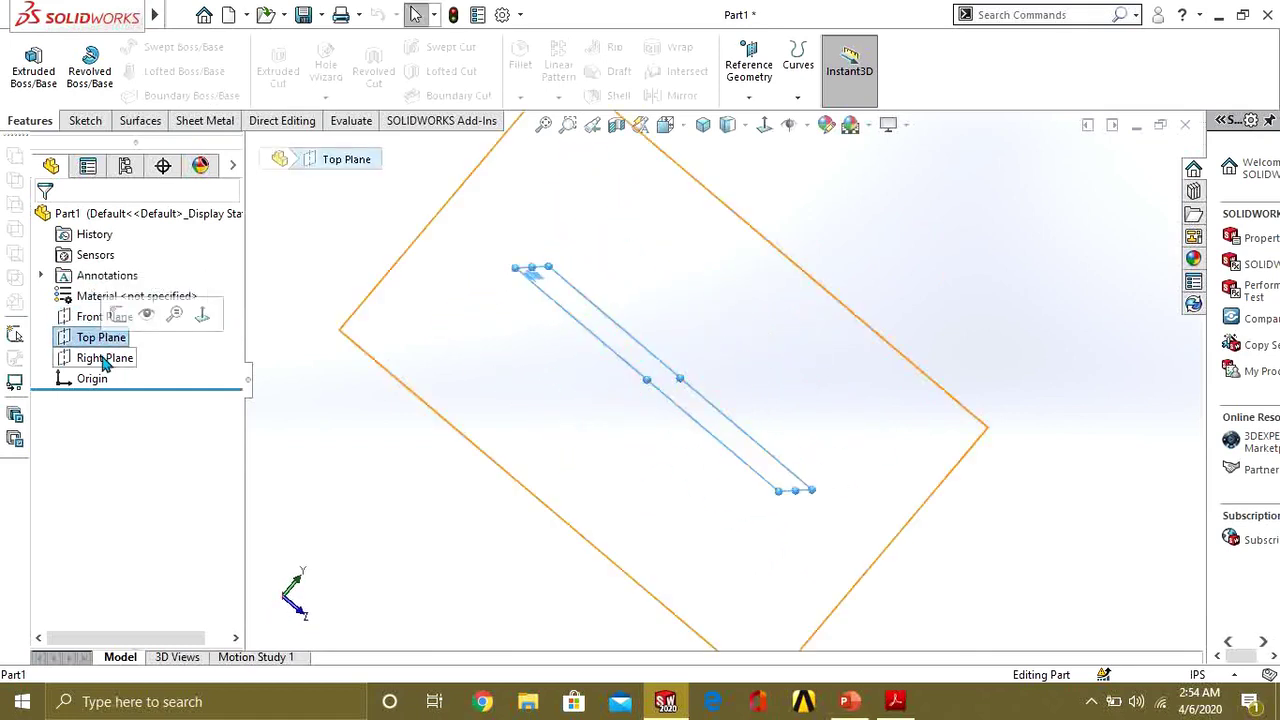
pyautogui.moveTo(603, 331)
pyautogui.mouseDown(button='middle')
pyautogui.moveTo(760, 323)
pyautogui.moveTo(723, 377)
pyautogui.moveTo(706, 457)
pyautogui.moveTo(757, 480)
pyautogui.moveTo(680, 397)
pyautogui.moveTo(761, 445)
pyautogui.moveTo(669, 491)
pyautogui.moveTo(614, 449)
pyautogui.moveTo(783, 286)
pyautogui.moveTo(666, 289)
pyautogui.moveTo(691, 403)
pyautogui.moveTo(755, 388)
pyautogui.mouseUp(button='middle')
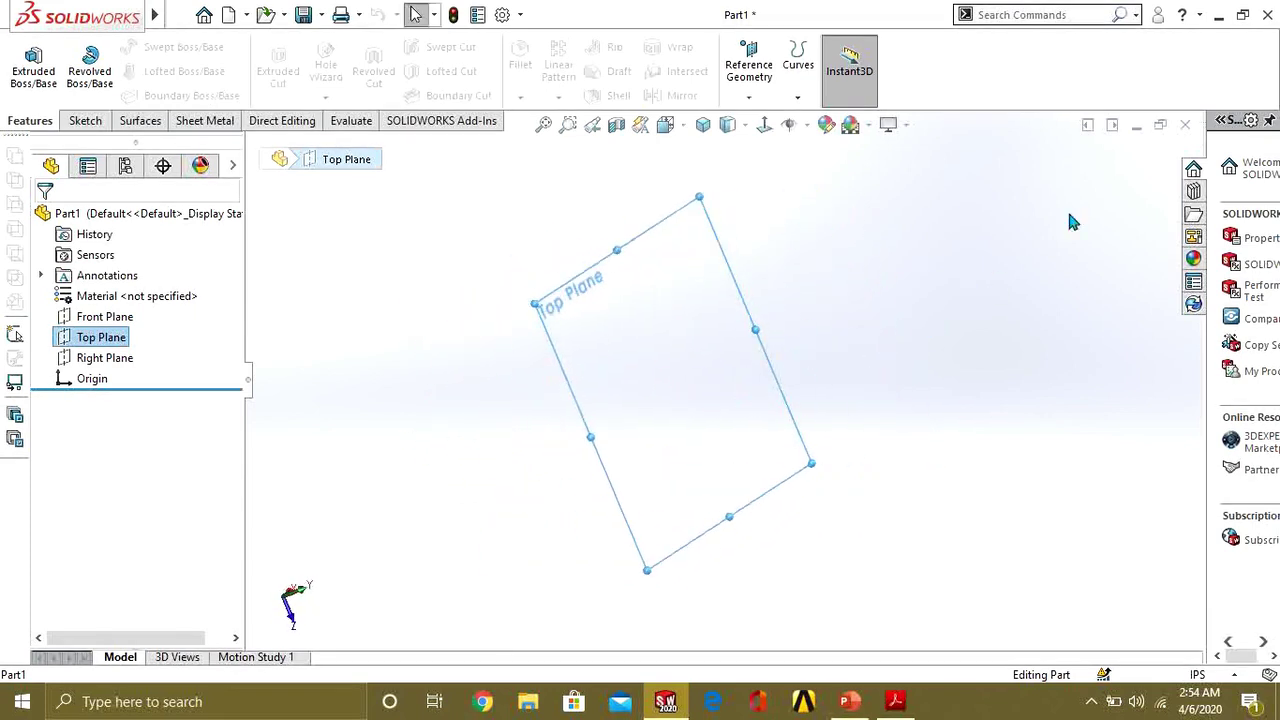
# Open the widened Design Library, add in Toolbox, and browse ANSI Inch > Power Transmission > Chain Sprockets.
pyautogui.click(1193, 192)
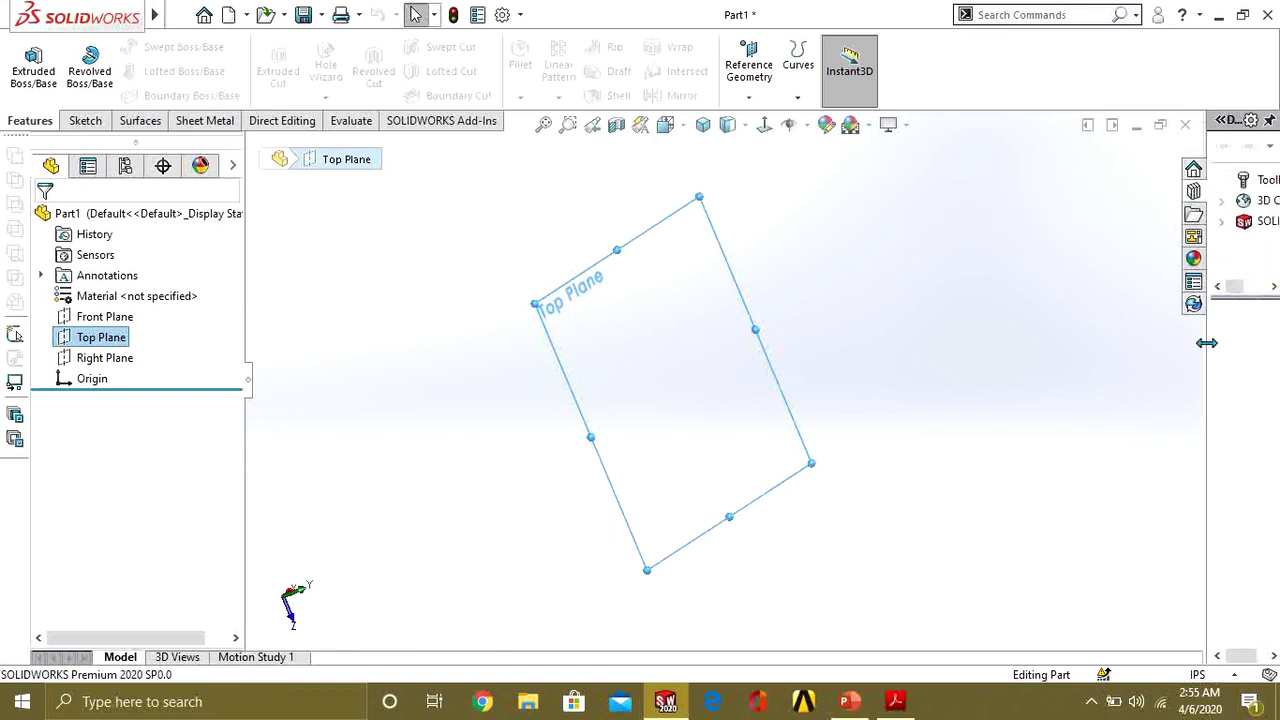
pyautogui.moveTo(1206, 343); pyautogui.dragTo(1047, 371)
pyautogui.click(1110, 180)
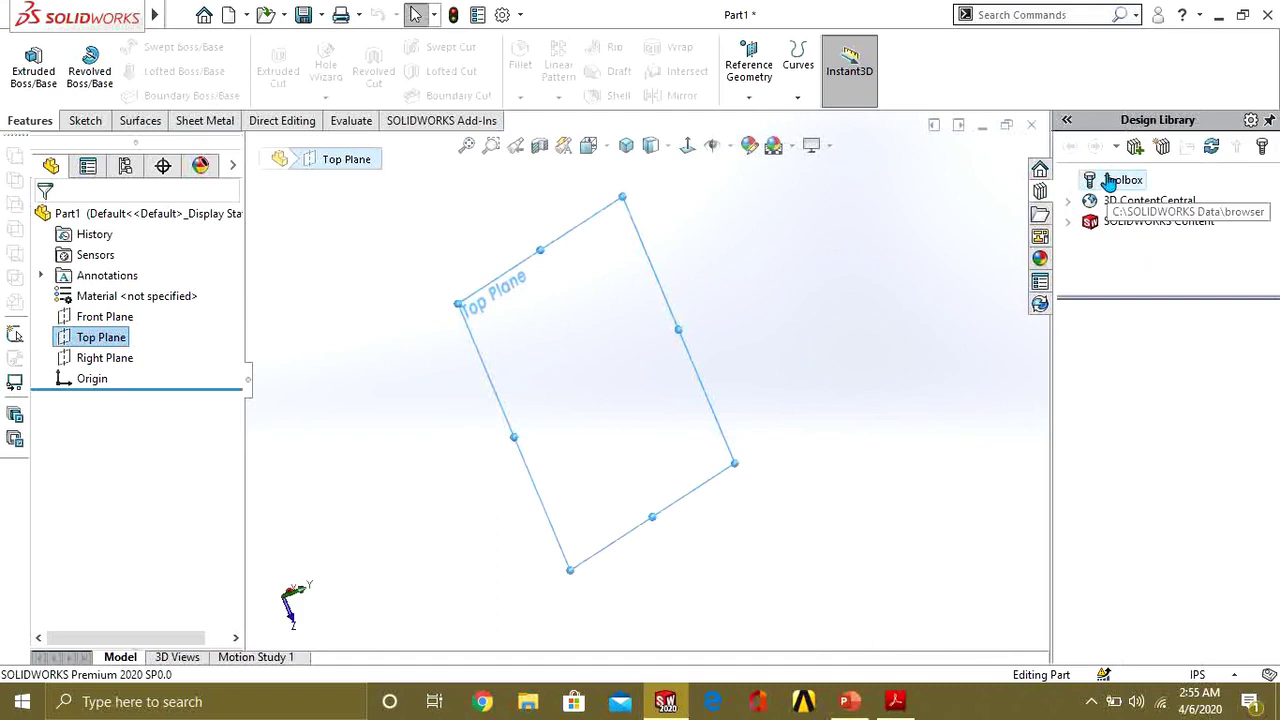
pyautogui.click(1181, 520)
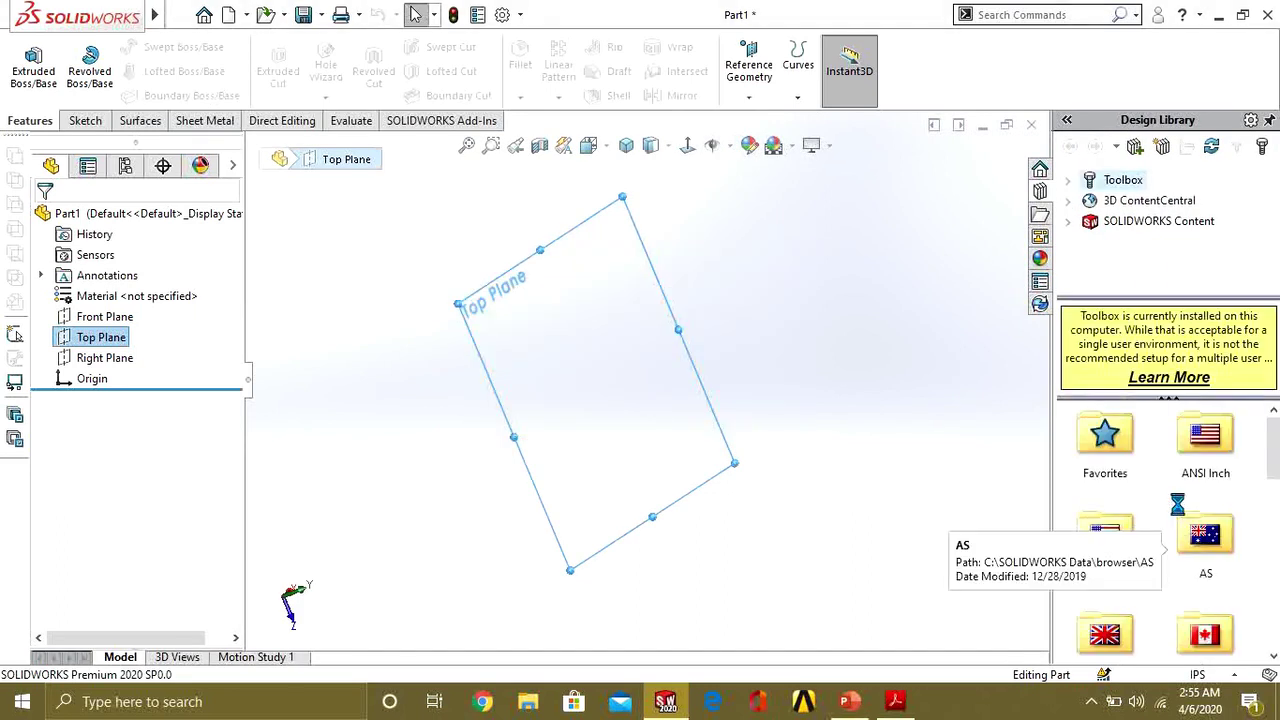
pyautogui.doubleClick(1209, 436)
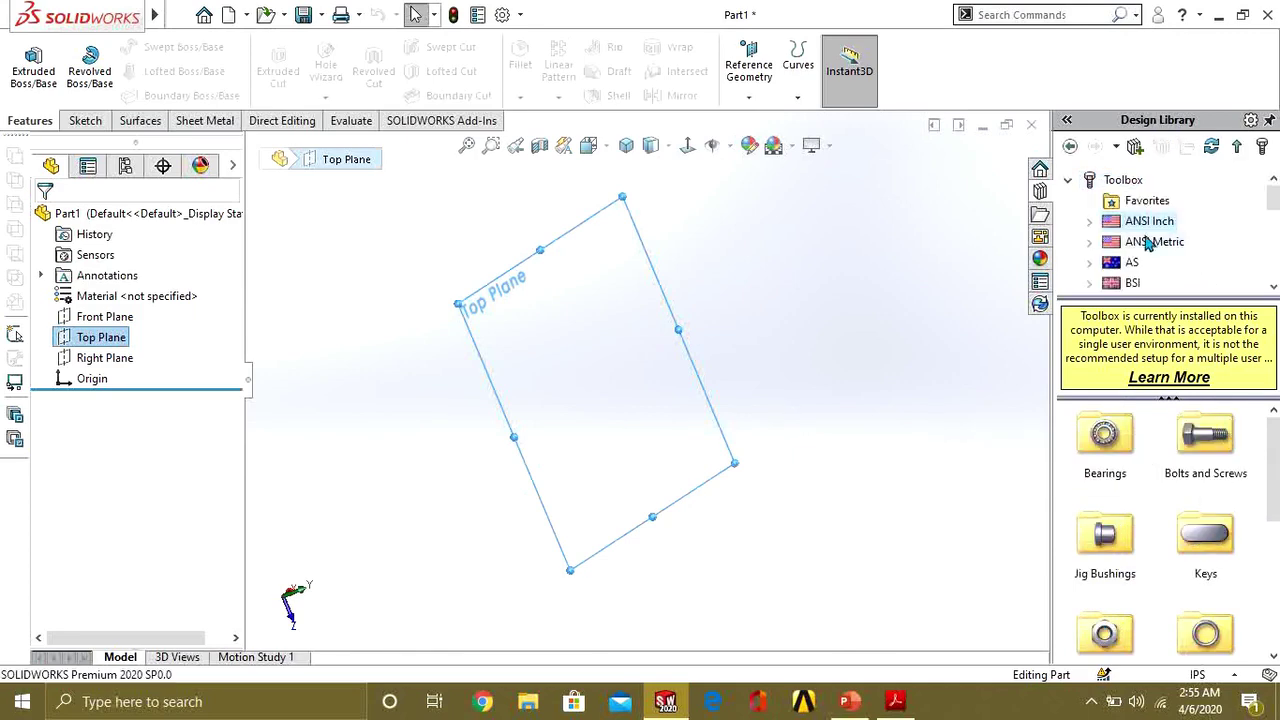
pyautogui.scroll(-3, 1232, 442)
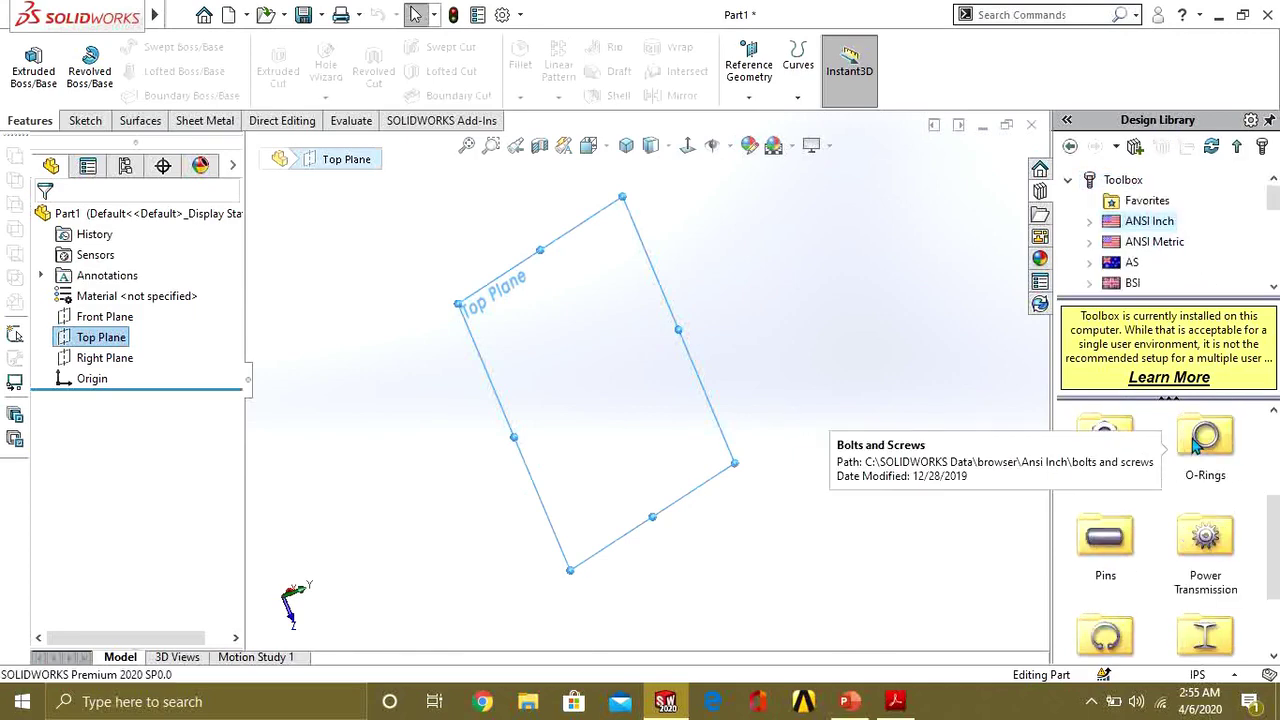
pyautogui.doubleClick(1206, 538)
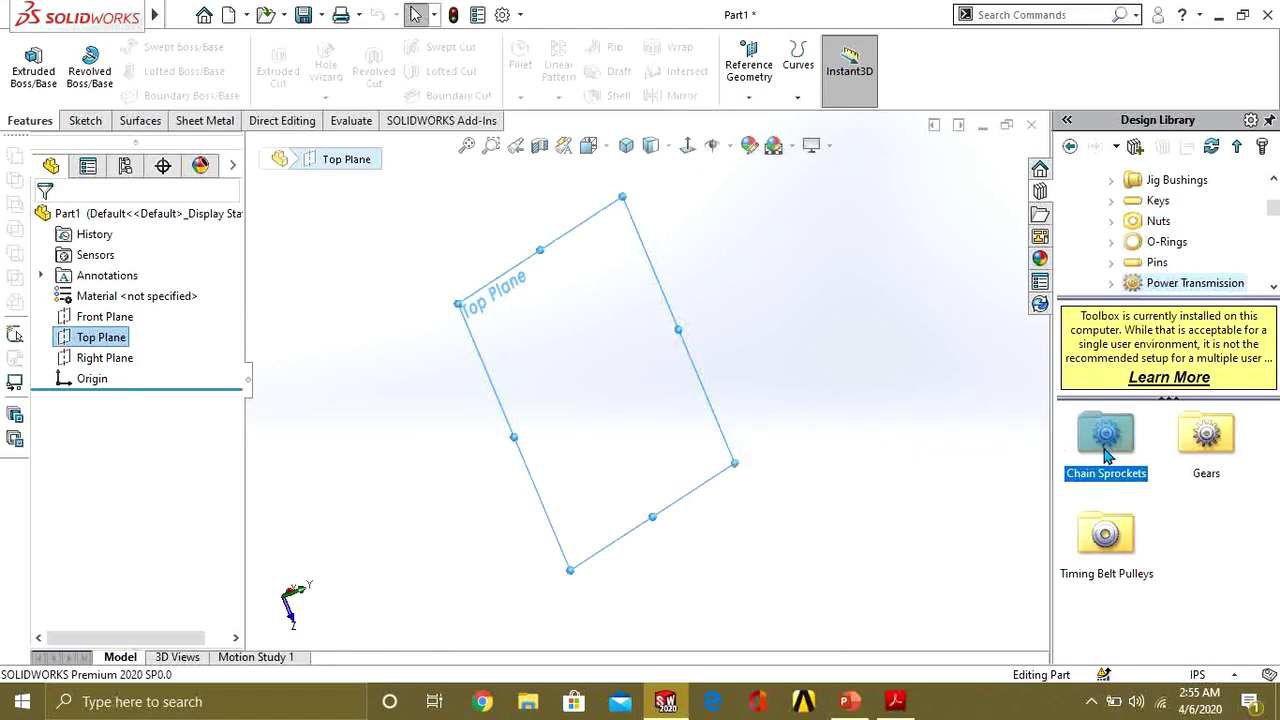
pyautogui.doubleClick(1105, 530)
# Drop the Conveyor Sprocket into Part1 as a derived part, accepting its units, and inspect it.
pyautogui.moveTo(1123, 447); pyautogui.dragTo(571, 388)
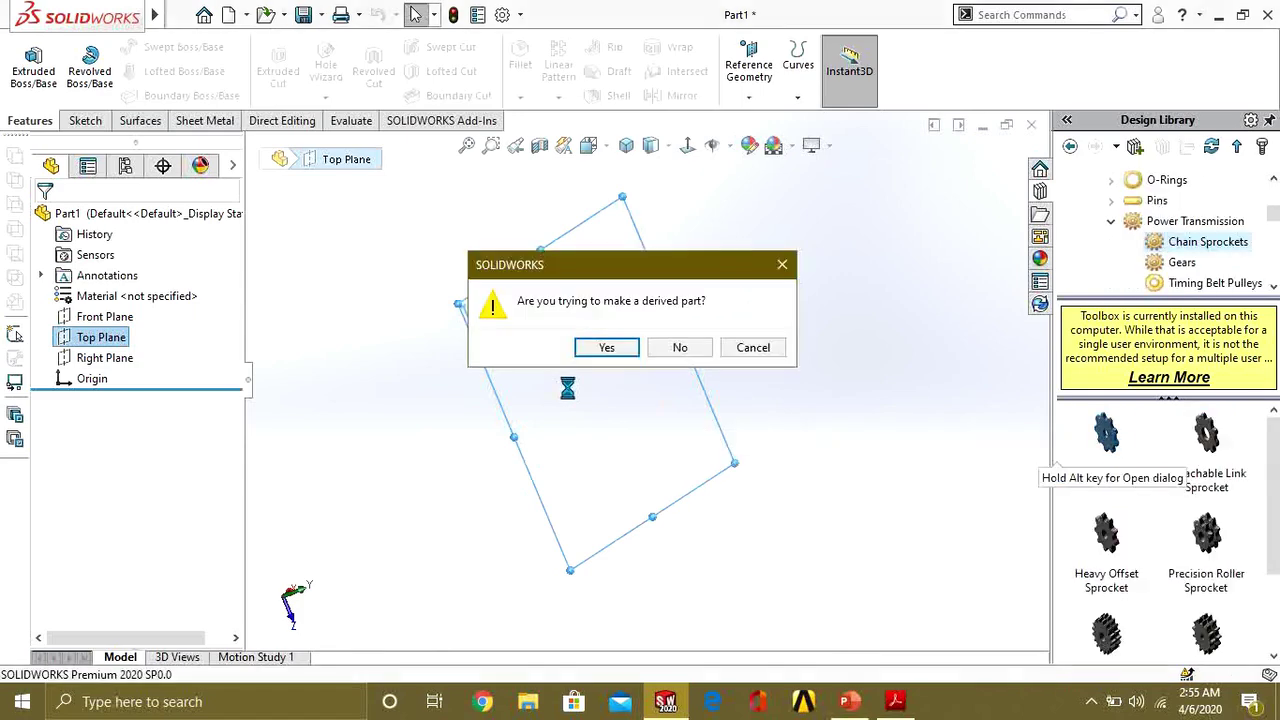
pyautogui.click(609, 346)
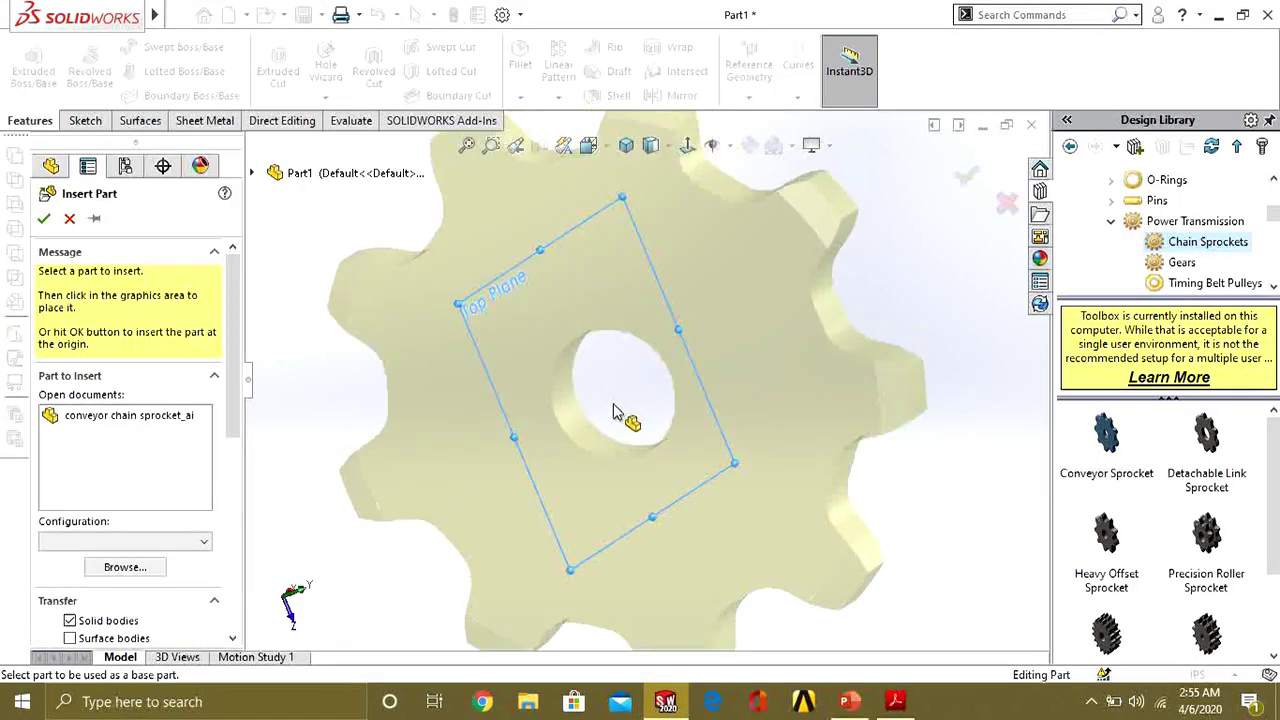
pyautogui.click(544, 301)
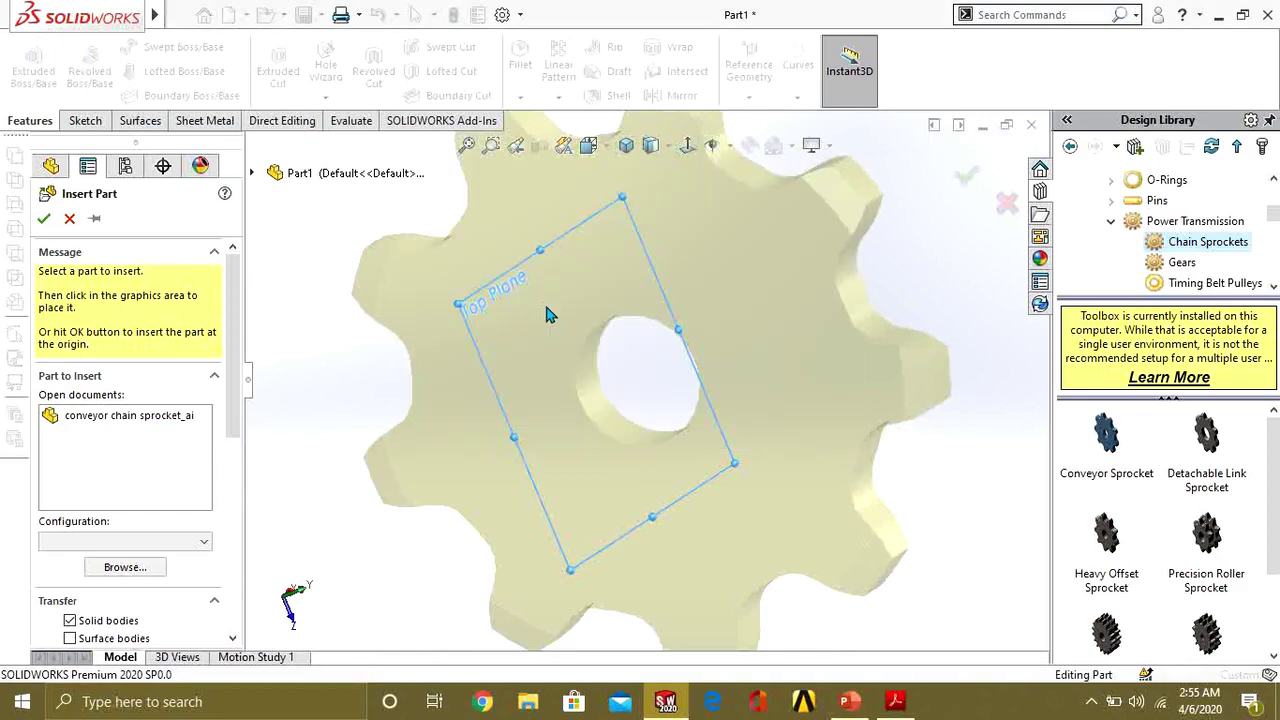
pyautogui.click(566, 326)
pyautogui.moveTo(702, 388); pyautogui.dragTo(730, 448, button='middle')
pyautogui.scroll(3, 730, 448)
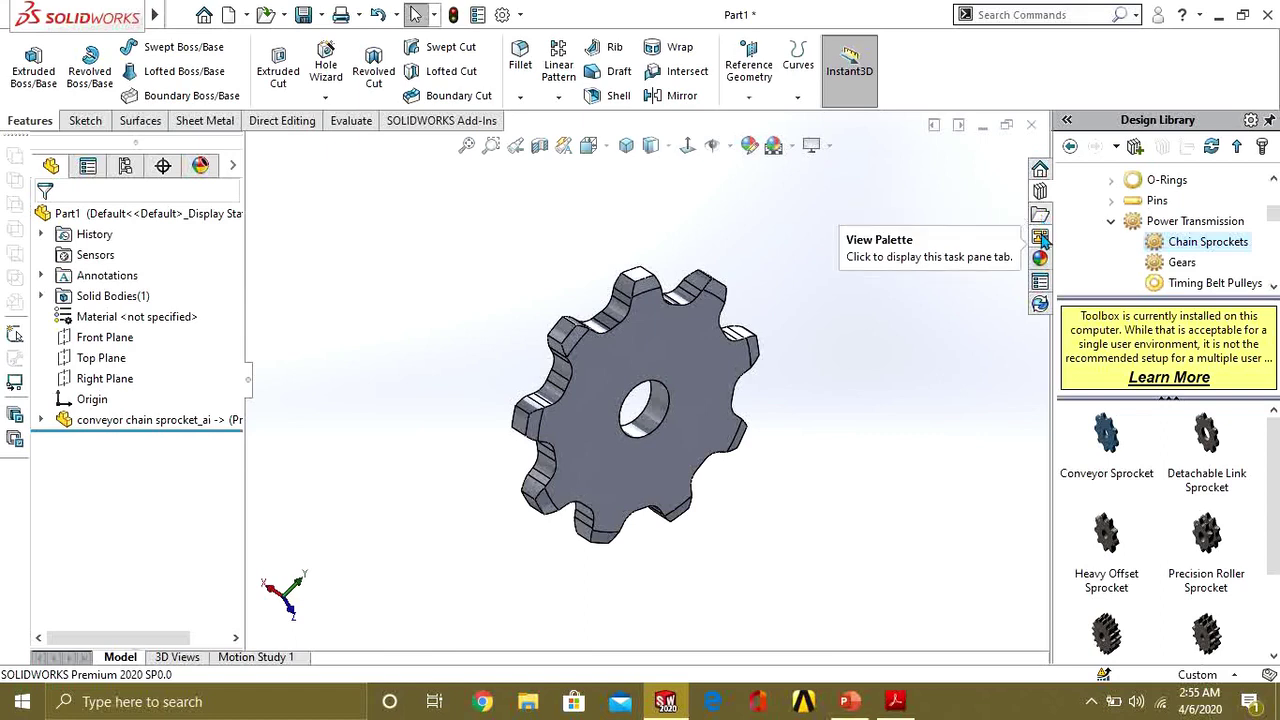
# Apply white medium gloss plastic from the Plastic appearances library to the sprocket.
pyautogui.click(1040, 258)
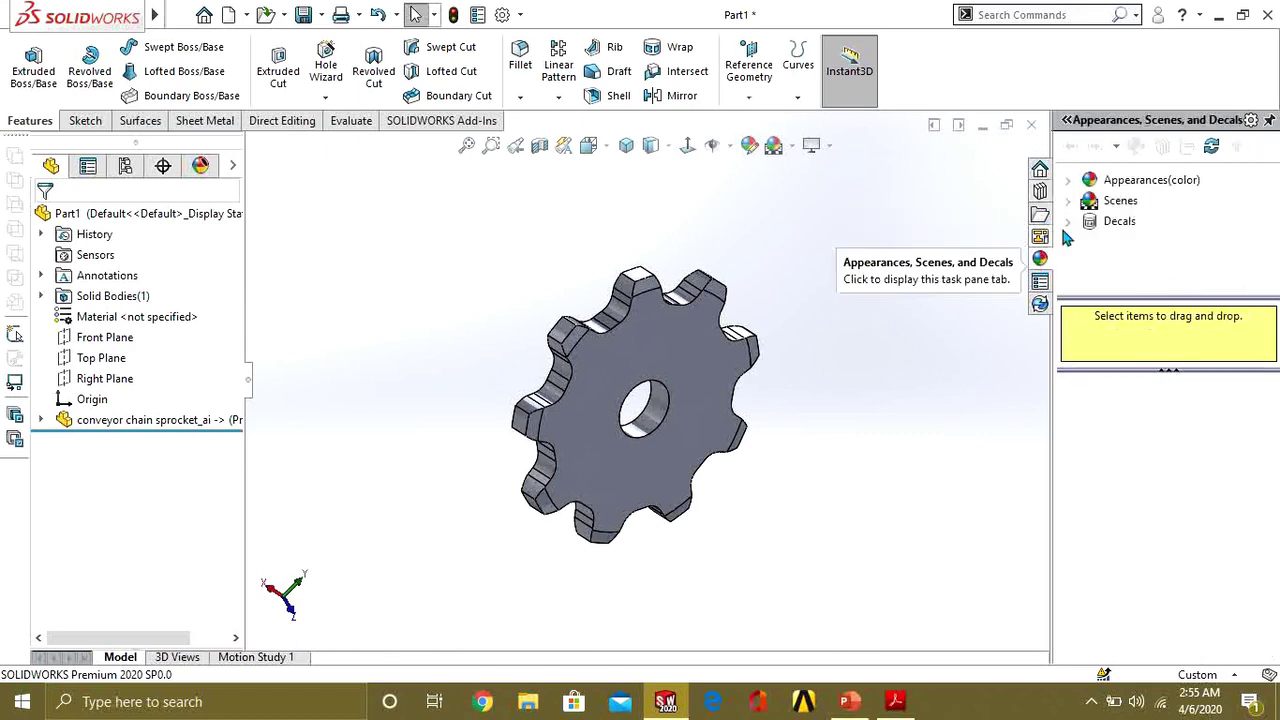
pyautogui.doubleClick(1125, 180)
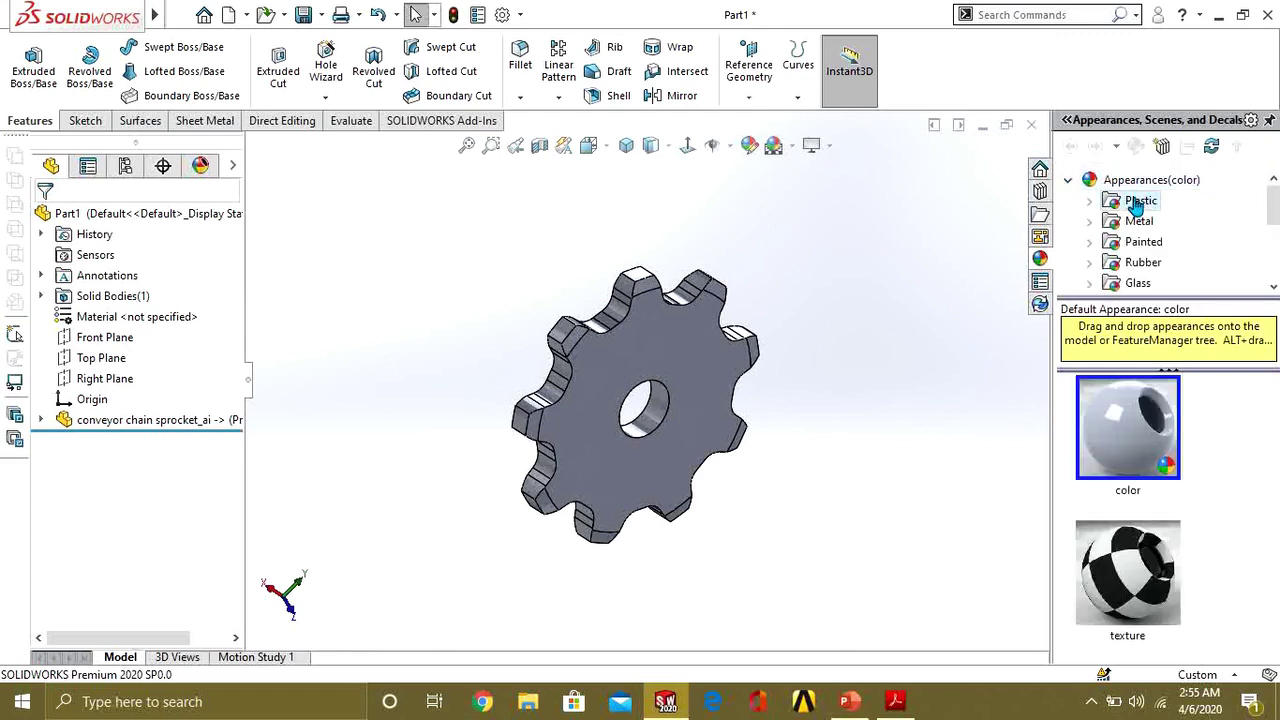
pyautogui.click(1091, 201)
pyautogui.click(1155, 198)
pyautogui.click(1150, 220)
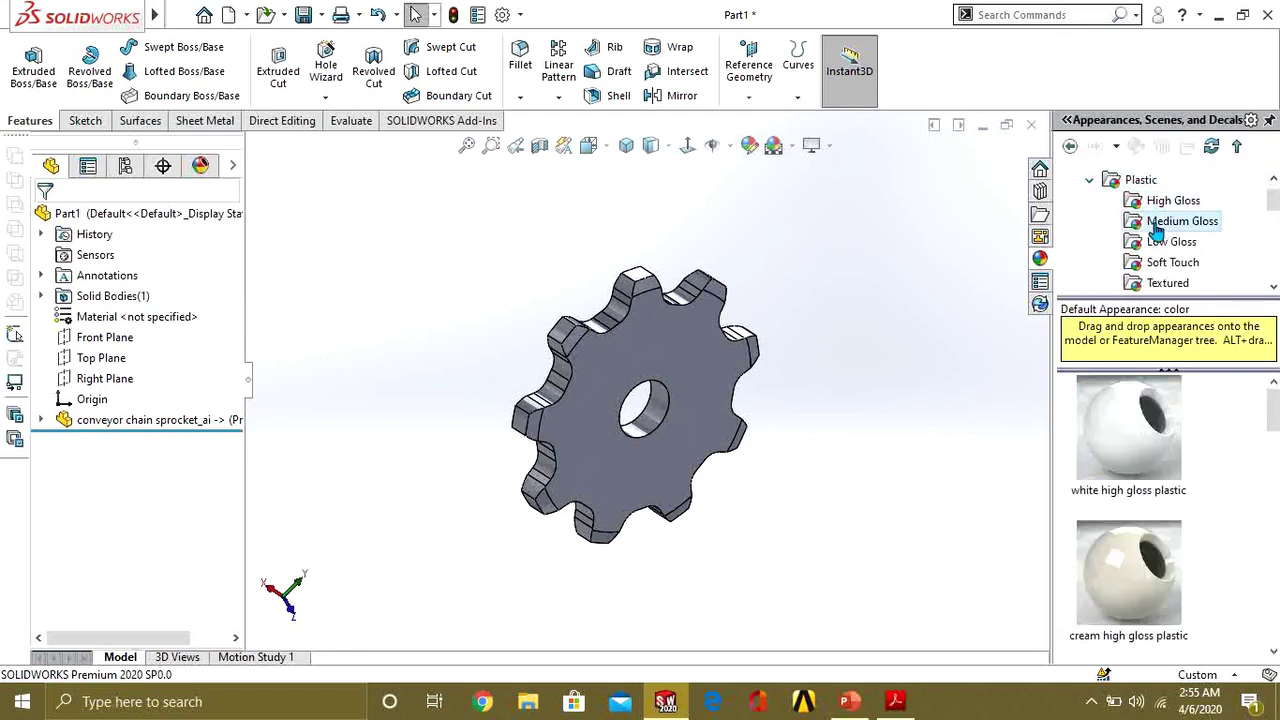
pyautogui.scroll(-3, 1157, 233)
pyautogui.moveTo(1157, 465); pyautogui.dragTo(696, 370)
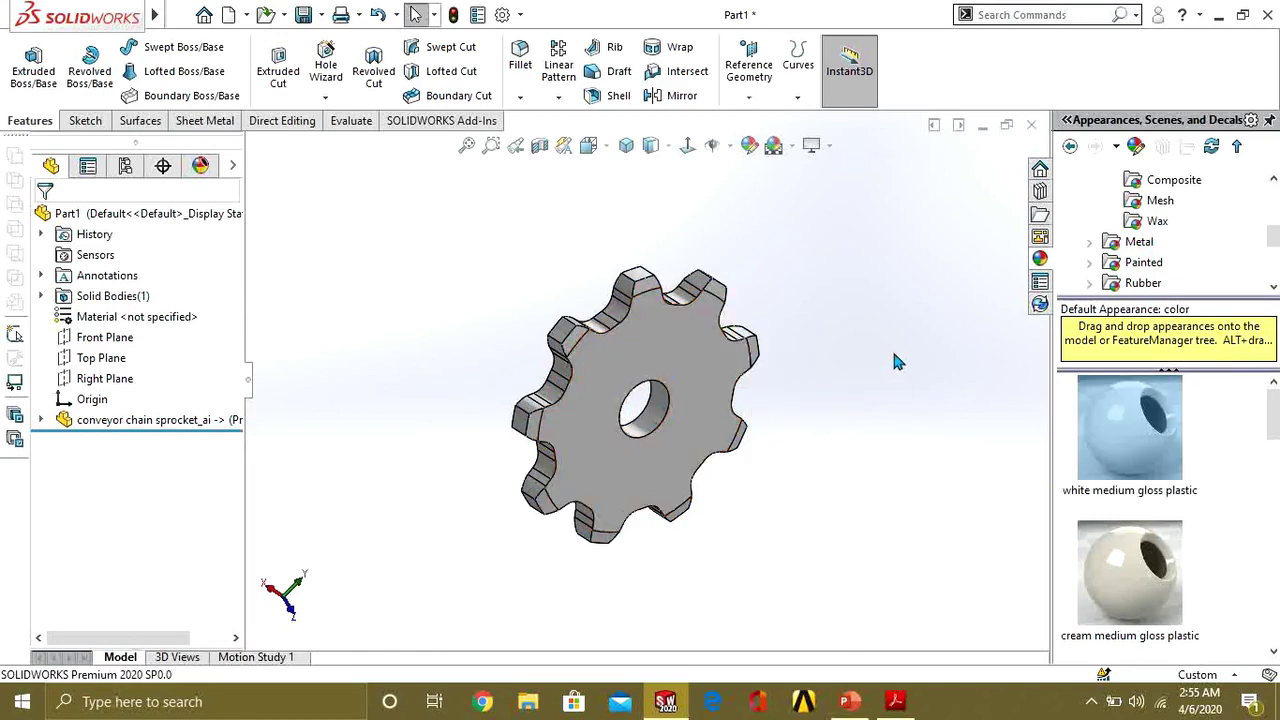
# Rotate the sprocket so it faces the viewer.
pyautogui.moveTo(658, 400); pyautogui.dragTo(922, 360, button='middle')
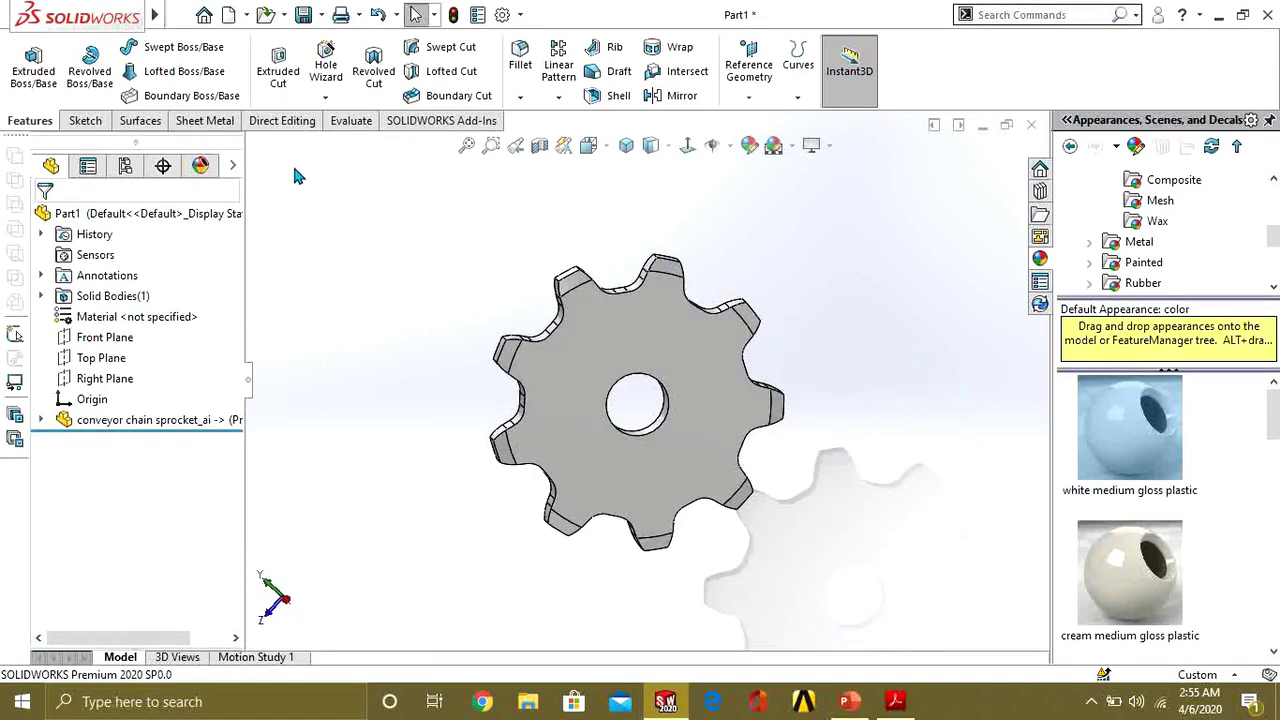
pyautogui.click(85, 120)
pyautogui.click(40, 121)
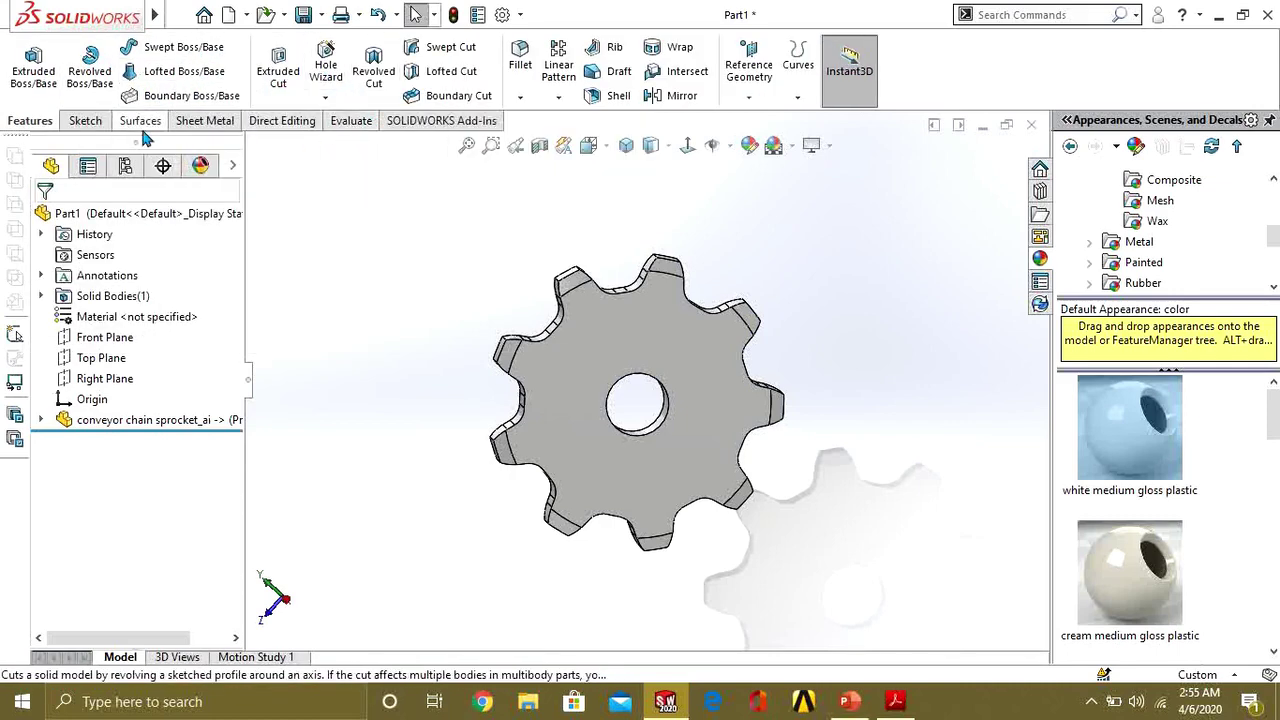
# Browse the Sketch tab's 2D and 3D sketch choices, then close the list.
pyautogui.click(88, 121)
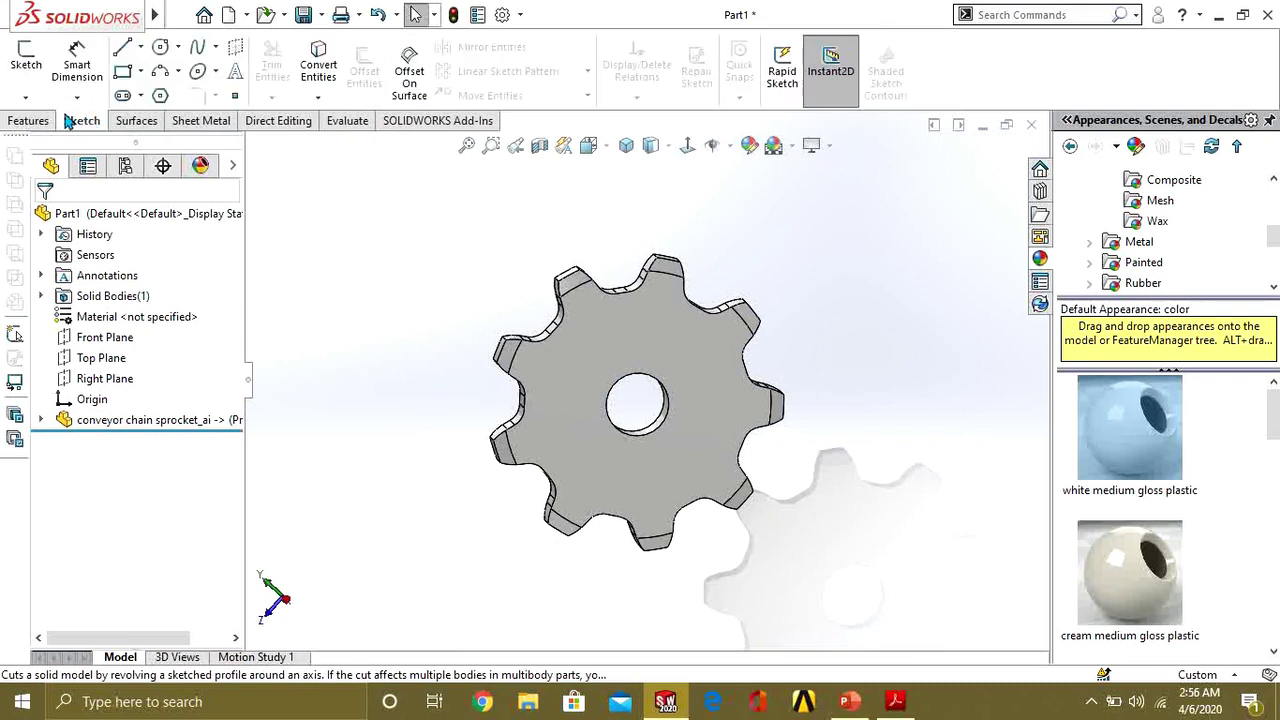
pyautogui.click(25, 97)
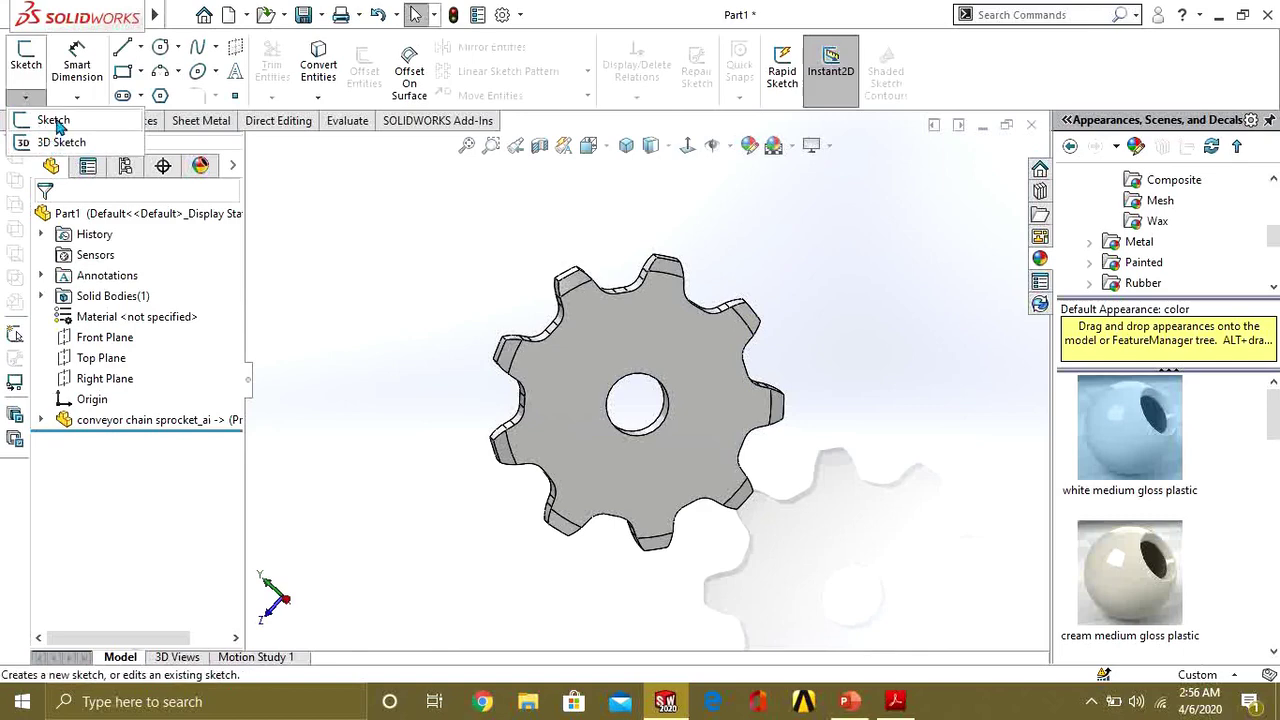
pyautogui.click(190, 121)
pyautogui.click(88, 121)
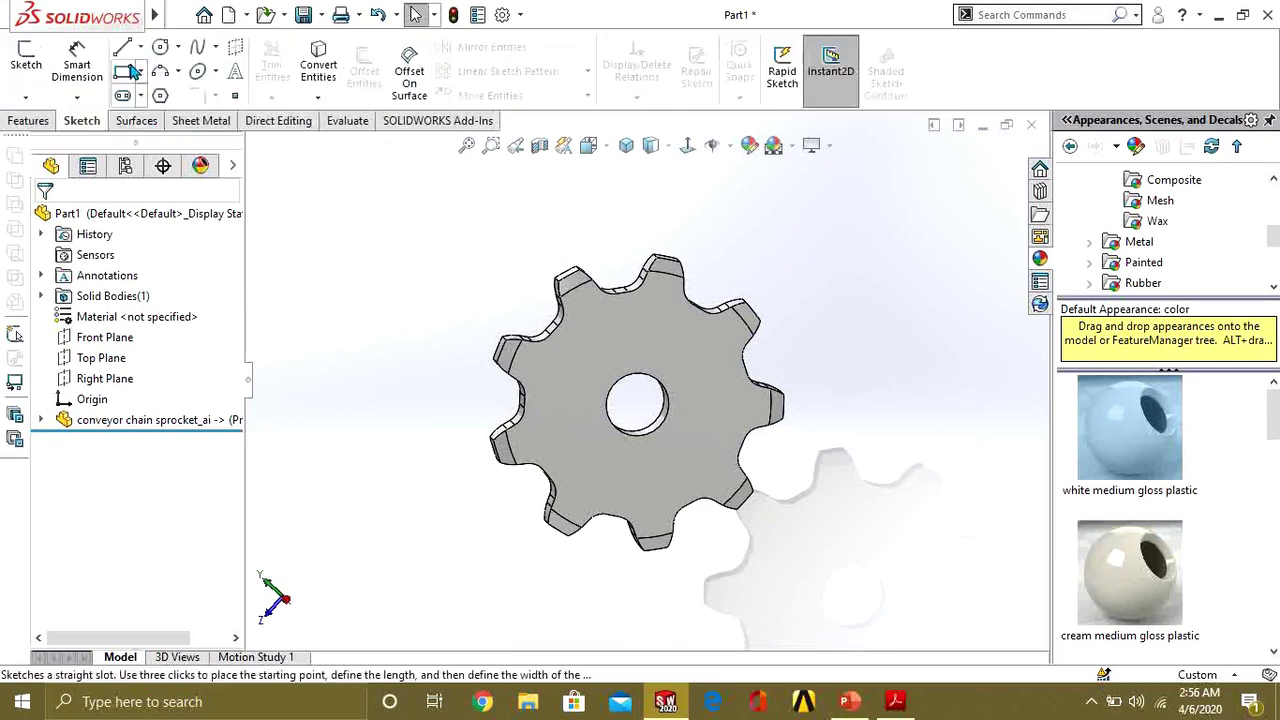
# Add the Weldments tab to the CommandManager and show its weld tools.
pyautogui.rightClick(147, 123)
pyautogui.moveTo(355, 182)
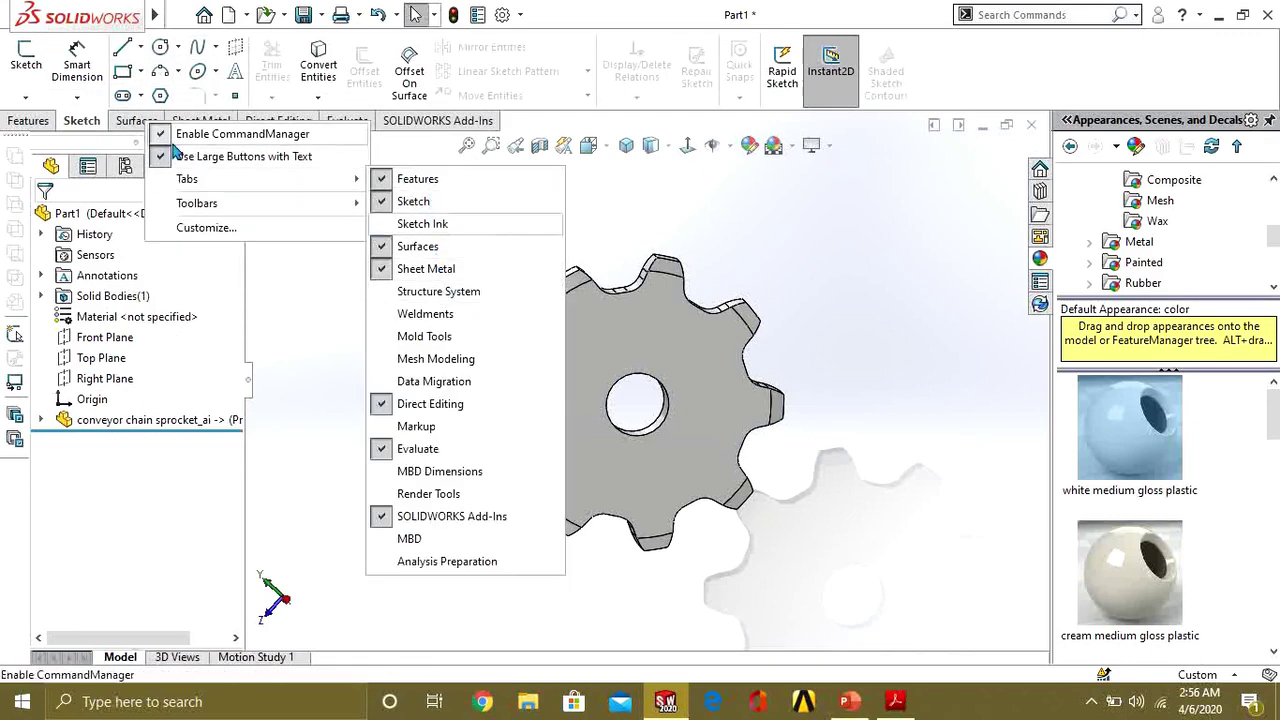
pyautogui.rightClick(65, 124)
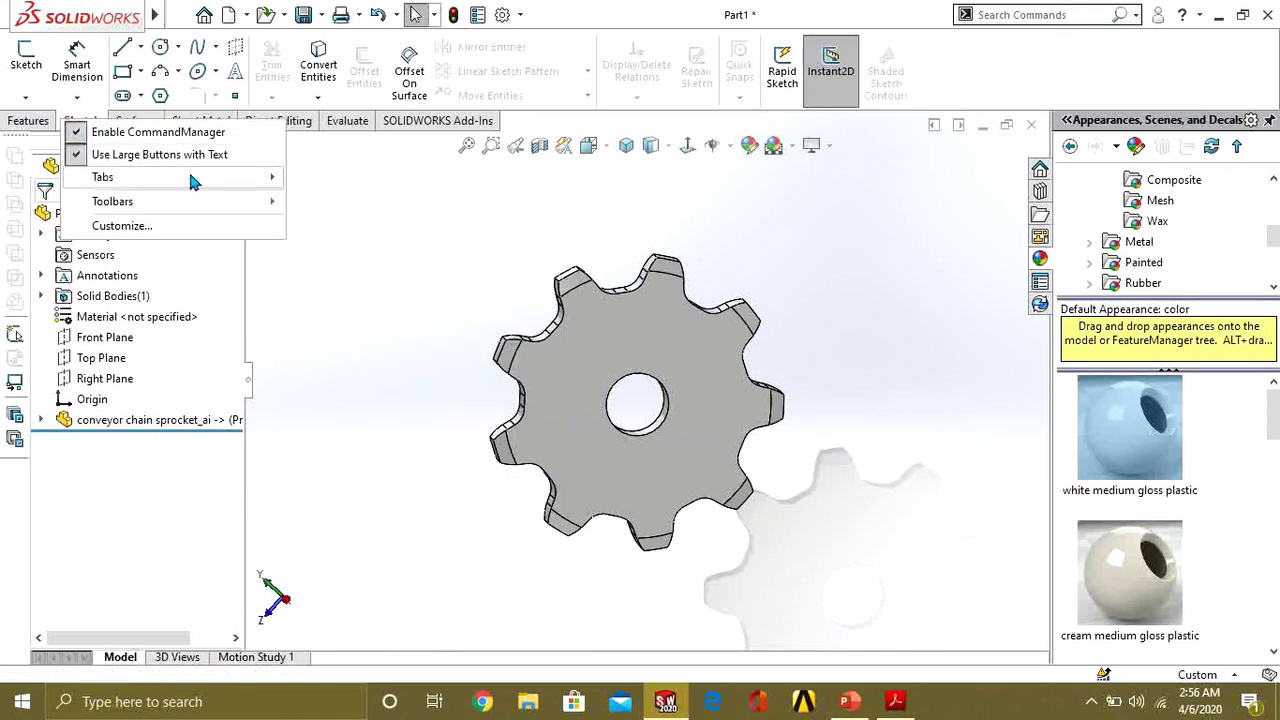
pyautogui.moveTo(190, 177)
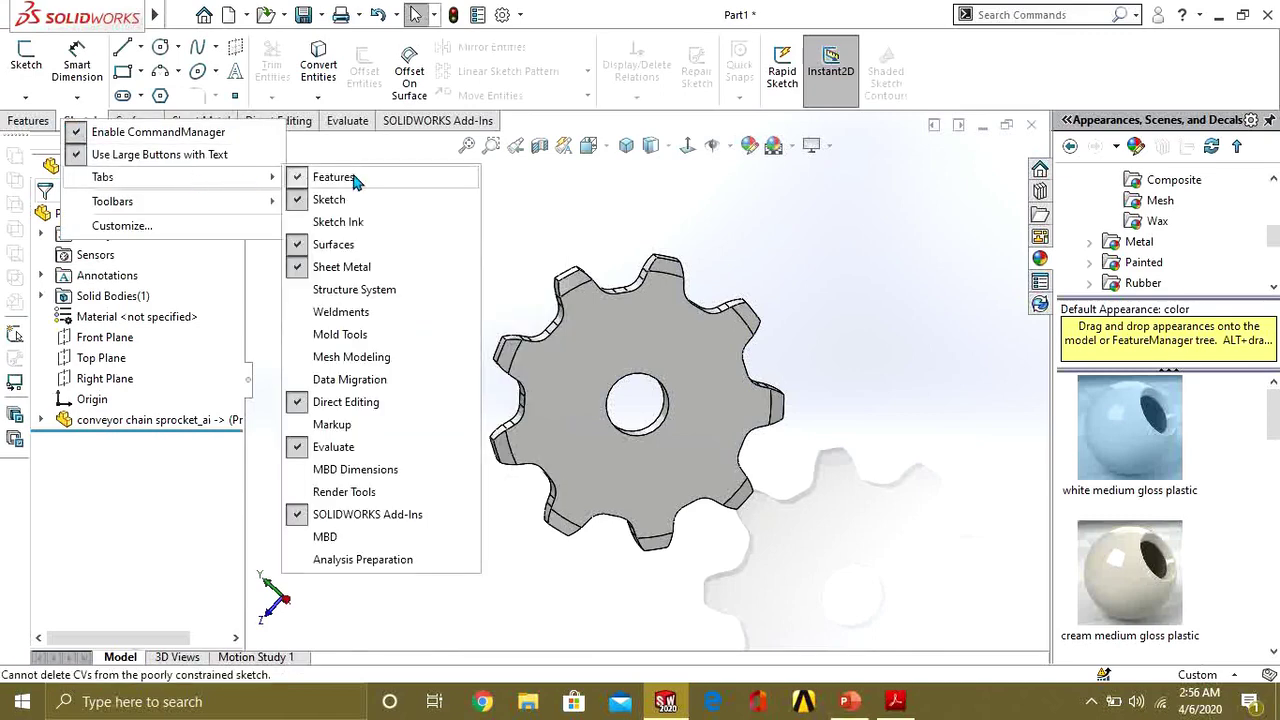
pyautogui.click(387, 309)
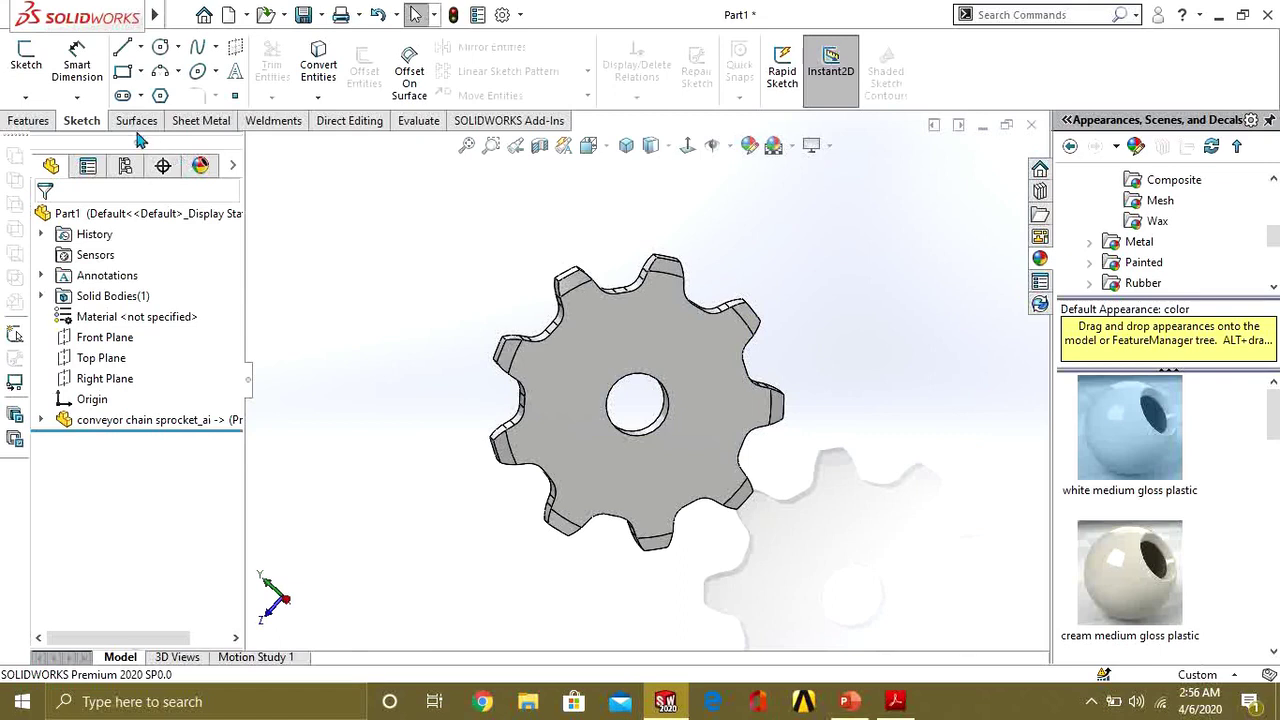
pyautogui.click(262, 121)
# Remove the Direct Editing tab from the ribbon.
pyautogui.rightClick(262, 121)
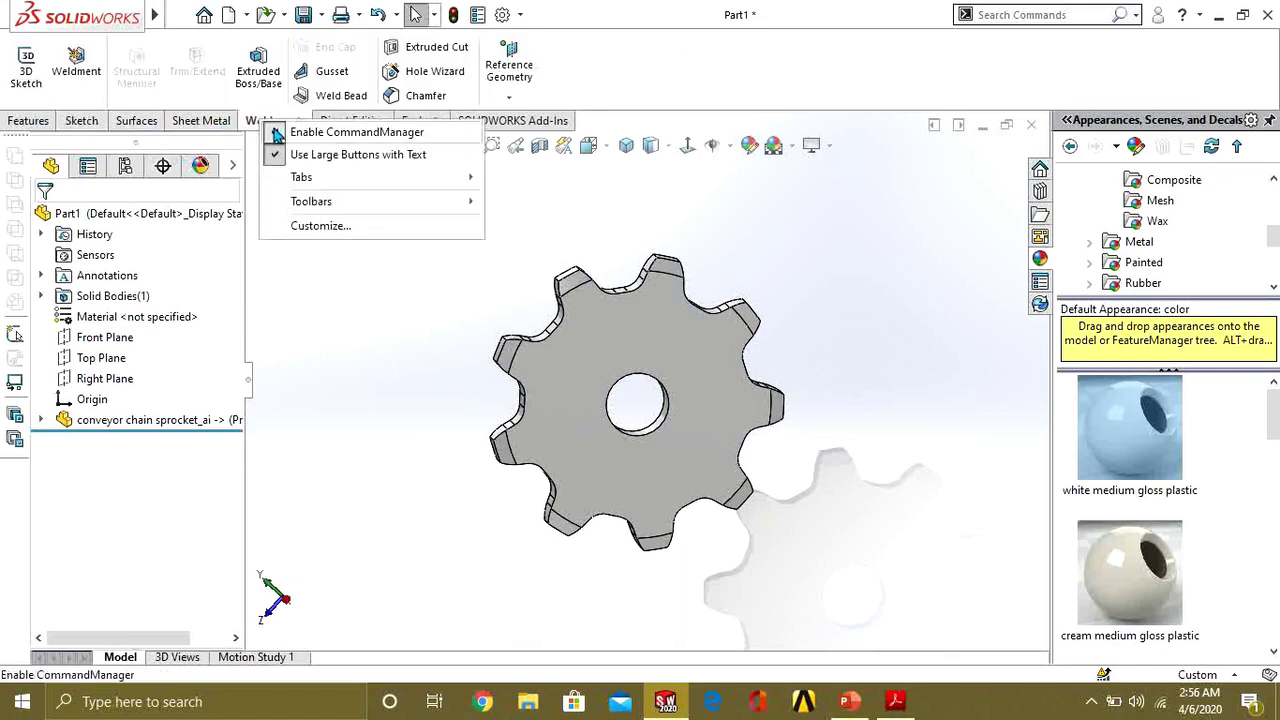
pyautogui.moveTo(355, 176)
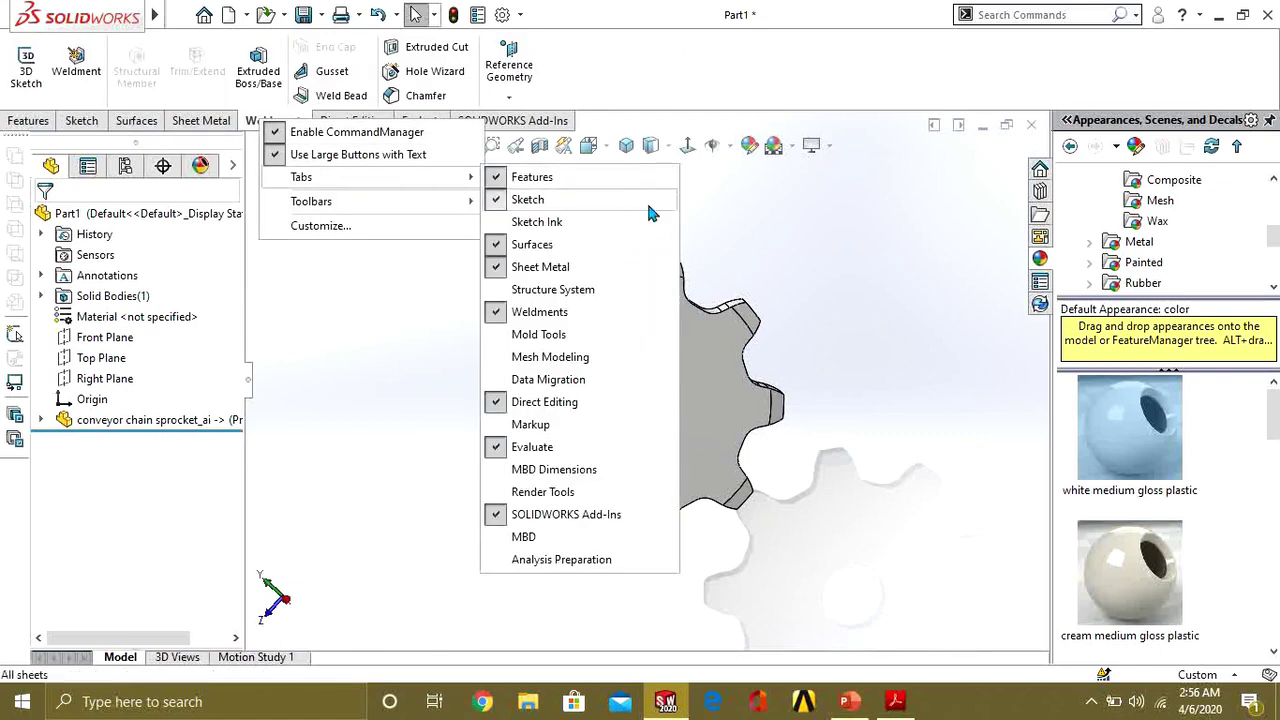
pyautogui.click(580, 398)
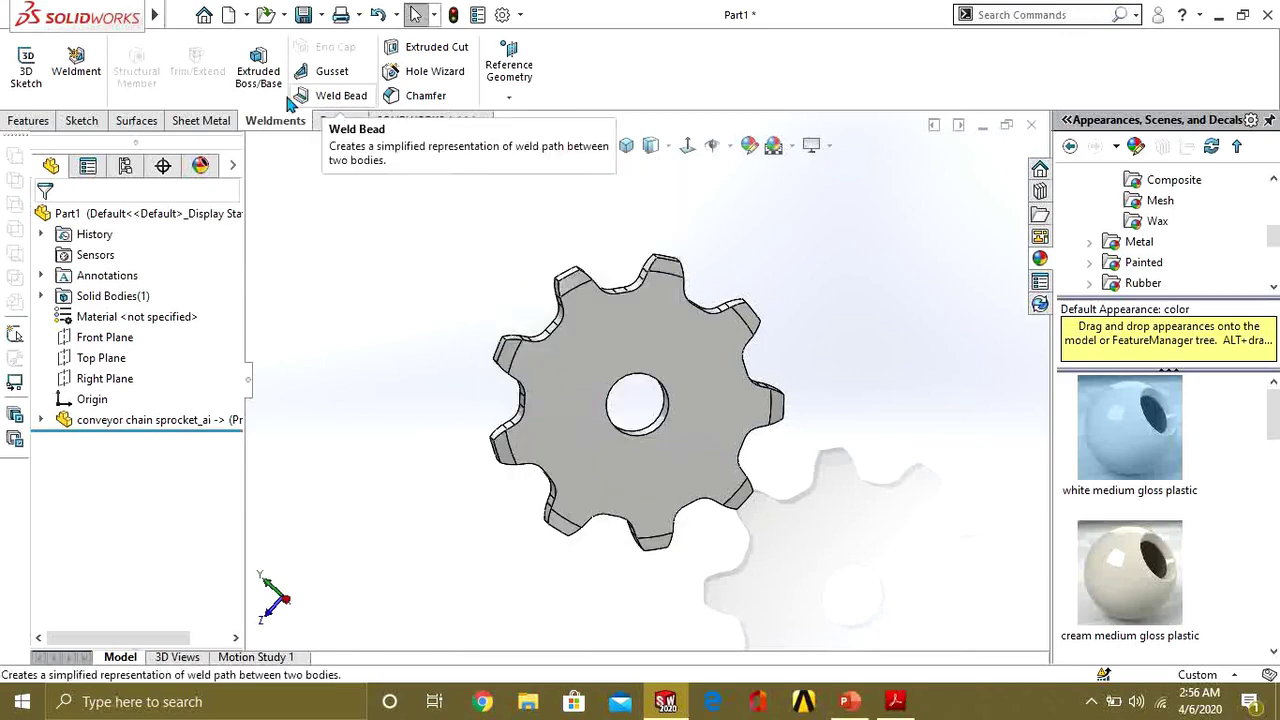
pyautogui.rightClick(270, 121)
# Restore the Direct Editing tab to the ribbon and bring up the Add-Ins manager.
pyautogui.moveTo(362, 178)
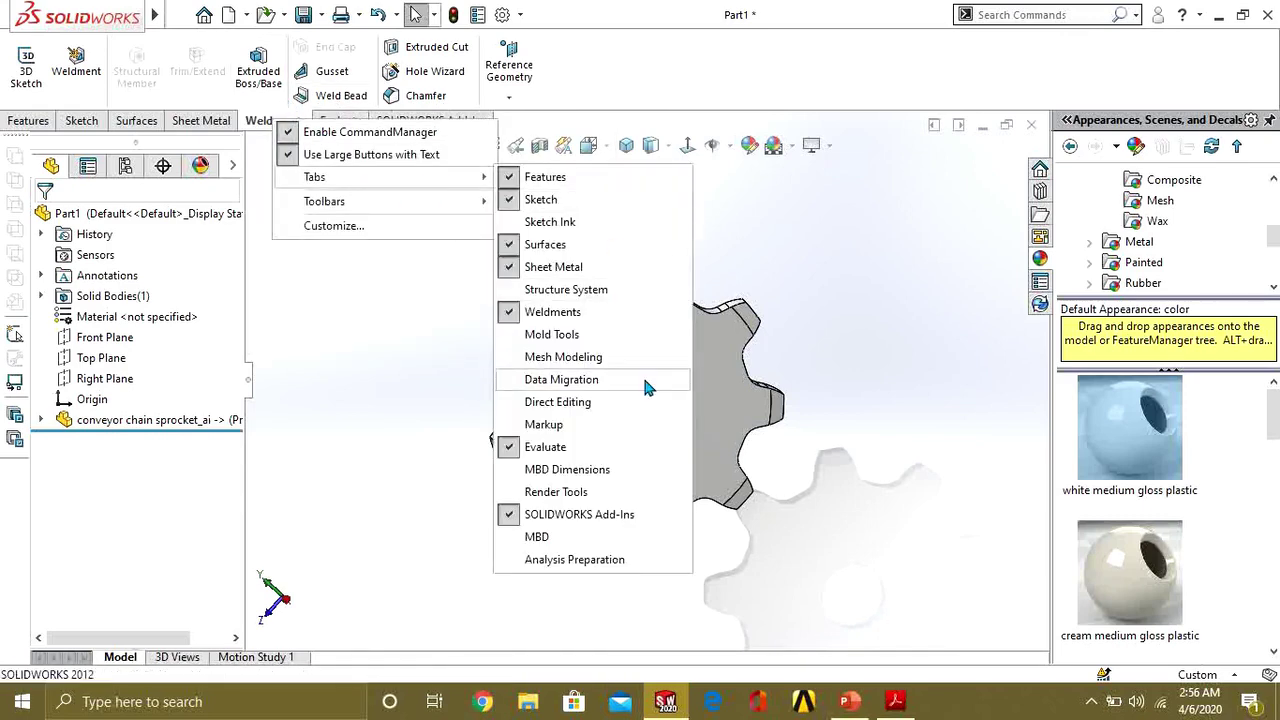
pyautogui.click(576, 405)
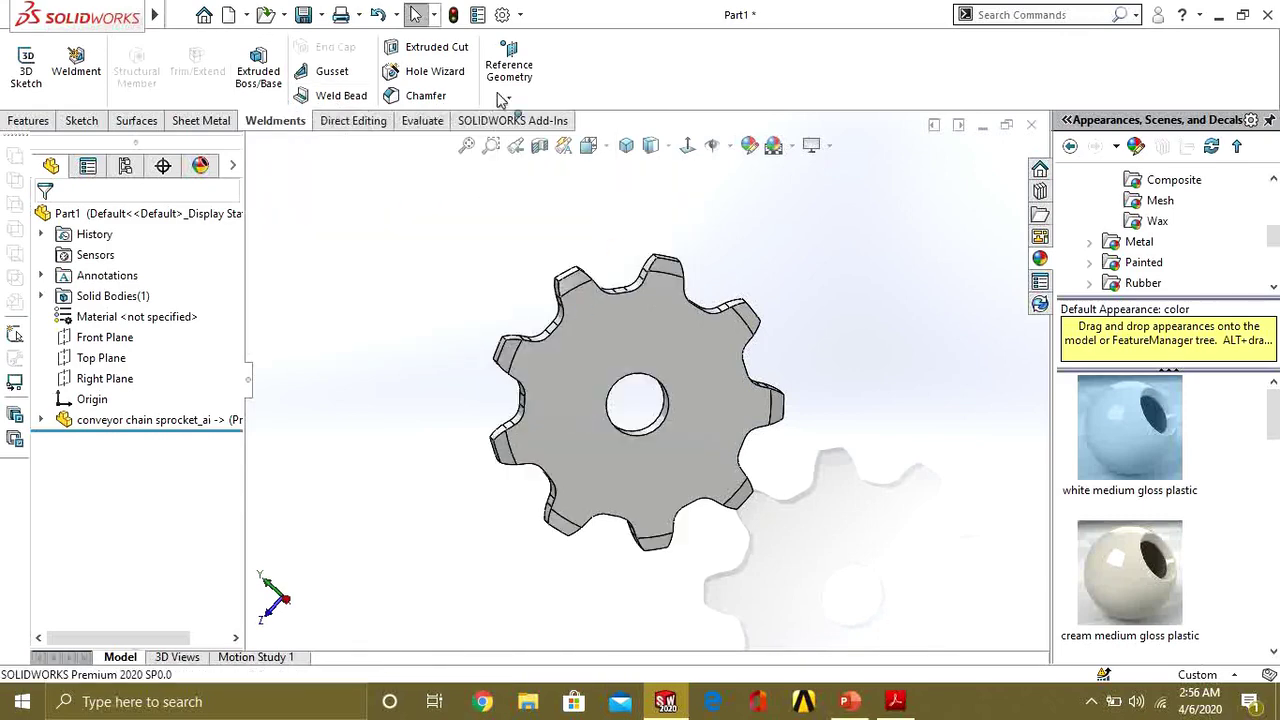
pyautogui.click(524, 18)
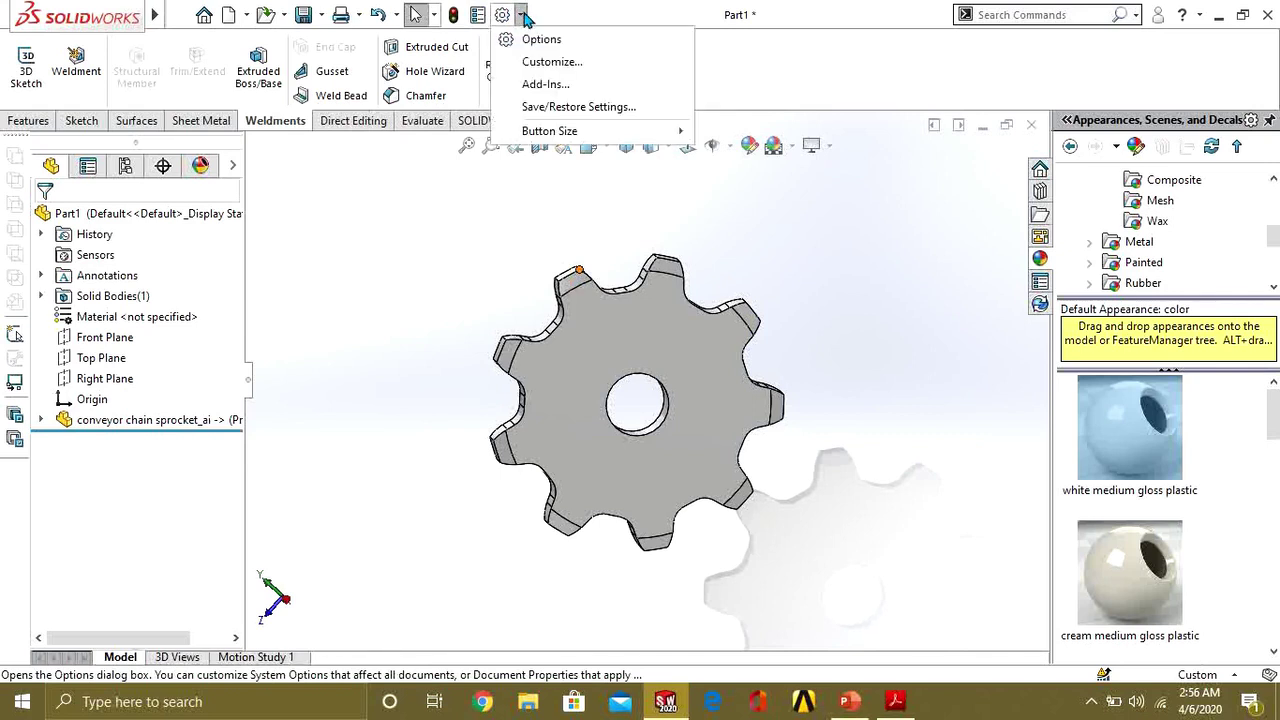
pyautogui.click(546, 84)
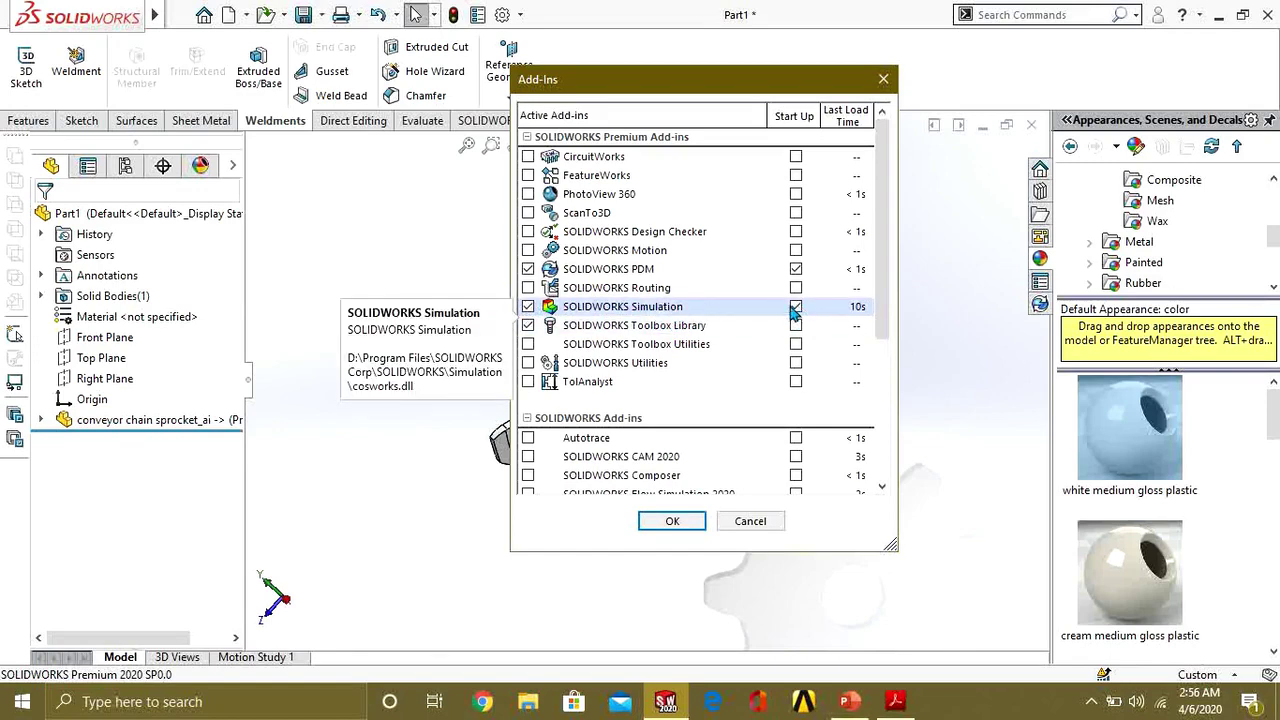
# Activate SOLIDWORKS CAM 2020 and Flow Simulation 2020, both also loading at start up.
pyautogui.scroll(-4, 690, 290)
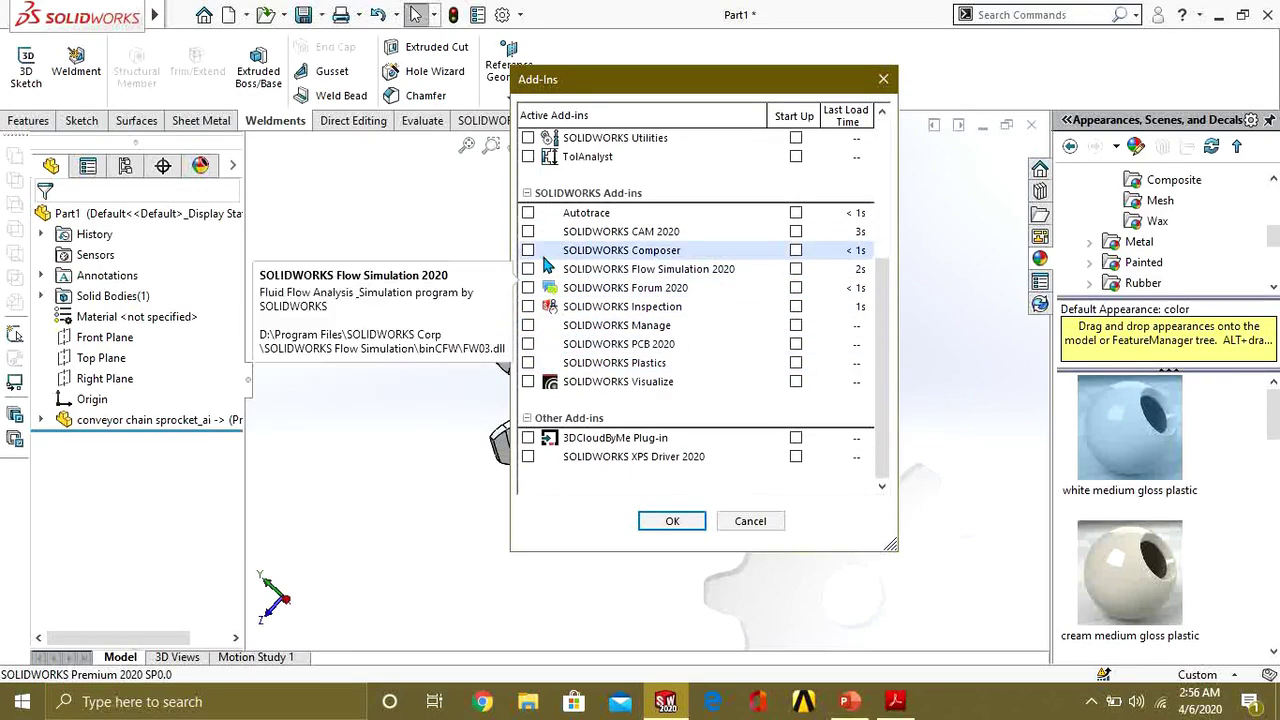
pyautogui.click(528, 231)
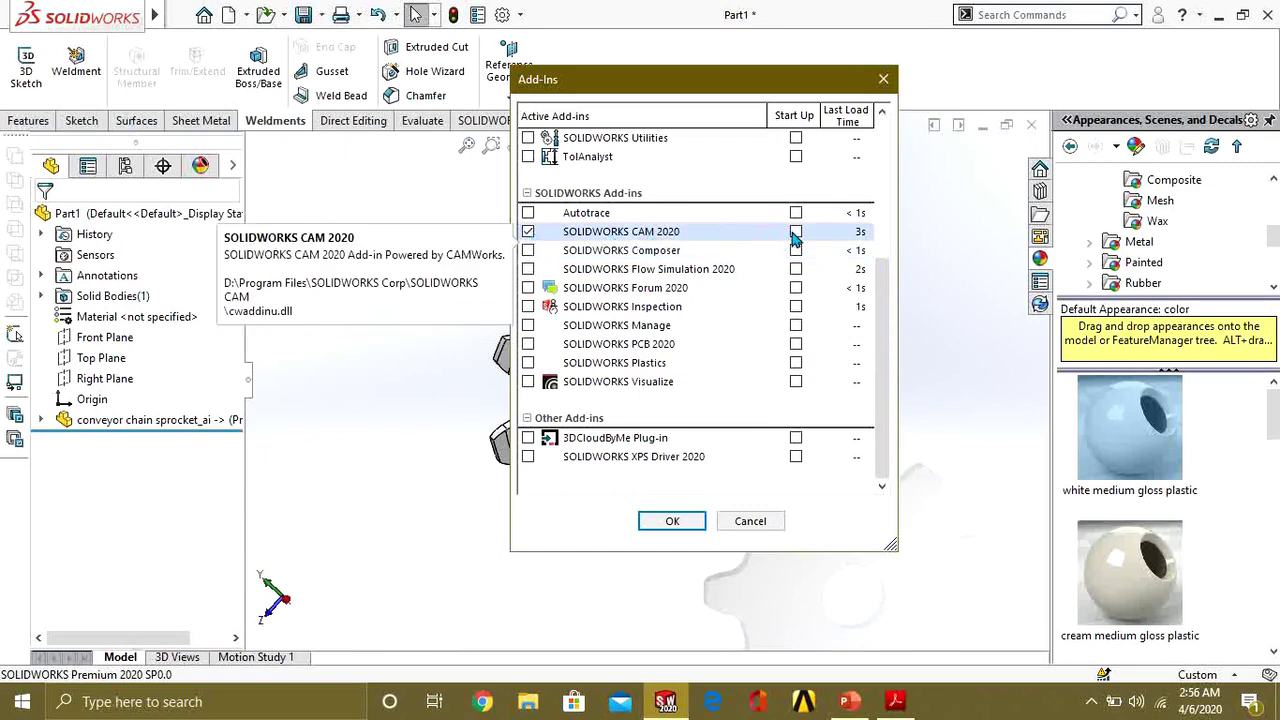
pyautogui.click(795, 232)
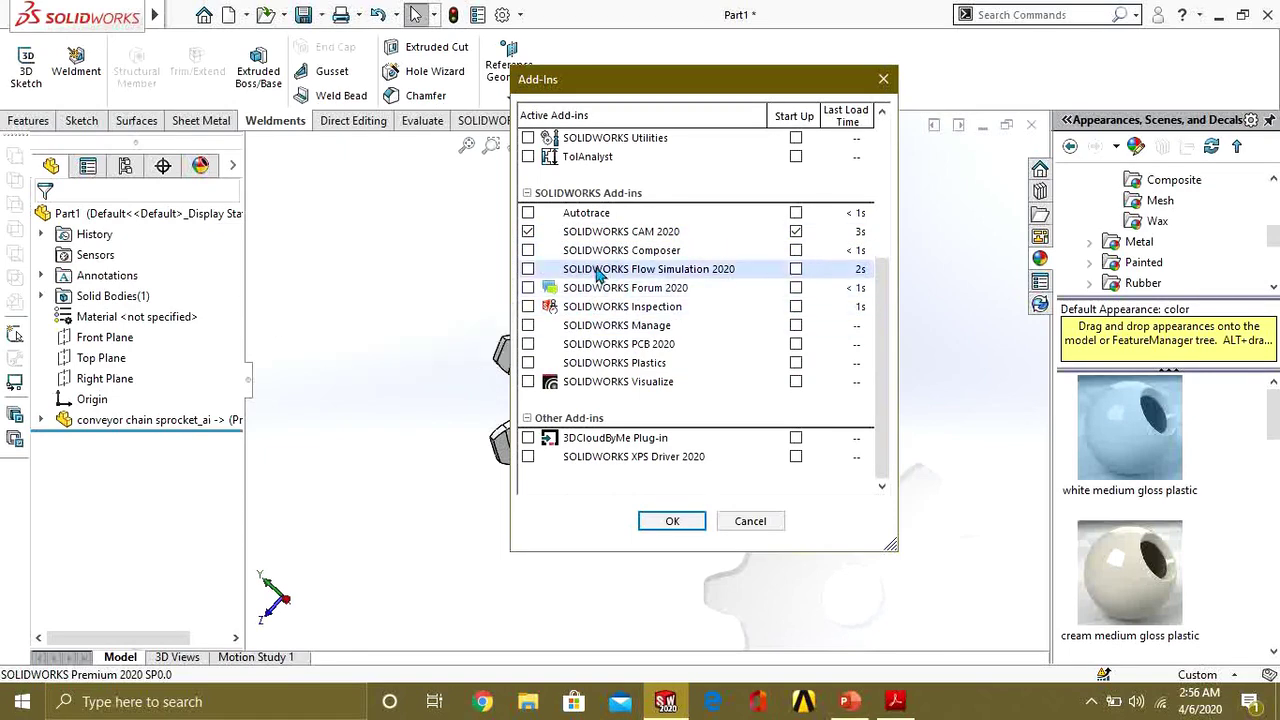
pyautogui.click(796, 269)
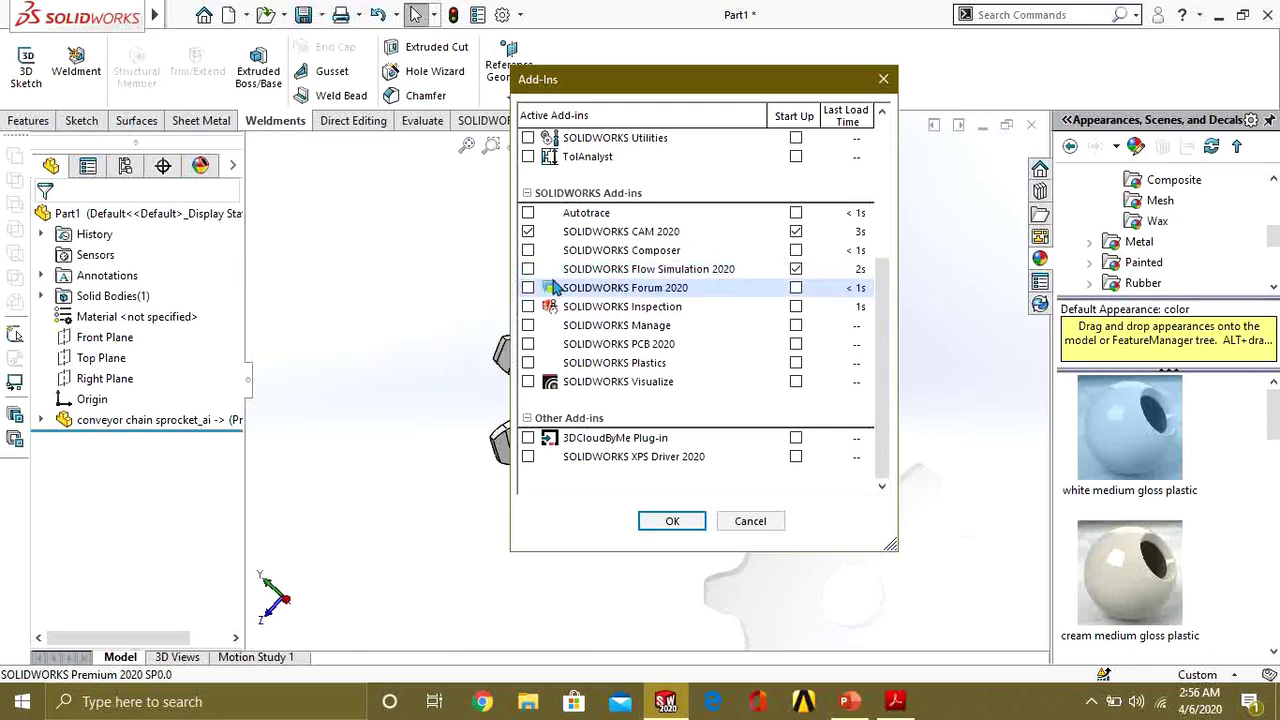
pyautogui.click(528, 269)
pyautogui.scroll(4, 614, 322)
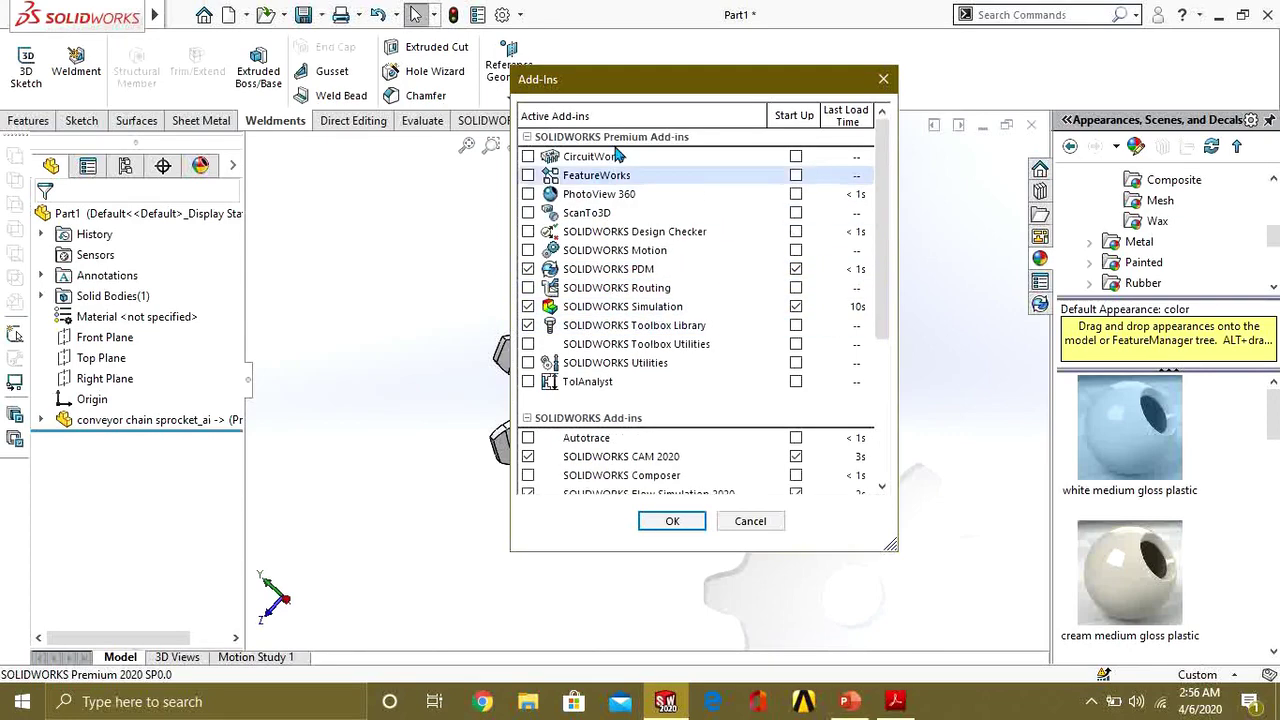
pyautogui.moveTo(690, 88); pyautogui.dragTo(852, 86)
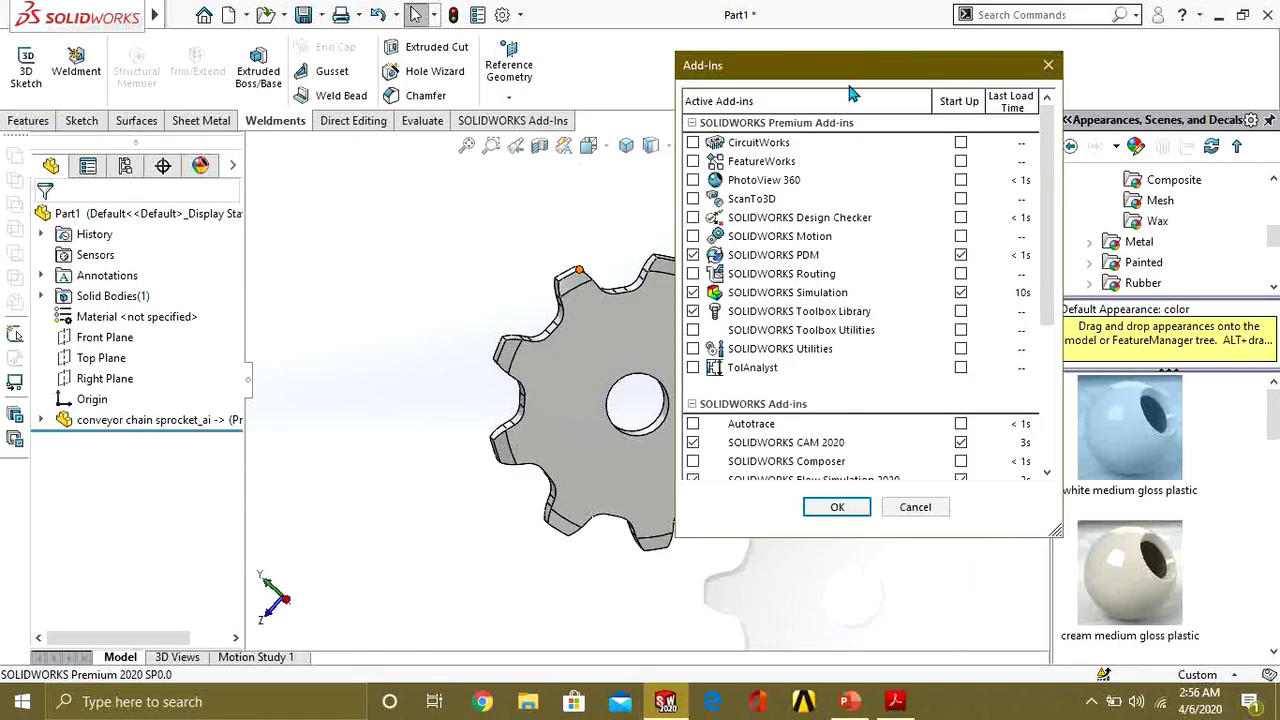
pyautogui.click(834, 508)
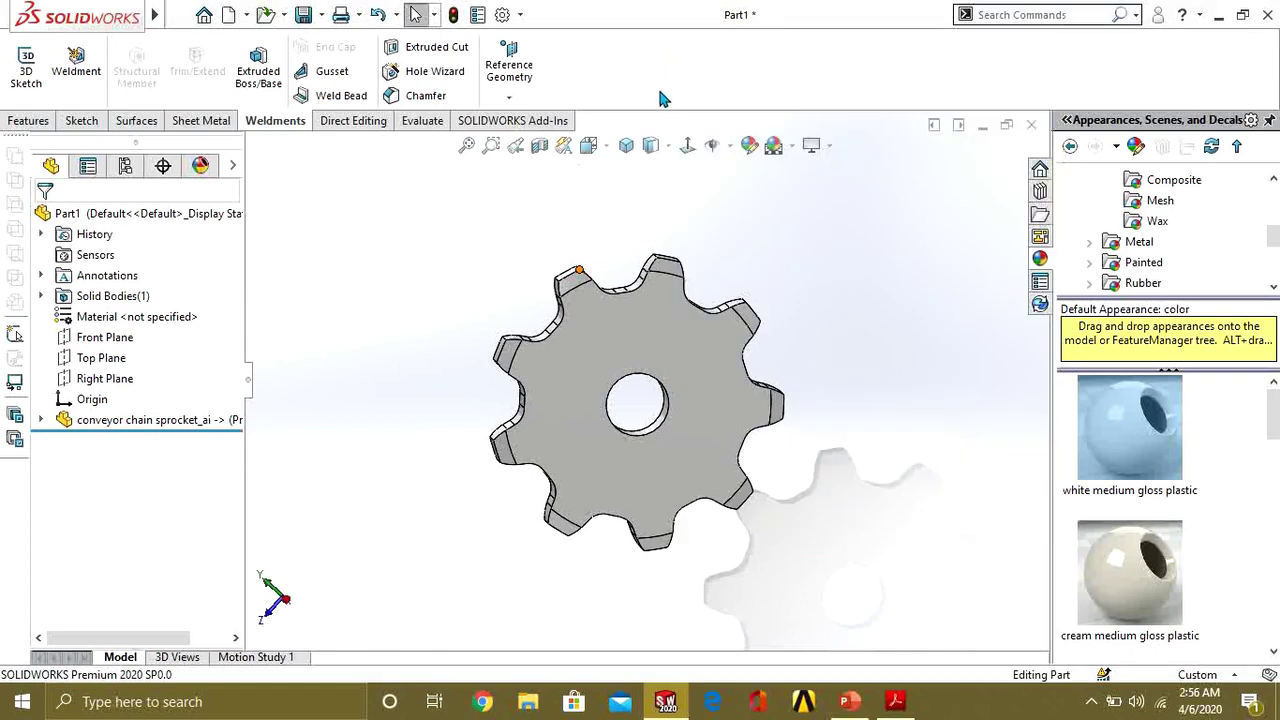